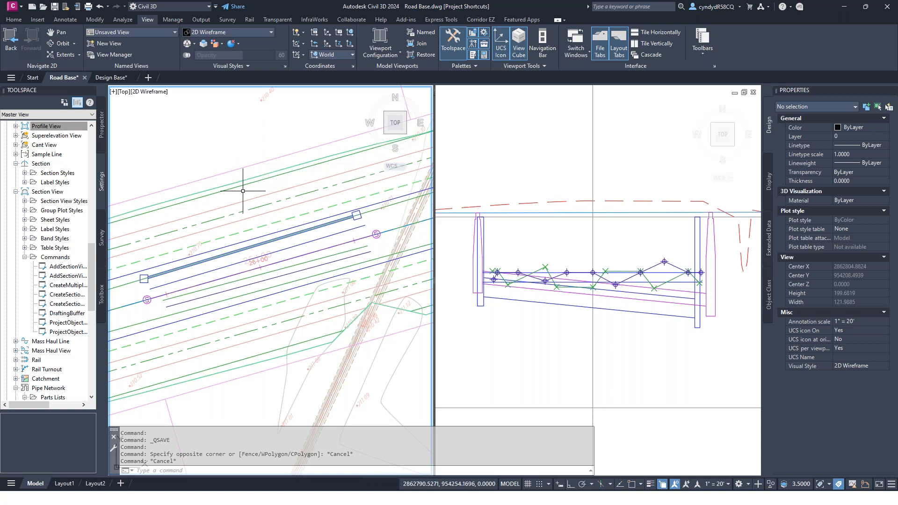
Draw a two-point polyline about 133 ft long across the road corridor near station 26+00
{"action": "middle_click_drag", "start_coordinate": [246, 200], "coordinate": [234, 160]}
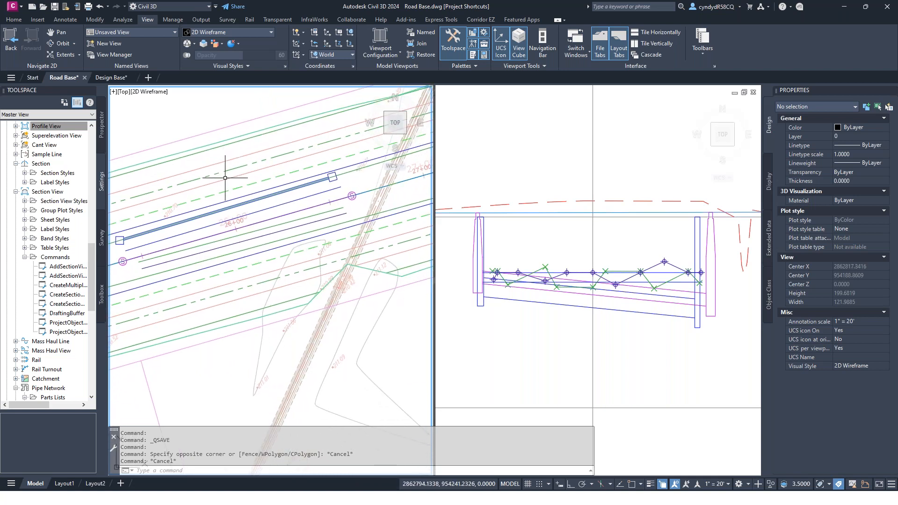
{"action": "type", "text": "l"}
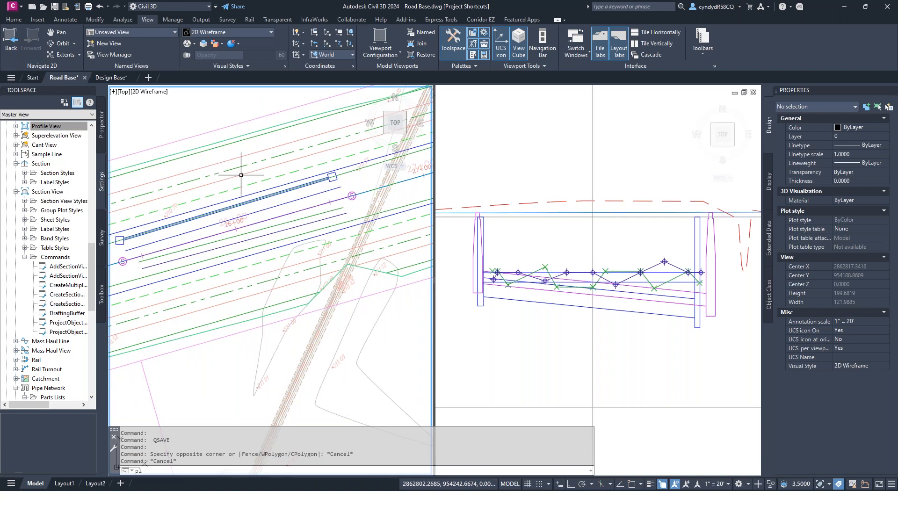
{"action": "key", "text": "Return"}
{"action": "left_click", "coordinate": [183, 119]}
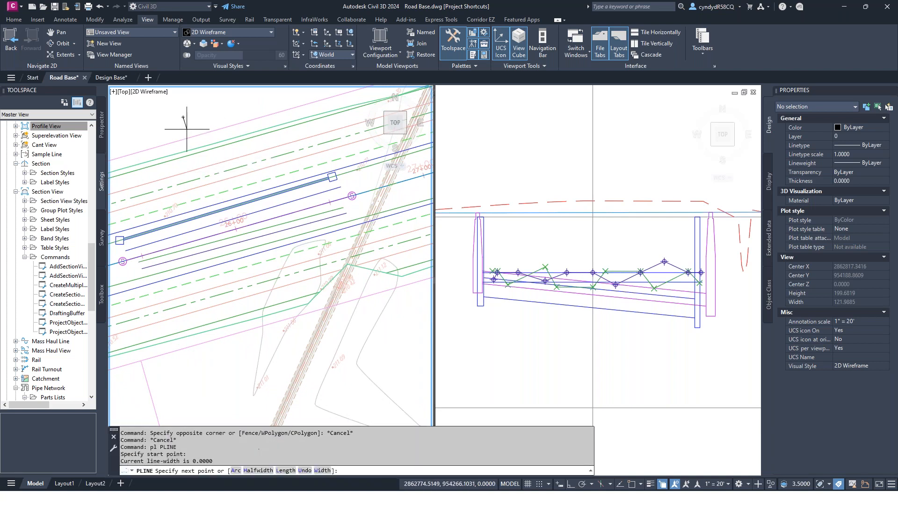
{"action": "left_click", "coordinate": [247, 369]}
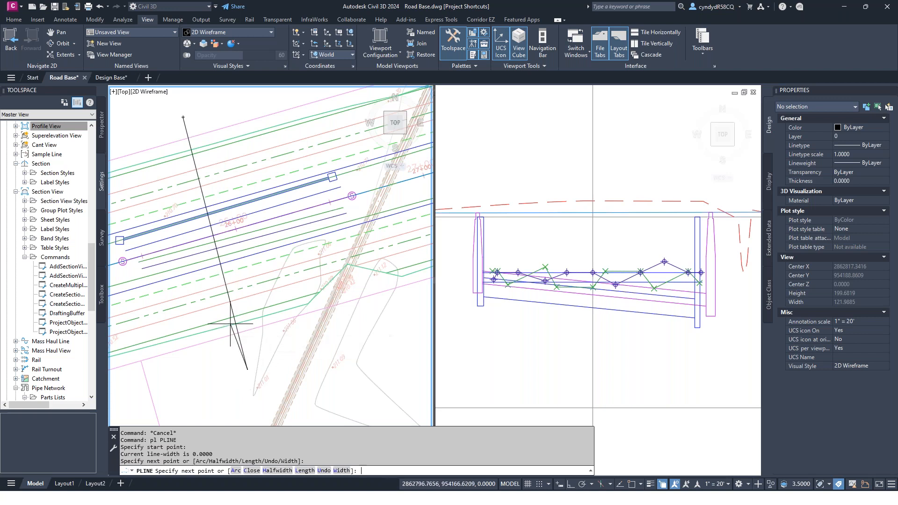
{"action": "key", "text": "Return"}
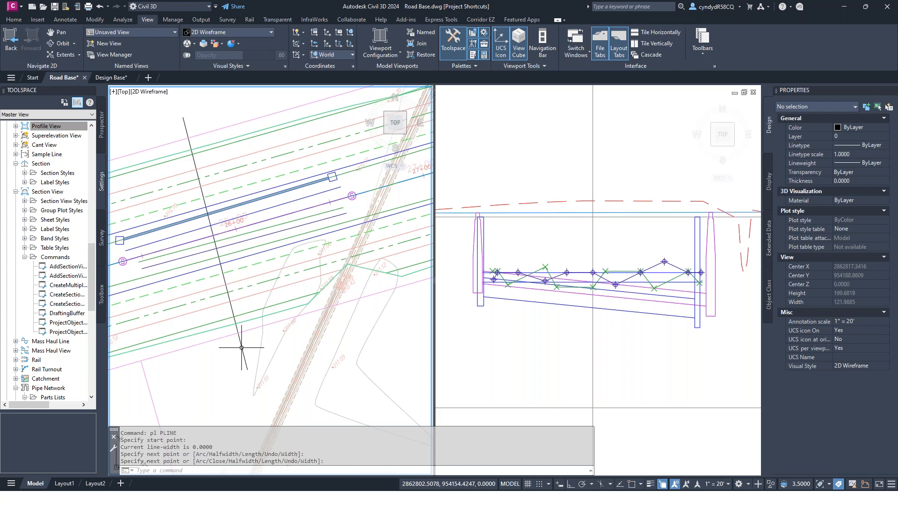
Start a quick profile from the polyline and assign the Design Profile style to the Sandy Shores FG surface
{"action": "left_click", "coordinate": [241, 347]}
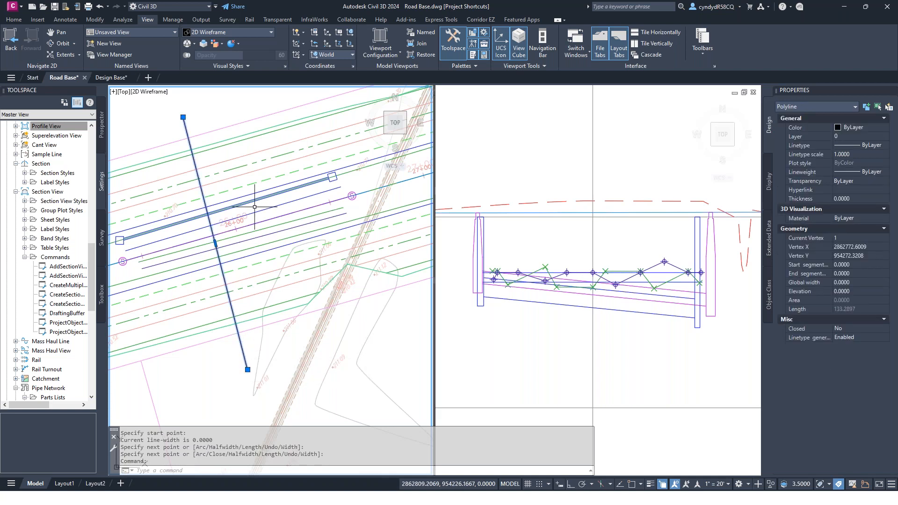
{"action": "right_click", "coordinate": [242, 134]}
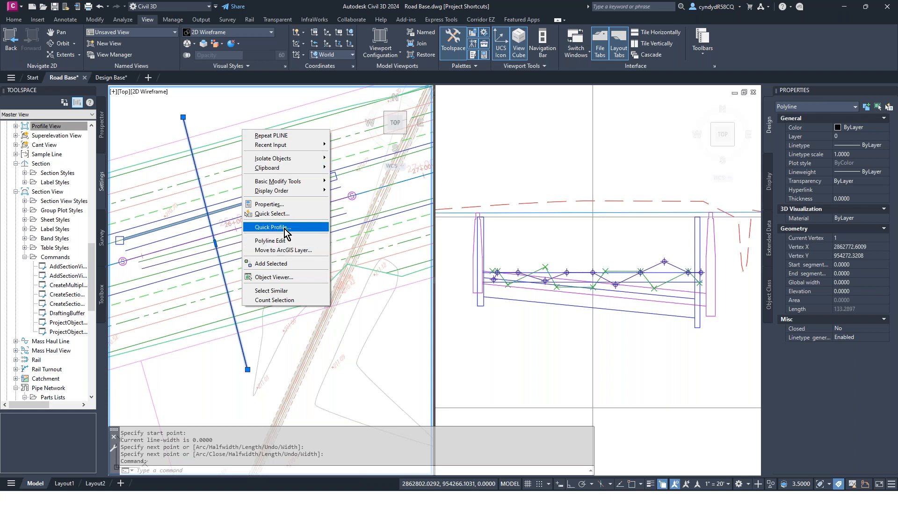
{"action": "left_click", "coordinate": [284, 227]}
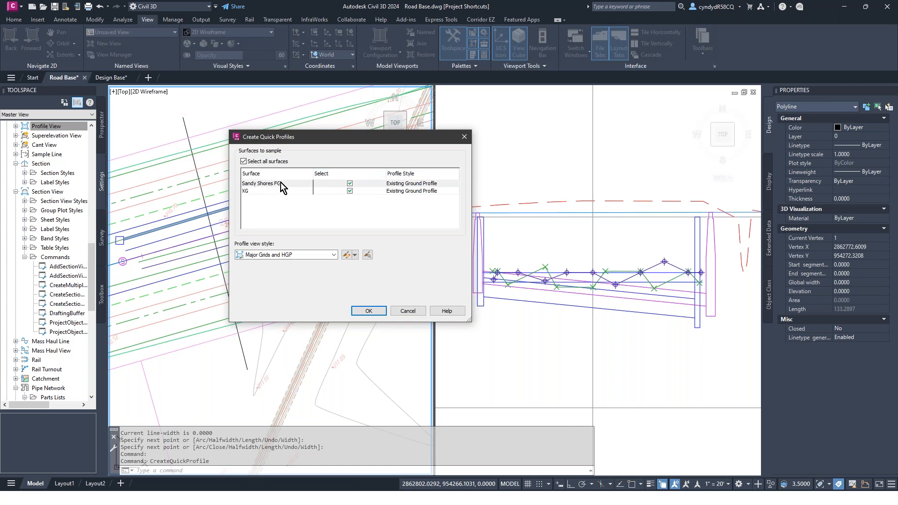
{"action": "left_click", "coordinate": [422, 184]}
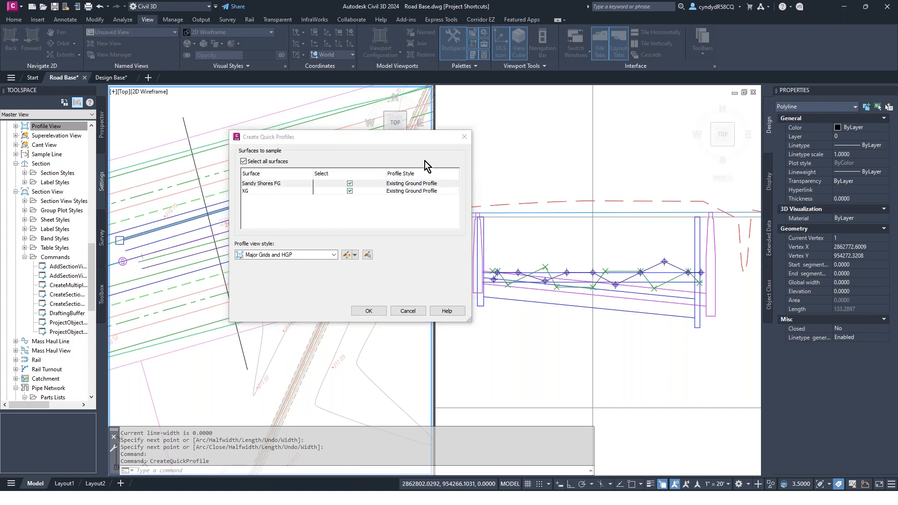
{"action": "left_click", "coordinate": [432, 145]}
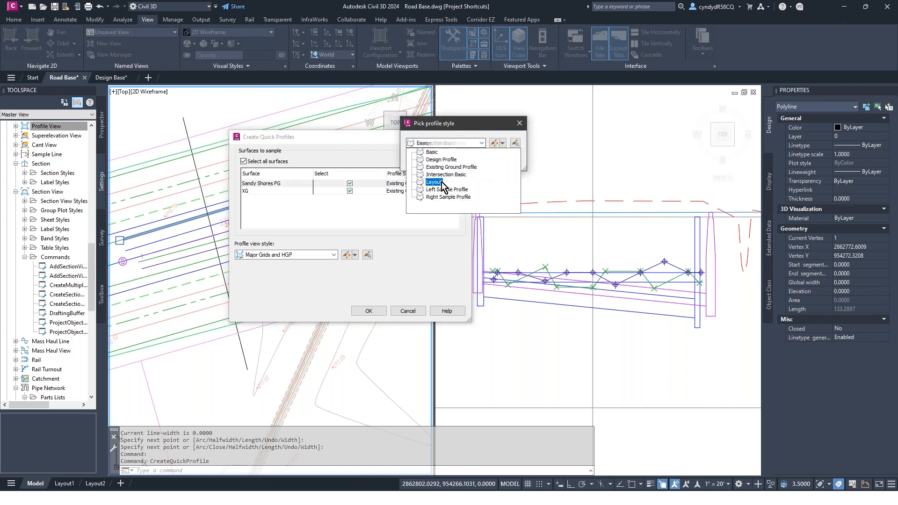
{"action": "left_click", "coordinate": [435, 161]}
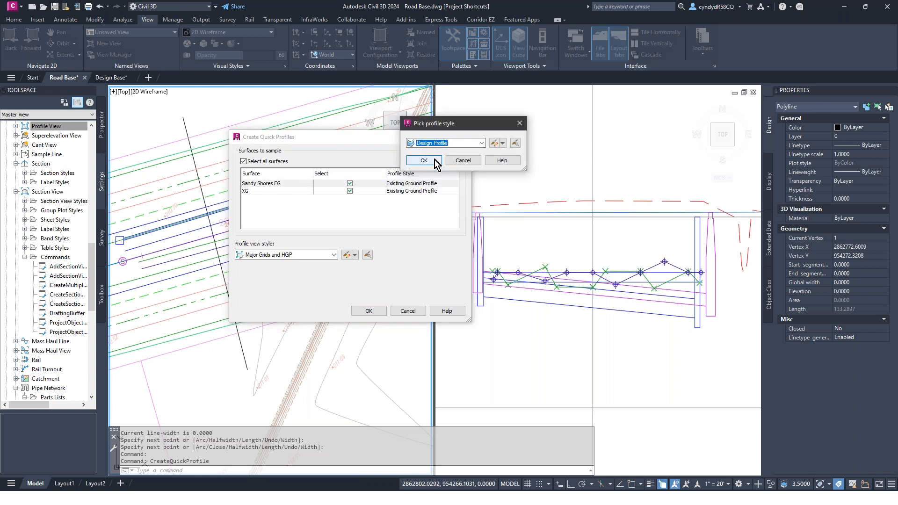
{"action": "left_click", "coordinate": [433, 162]}
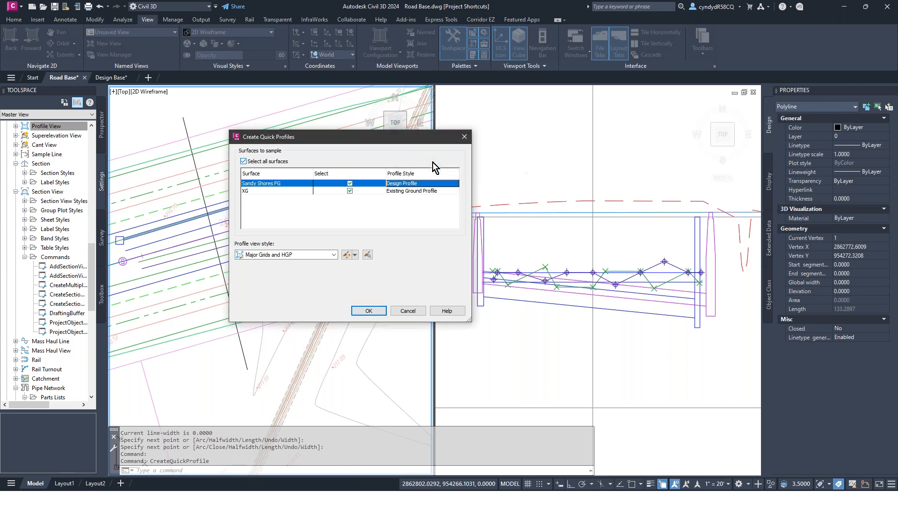
Set the profile view style to Full Grid and place the quick profile view in the empty area just southeast of the site plan
{"action": "left_click", "coordinate": [333, 255]}
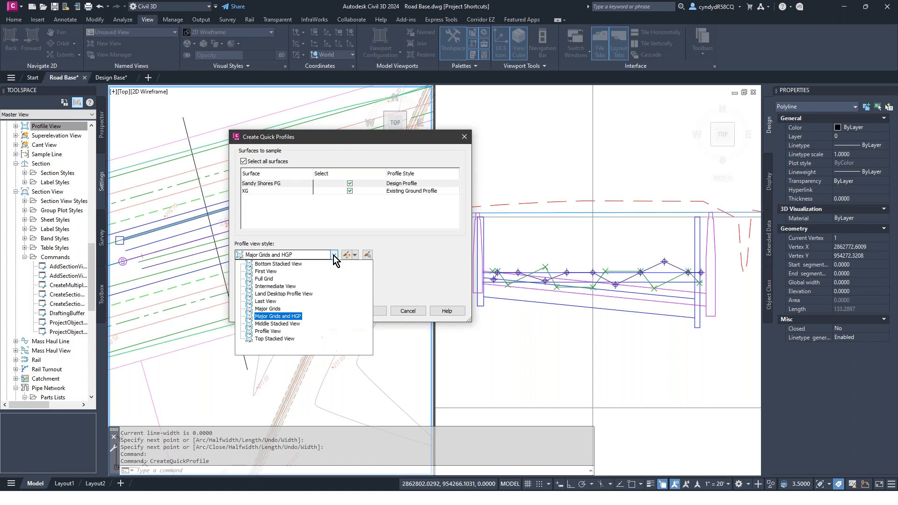
{"action": "left_click", "coordinate": [263, 279]}
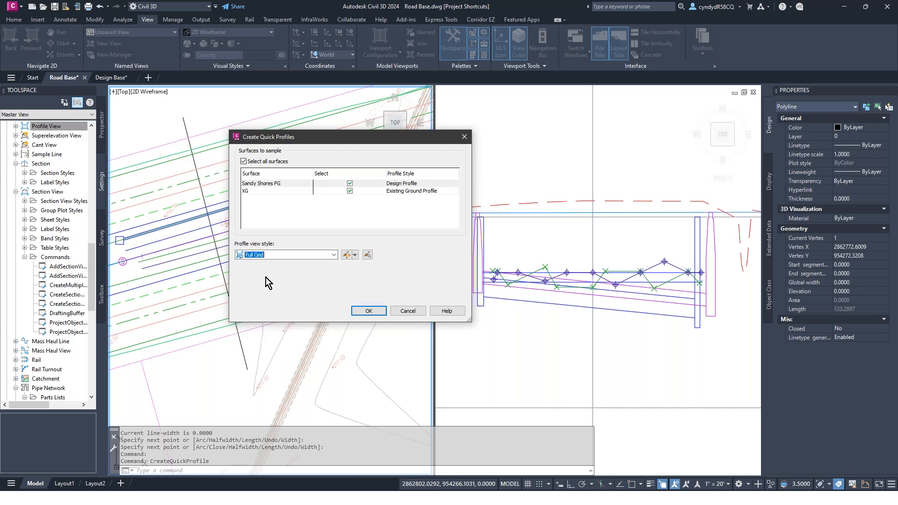
{"action": "left_click", "coordinate": [369, 311]}
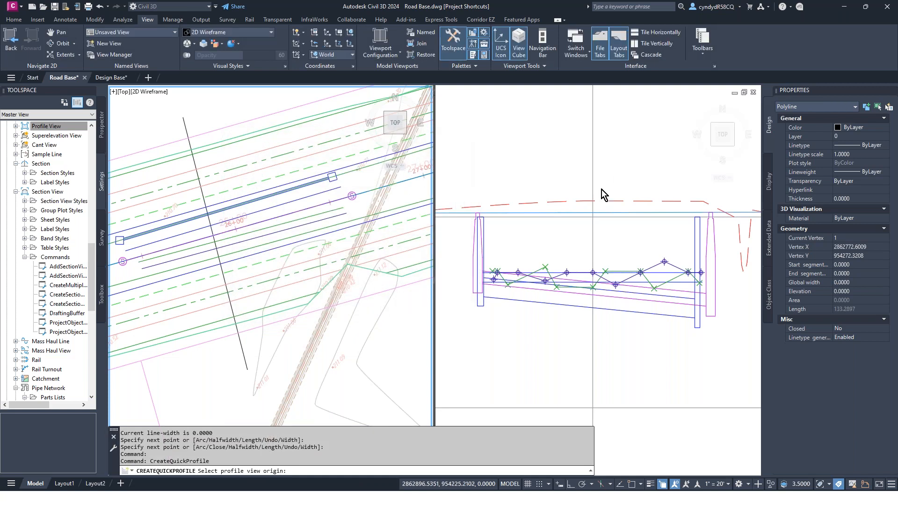
{"action": "left_click", "coordinate": [535, 166]}
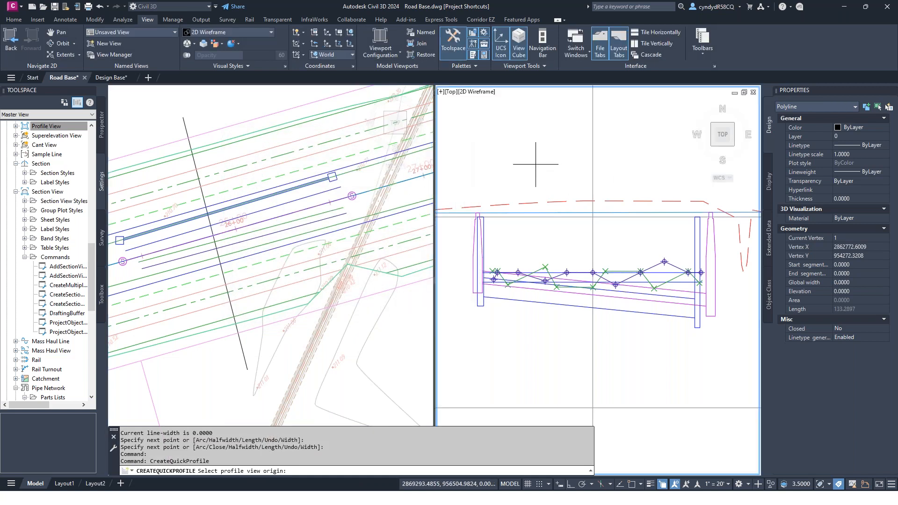
{"action": "scroll", "coordinate": [537, 145], "scroll_direction": "down", "scroll_amount": 6}
{"action": "middle_click_drag", "start_coordinate": [491, 273], "coordinate": [696, 187]}
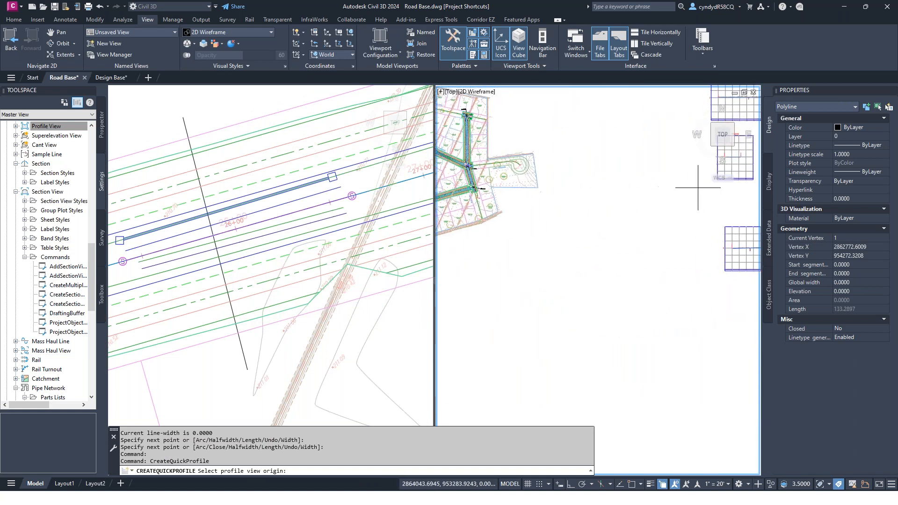
{"action": "left_click", "coordinate": [516, 219]}
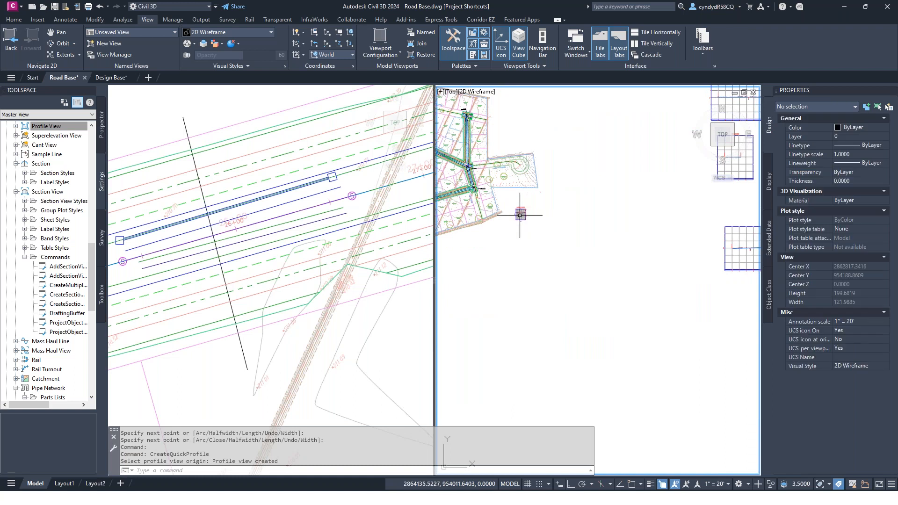
{"action": "middle_click_drag", "start_coordinate": [632, 205], "coordinate": [685, 200]}
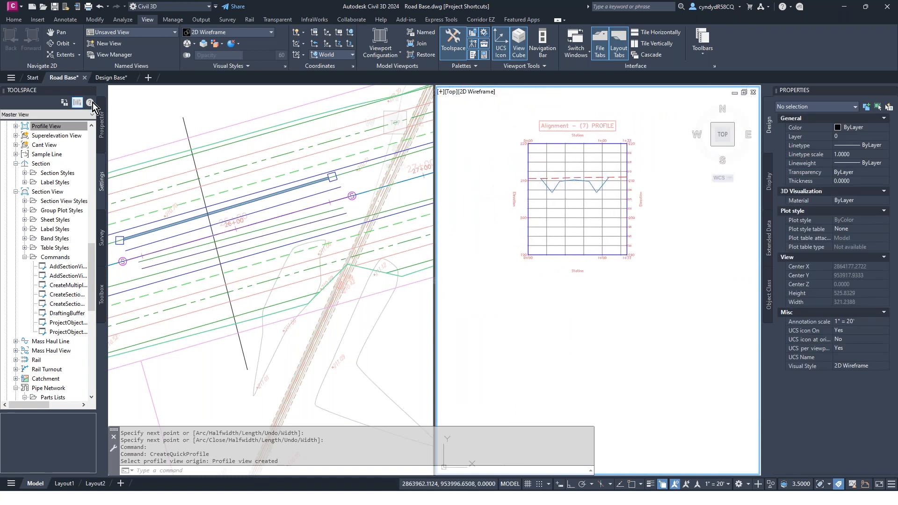
Move the polyline by its midpoint east along the road, then back to just west of station 26+00
{"action": "left_click", "coordinate": [196, 126]}
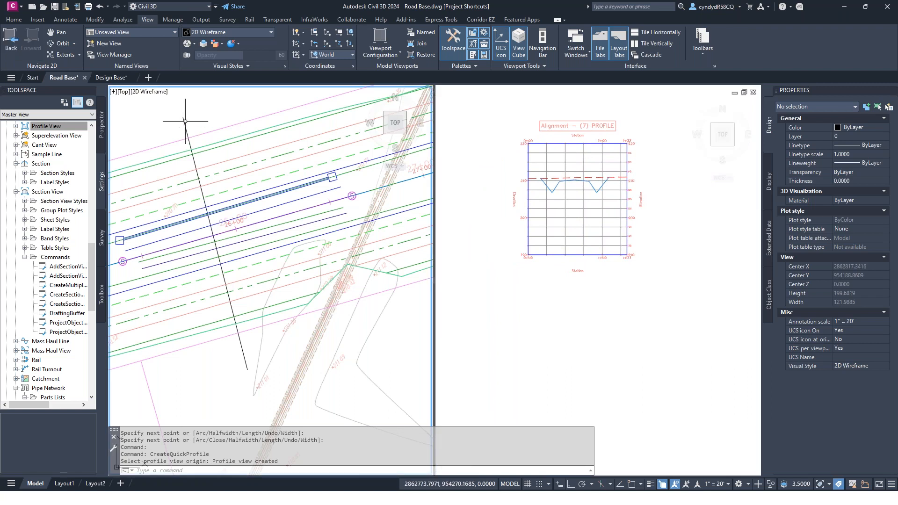
{"action": "left_click", "coordinate": [185, 123]}
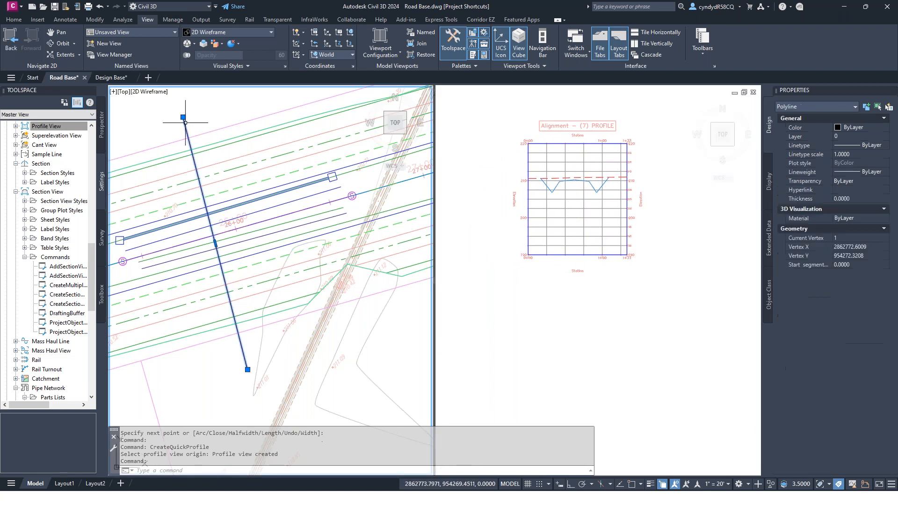
{"action": "left_click", "coordinate": [215, 243]}
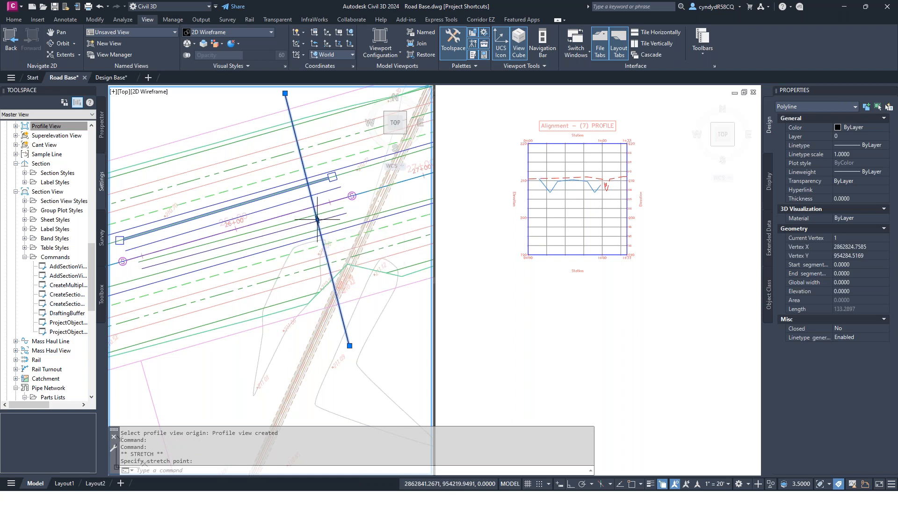
{"action": "left_click", "coordinate": [318, 219]}
{"action": "left_click", "coordinate": [221, 240]}
{"action": "left_click", "coordinate": [220, 240]}
{"action": "left_click", "coordinate": [176, 252]}
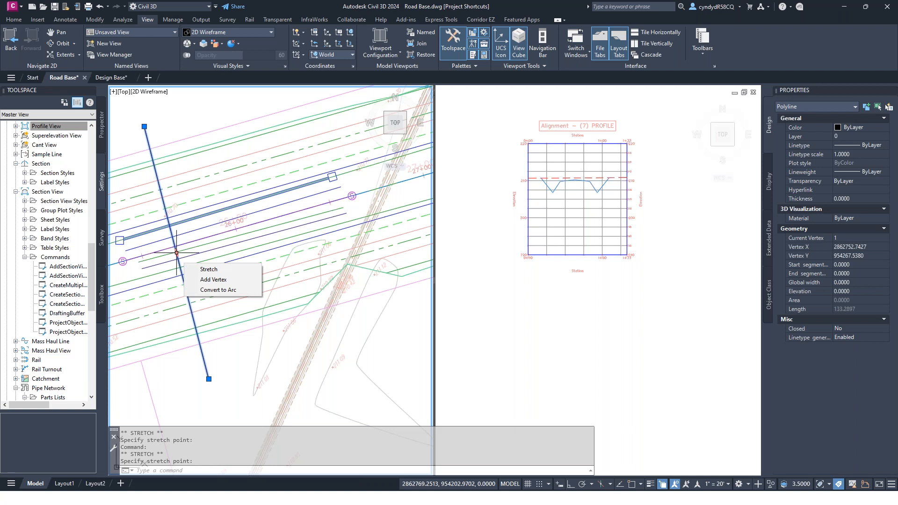
Shift the whole polyline back east along the road in two stages, past the station 26+00 label
{"action": "left_click", "coordinate": [212, 244]}
{"action": "left_click", "coordinate": [211, 244]}
{"action": "left_click", "coordinate": [256, 228]}
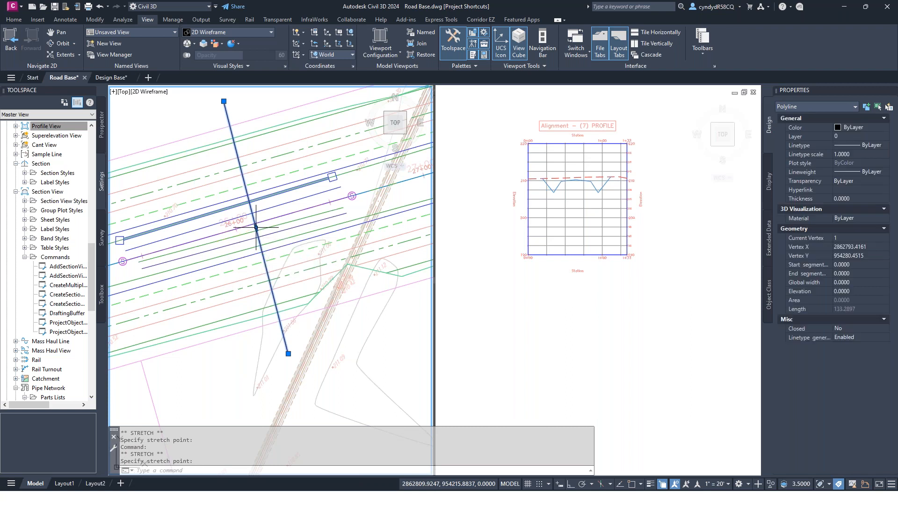
{"action": "left_click", "coordinate": [256, 227]}
{"action": "left_click", "coordinate": [294, 215]}
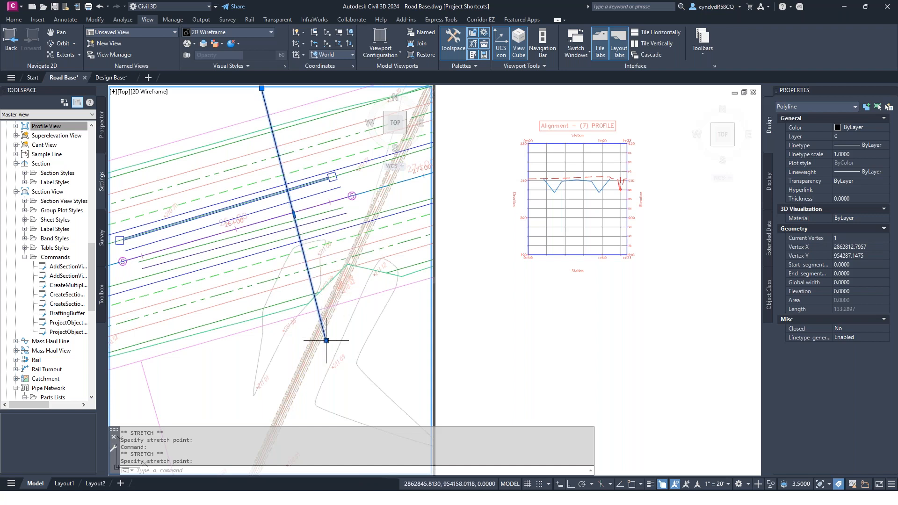
Stretch the polyline's south end southwest and its north end west so it crosses the road nearly due north-south
{"action": "left_click", "coordinate": [326, 340]}
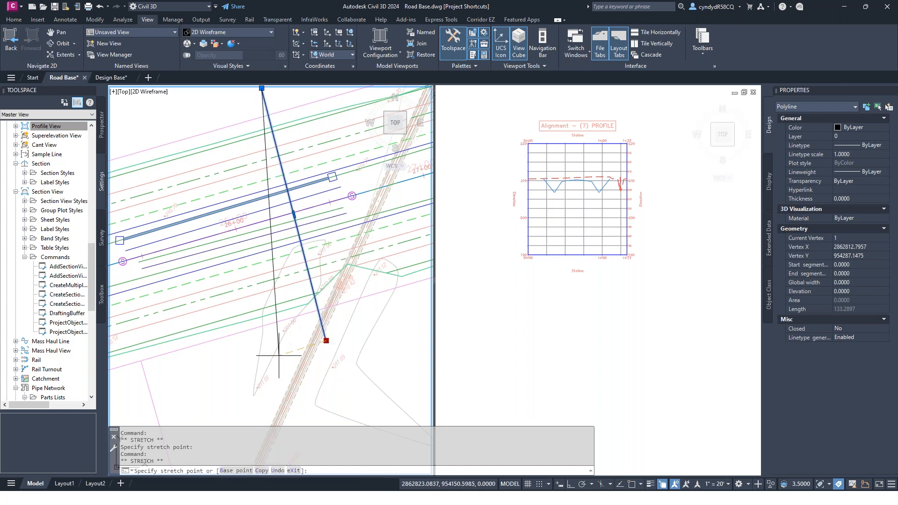
{"action": "left_click", "coordinate": [180, 389]}
{"action": "mouse_move", "coordinate": [180, 389]}
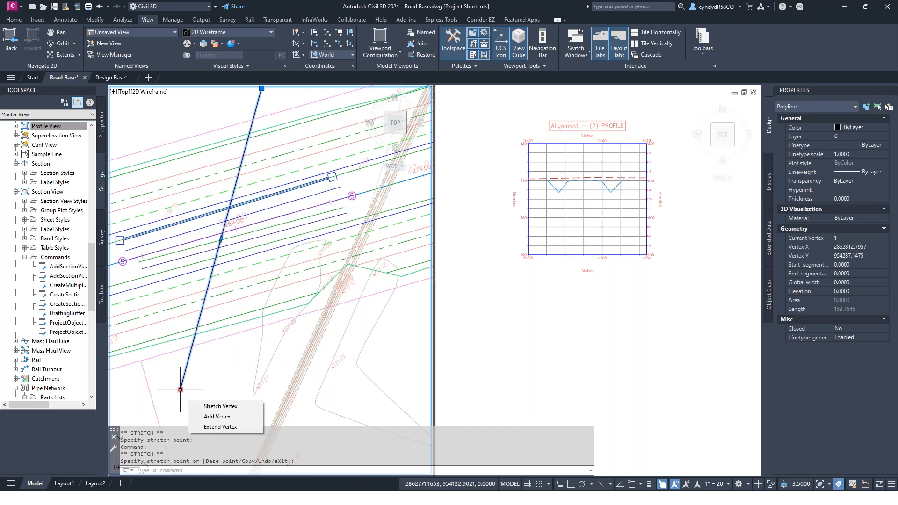
{"action": "scroll", "coordinate": [240, 296], "scroll_direction": "down", "scroll_amount": 2}
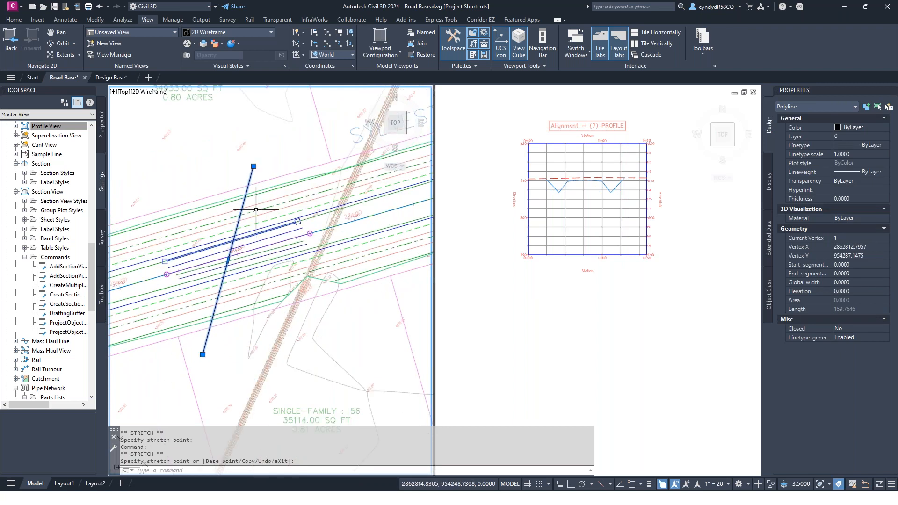
{"action": "left_click", "coordinate": [253, 167]}
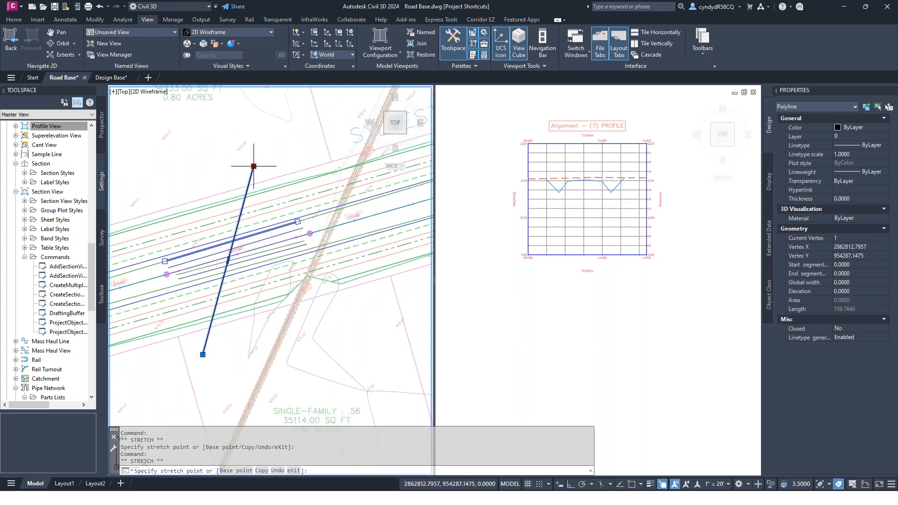
{"action": "left_click", "coordinate": [202, 184]}
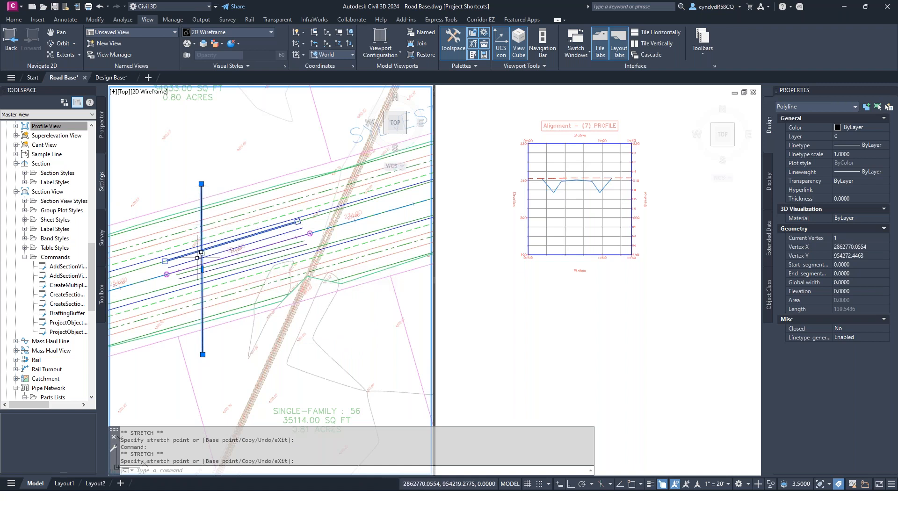
{"action": "scroll", "coordinate": [198, 258], "scroll_direction": "up", "scroll_amount": 2}
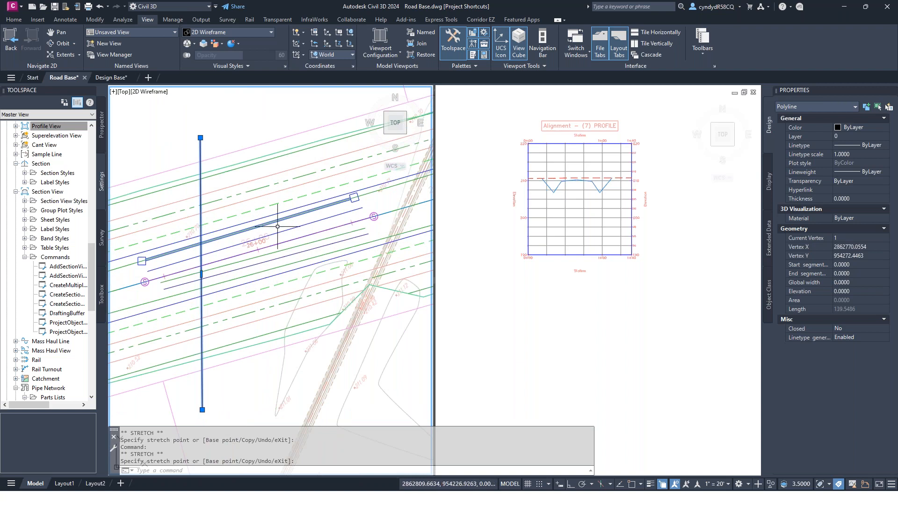
Examine the pipes and structures in the road's main profile view again
{"action": "left_click", "coordinate": [478, 238]}
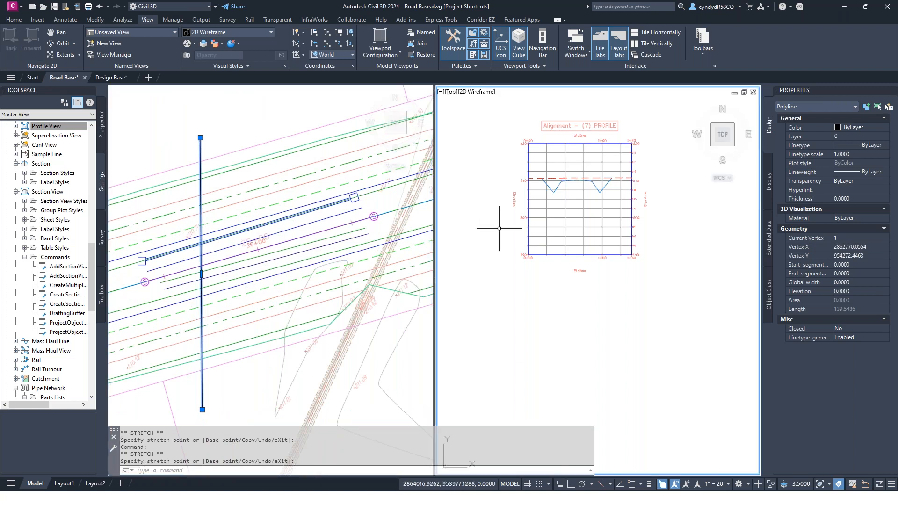
{"action": "scroll", "coordinate": [537, 206], "scroll_direction": "down", "scroll_amount": 6}
{"action": "scroll", "coordinate": [615, 157], "scroll_direction": "up", "scroll_amount": 8}
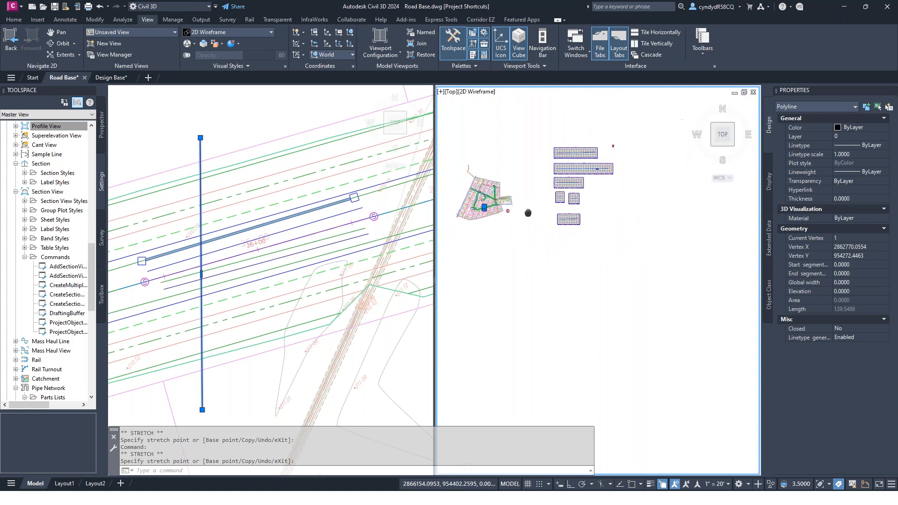
{"action": "scroll", "coordinate": [545, 169], "scroll_direction": "up", "scroll_amount": 8}
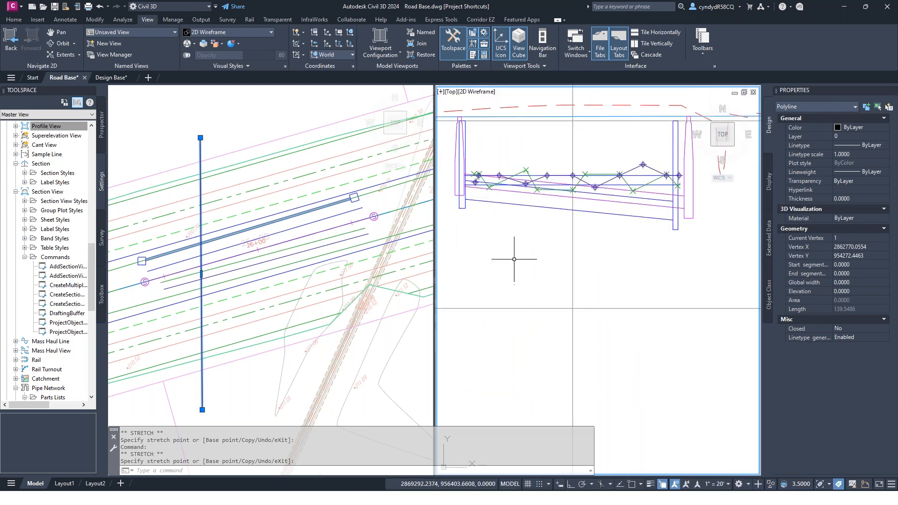
{"action": "middle_click_drag", "start_coordinate": [545, 225], "coordinate": [551, 284]}
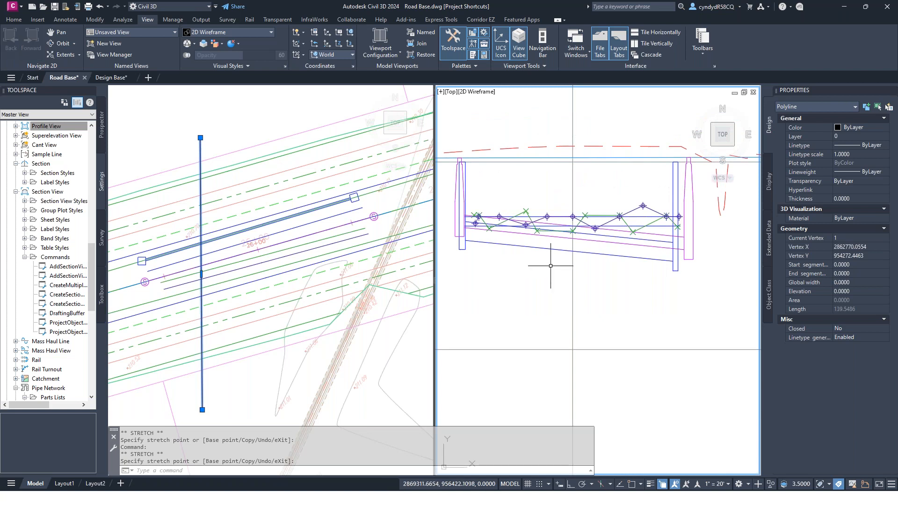
{"action": "scroll", "coordinate": [627, 247], "scroll_direction": "up", "scroll_amount": 3}
{"action": "scroll", "coordinate": [630, 251], "scroll_direction": "down", "scroll_amount": 3}
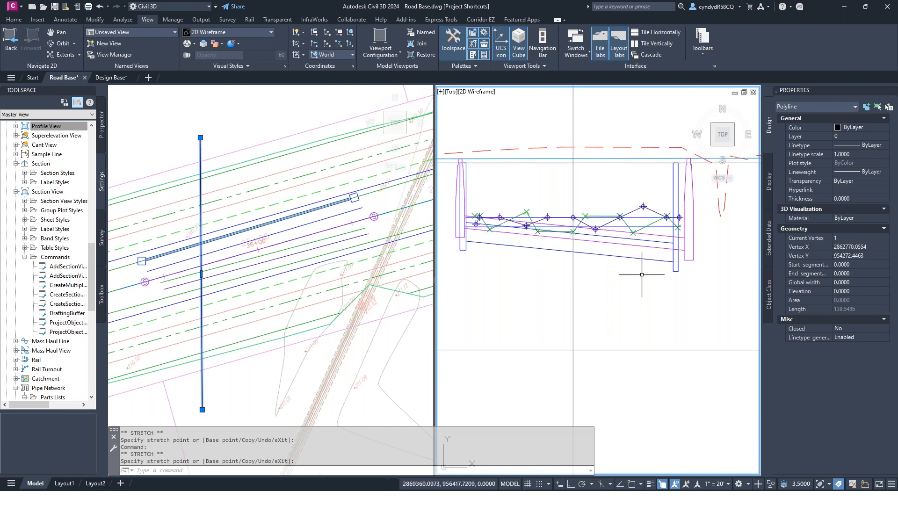
{"action": "scroll", "coordinate": [654, 253], "scroll_direction": "up", "scroll_amount": 3}
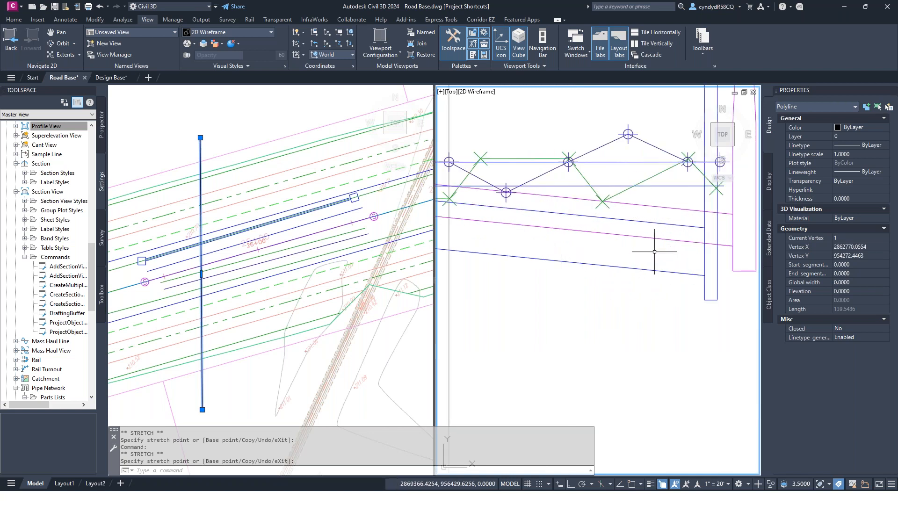
{"action": "scroll", "coordinate": [621, 260], "scroll_direction": "down", "scroll_amount": 4}
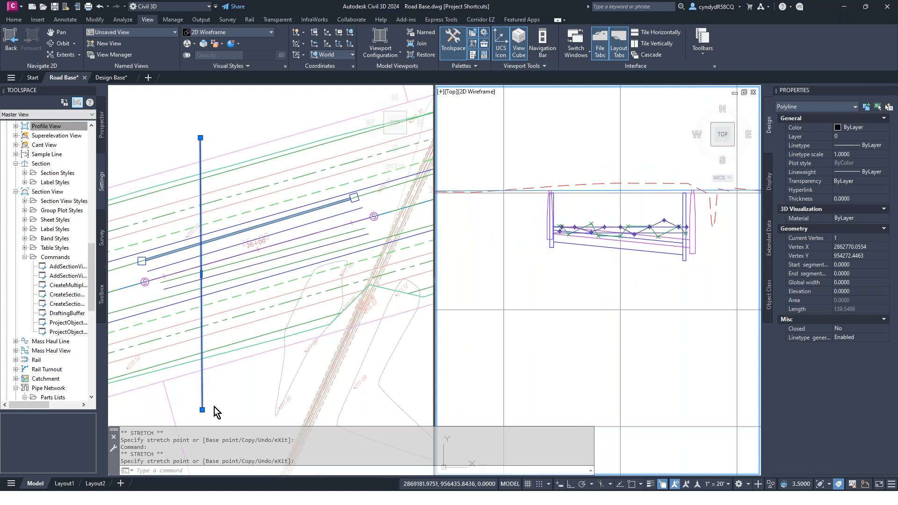
Stretch the polyline's south end to a perpendicular snap on the green line along the road's south edge
{"action": "left_click", "coordinate": [236, 400]}
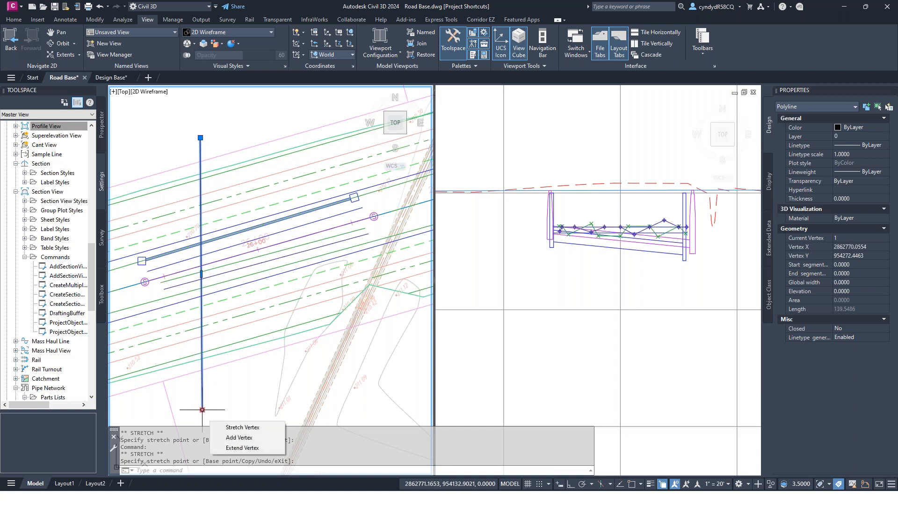
{"action": "left_click", "coordinate": [202, 410]}
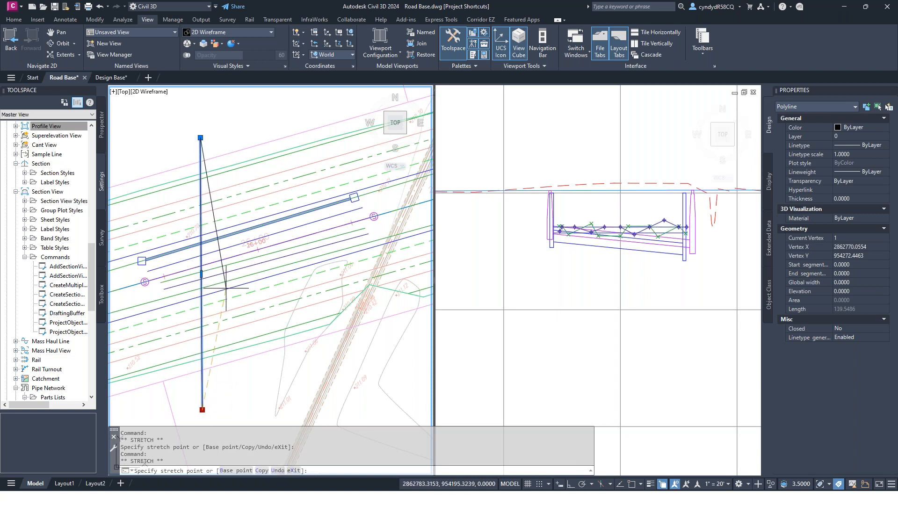
{"action": "type", "text": "per"}
{"action": "key", "text": "Return"}
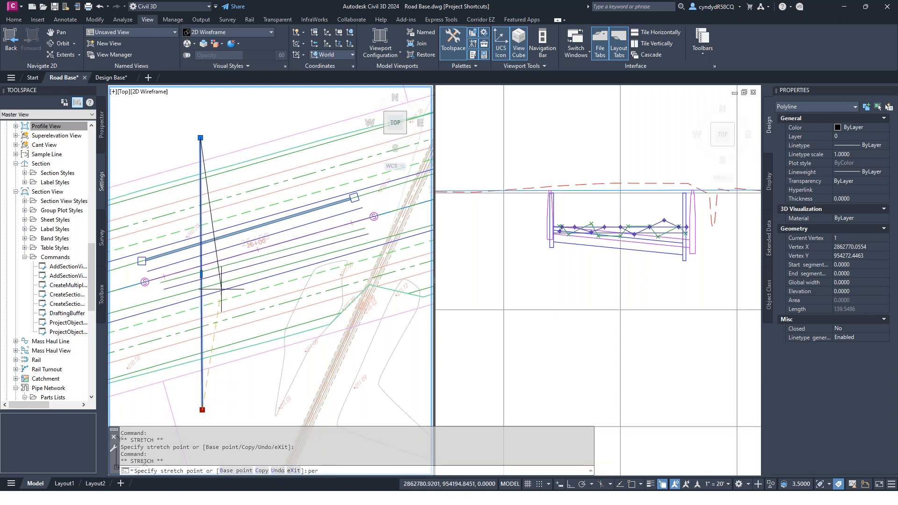
{"action": "left_click", "coordinate": [255, 337]}
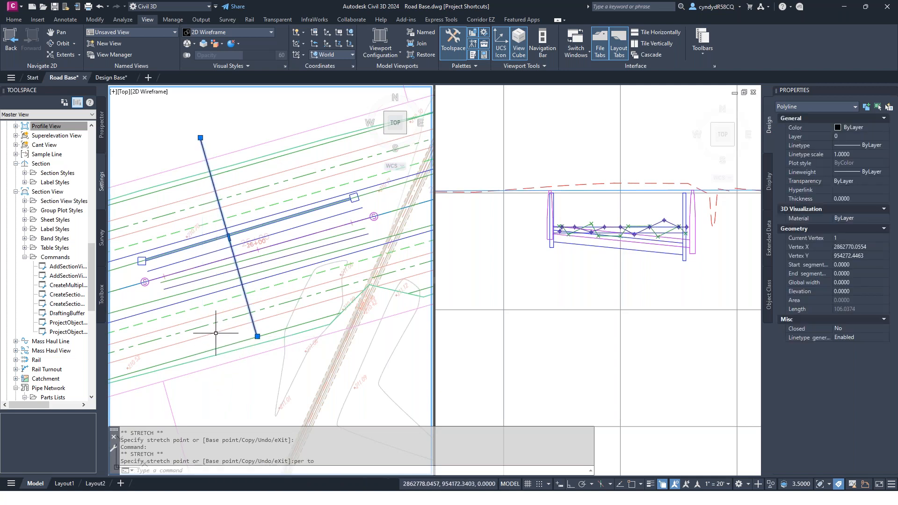
{"action": "key", "text": "Escape"}
Extend the polyline's south end southeast along its own direction past the road's south edge, to a total length of about 129.6
{"action": "middle_click_drag", "start_coordinate": [273, 370], "coordinate": [261, 345]}
{"action": "left_click", "coordinate": [536, 290]}
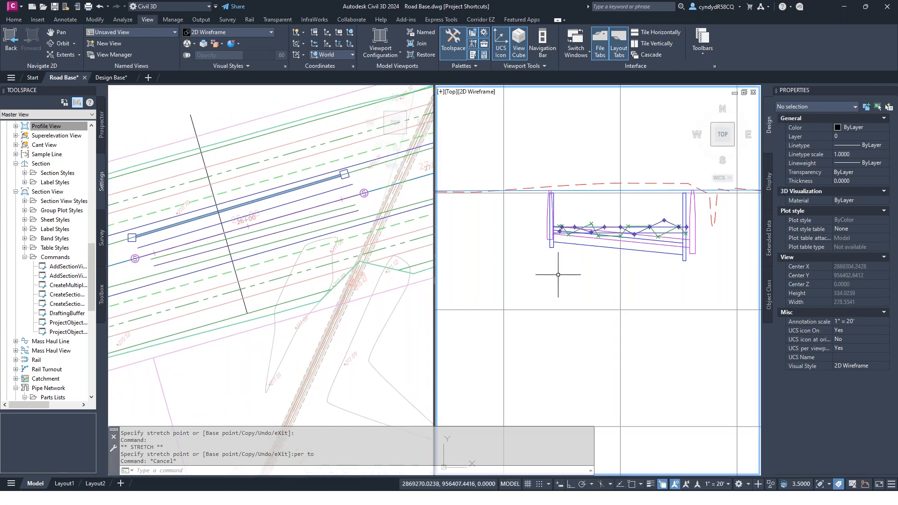
{"action": "scroll", "coordinate": [535, 290], "scroll_direction": "down", "scroll_amount": 15}
{"action": "middle_click_drag", "start_coordinate": [486, 355], "coordinate": [538, 270]}
{"action": "scroll", "coordinate": [538, 268], "scroll_direction": "up", "scroll_amount": 17}
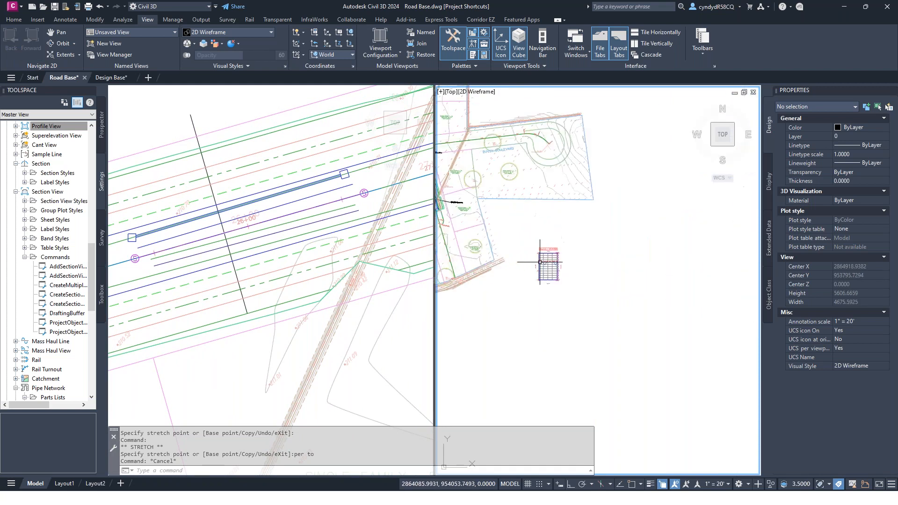
{"action": "scroll", "coordinate": [561, 285], "scroll_direction": "up", "scroll_amount": 3}
{"action": "left_click", "coordinate": [247, 302]}
{"action": "left_click", "coordinate": [245, 302]}
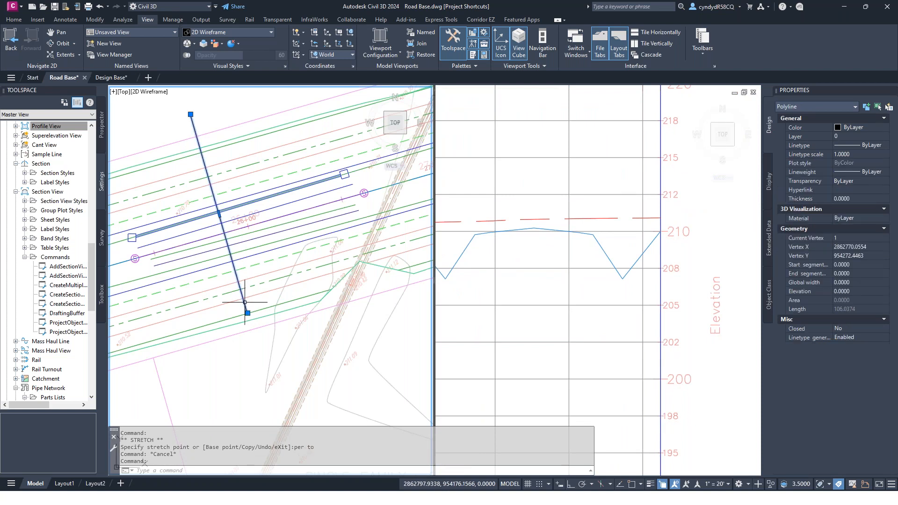
{"action": "left_click", "coordinate": [247, 313]}
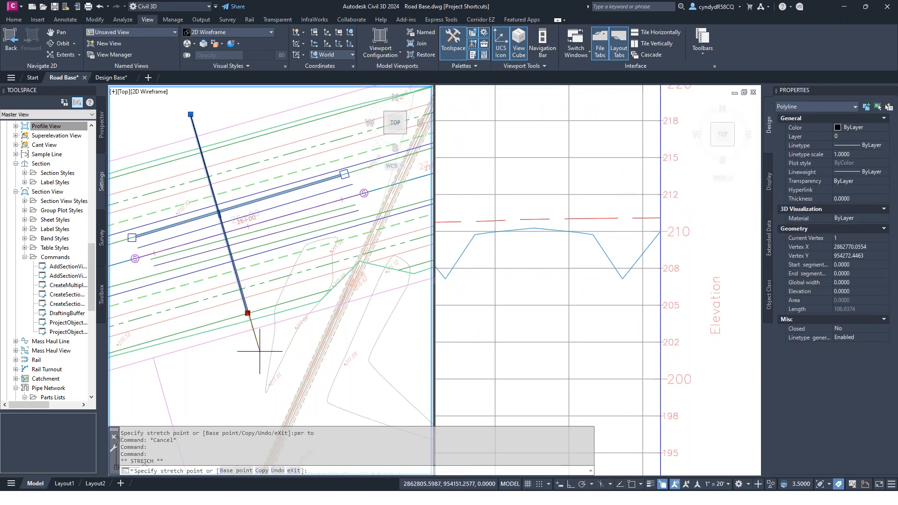
{"action": "left_click", "coordinate": [260, 358]}
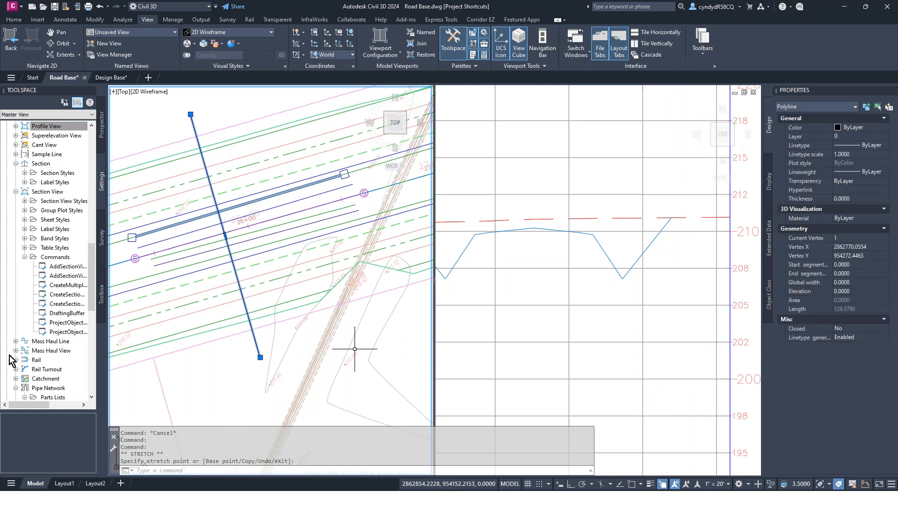
{"action": "scroll", "coordinate": [549, 293], "scroll_direction": "down", "scroll_amount": 5}
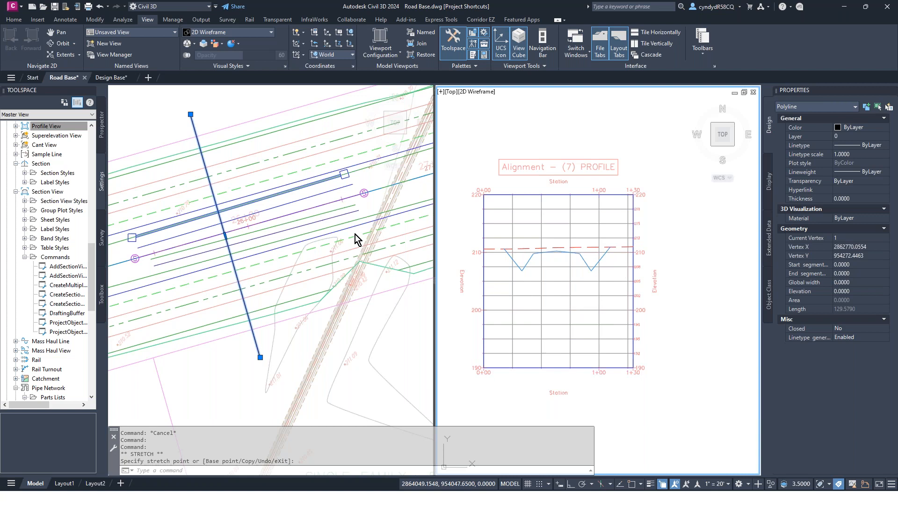
Draw the 12 inch storm pipe crossed by the polyline in the quick profile's Alignment - (7) profile view
{"action": "left_click", "coordinate": [320, 195]}
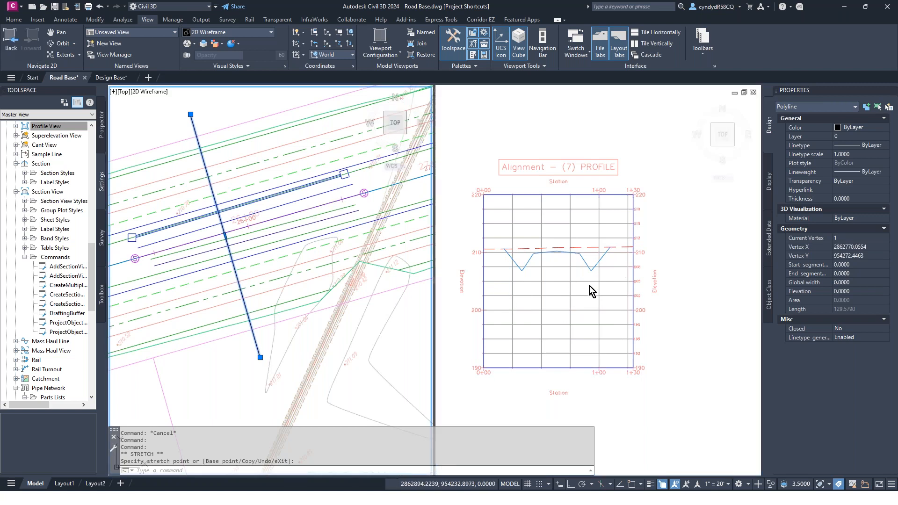
{"action": "scroll", "coordinate": [291, 188], "scroll_direction": "up", "scroll_amount": 3}
{"action": "left_click", "coordinate": [292, 189]}
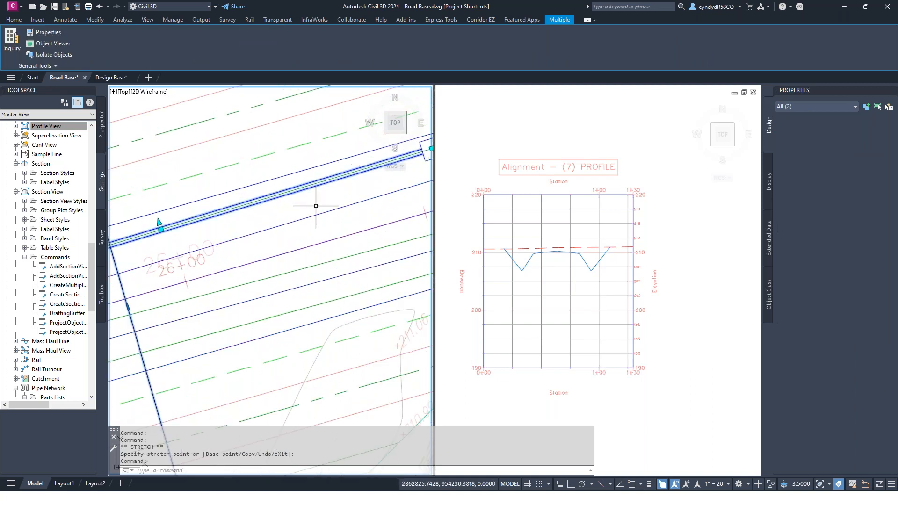
{"action": "key", "text": "Escape"}
{"action": "key", "text": "Escape"}
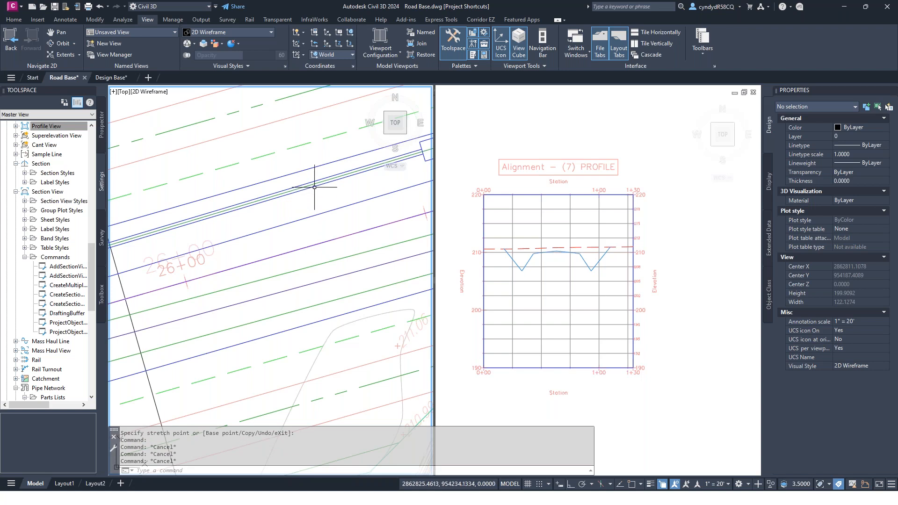
{"action": "left_click", "coordinate": [314, 187]}
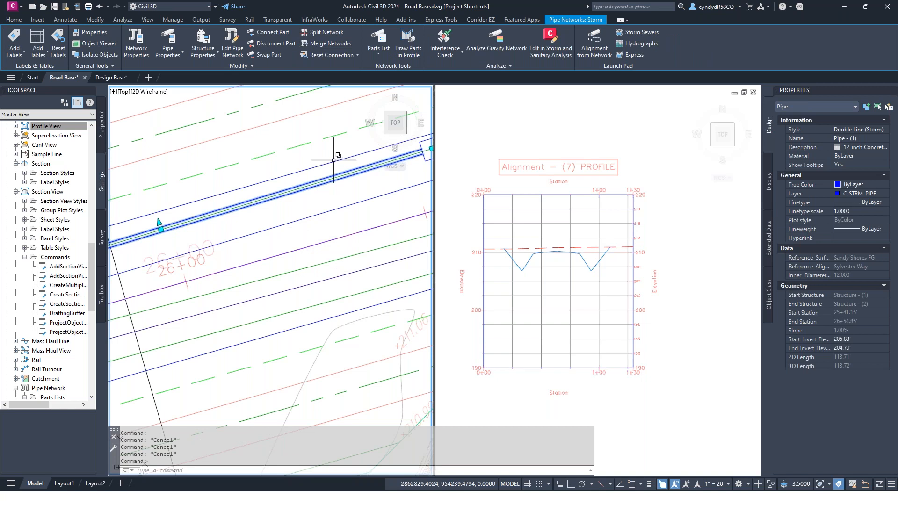
{"action": "left_click", "coordinate": [406, 39]}
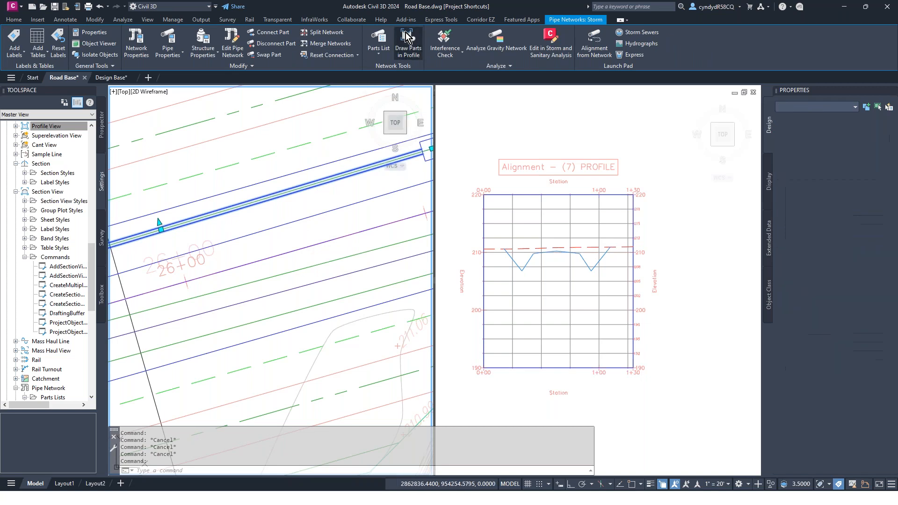
{"action": "left_click", "coordinate": [554, 283]}
{"action": "left_click", "coordinate": [556, 266]}
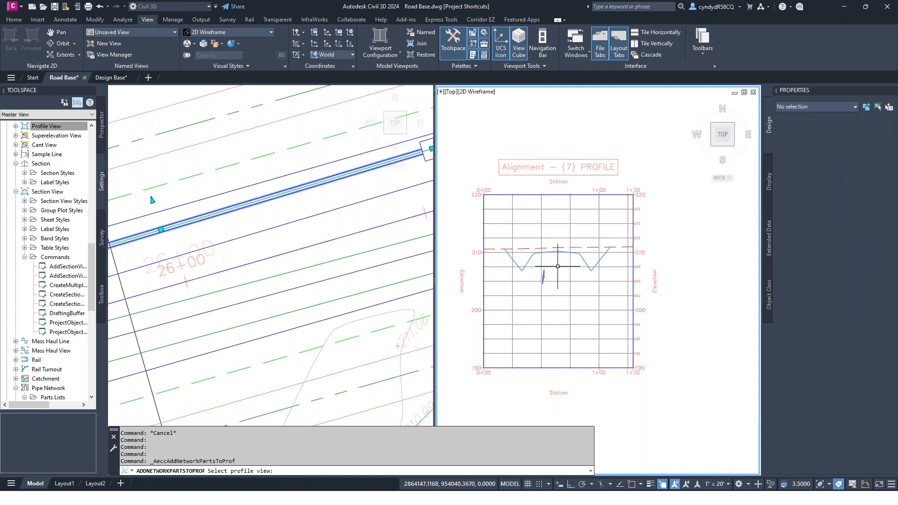
{"action": "scroll", "coordinate": [546, 273], "scroll_direction": "up", "scroll_amount": 6}
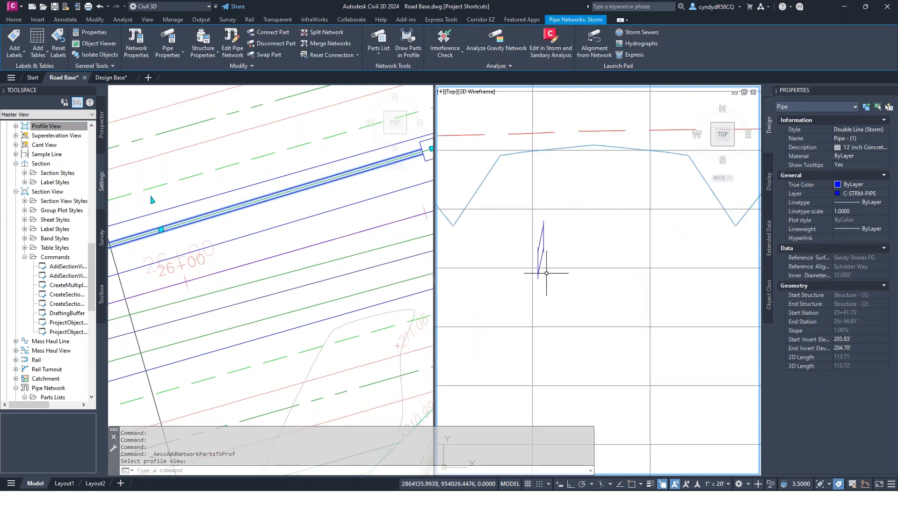
{"action": "key", "text": "Escape"}
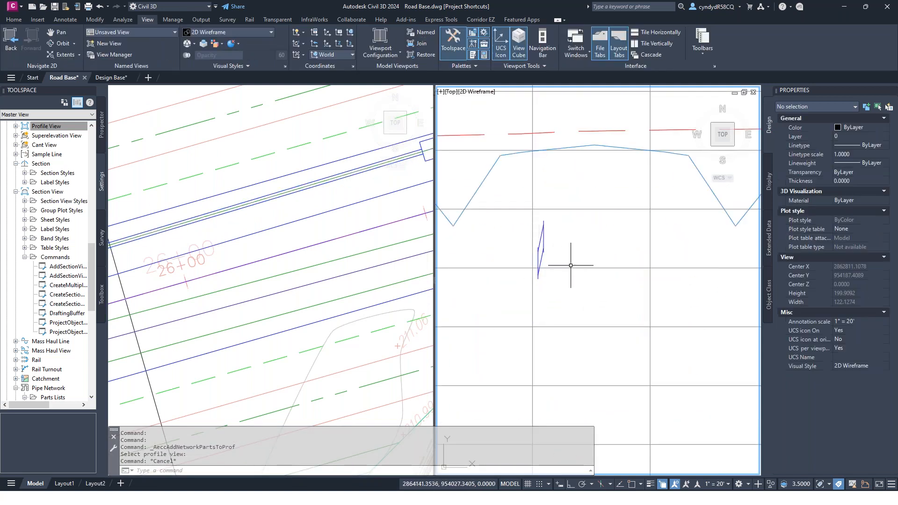
In the quick profile view's pipe network properties, enable drawing of sanitary Pipe - (2) and water Pressure Pipe - (1)
{"action": "left_click", "coordinate": [571, 267]}
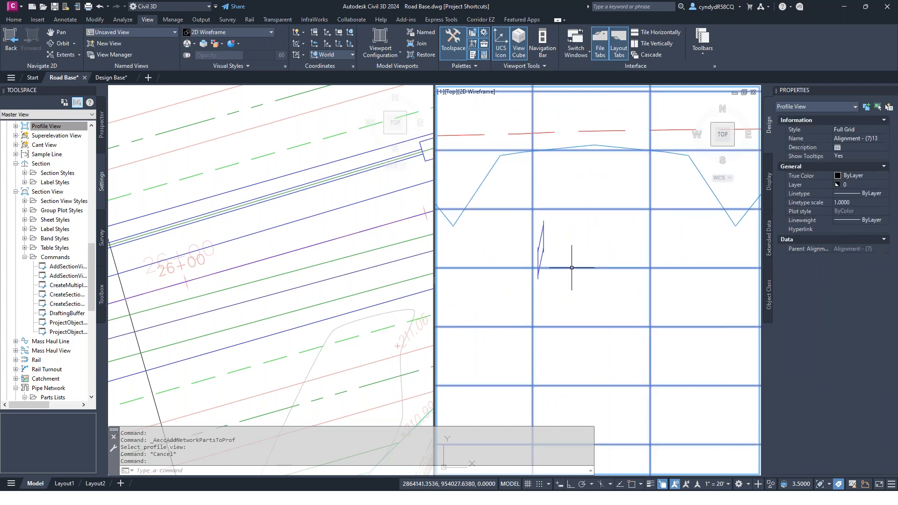
{"action": "right_click", "coordinate": [564, 253]}
{"action": "mouse_move", "coordinate": [619, 369]}
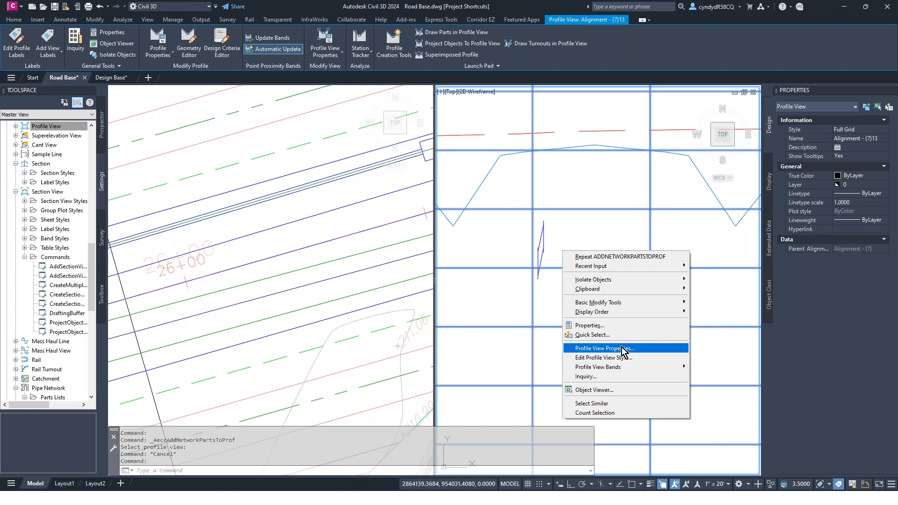
{"action": "left_click", "coordinate": [621, 347]}
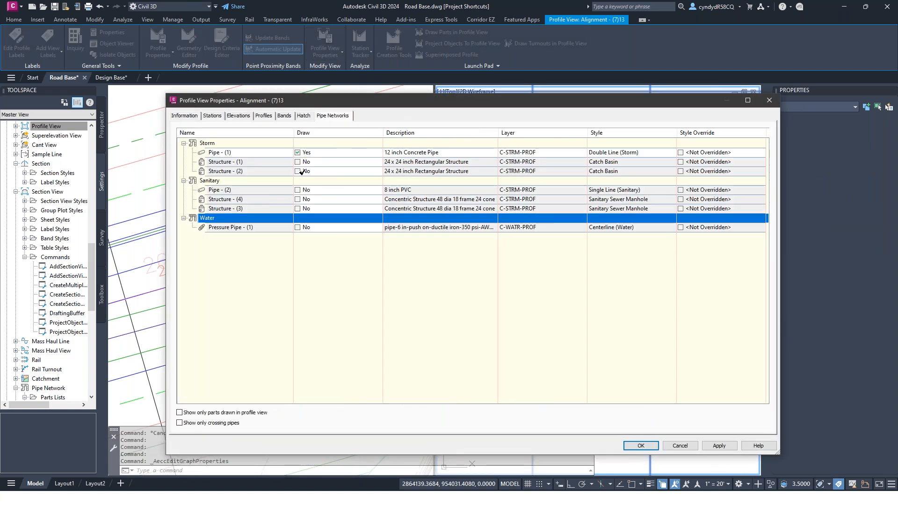
{"action": "left_click", "coordinate": [298, 191]}
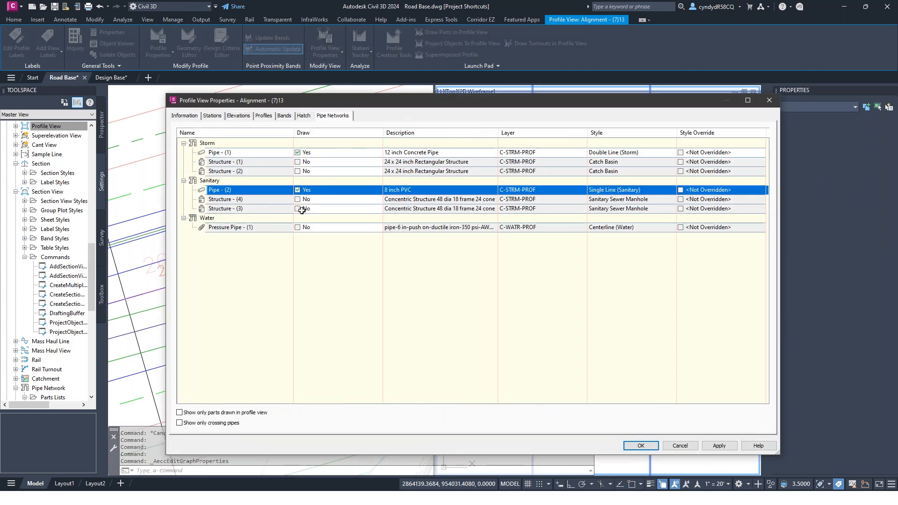
{"action": "left_click", "coordinate": [298, 227]}
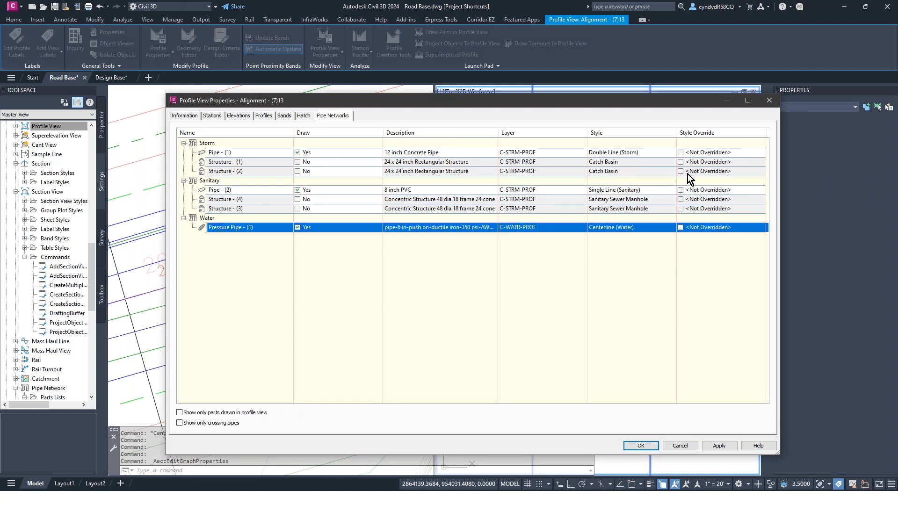
Override the style of storm Pipe - (1) with Pipe Crossing Pipe (Storm)
{"action": "left_click", "coordinate": [680, 152]}
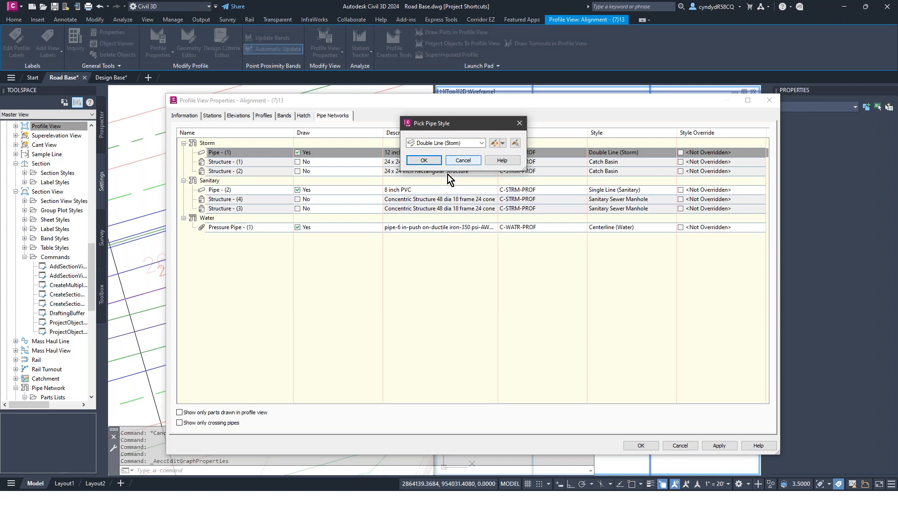
{"action": "left_click", "coordinate": [456, 142]}
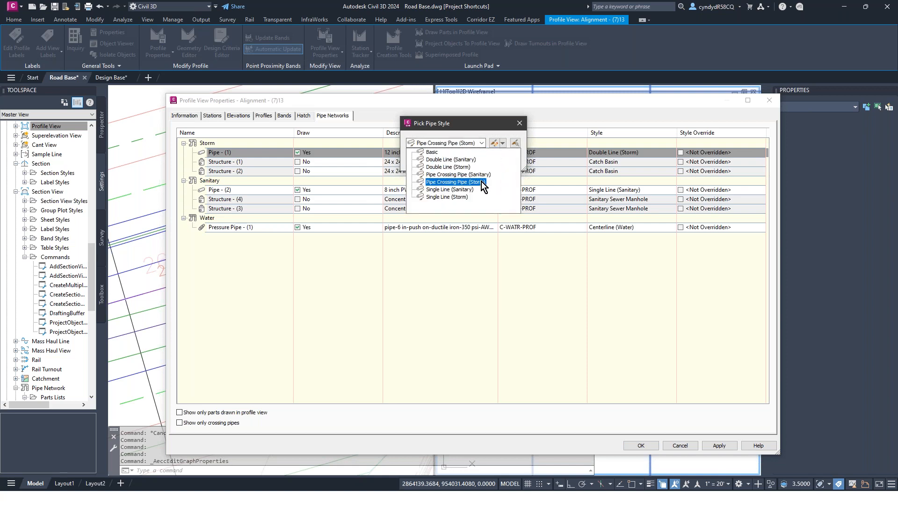
{"action": "left_click", "coordinate": [481, 181]}
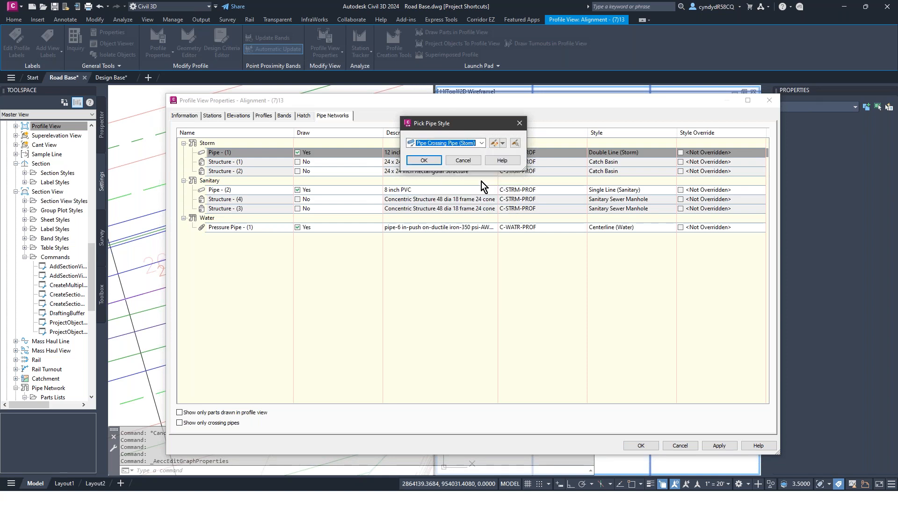
{"action": "left_click", "coordinate": [423, 160]}
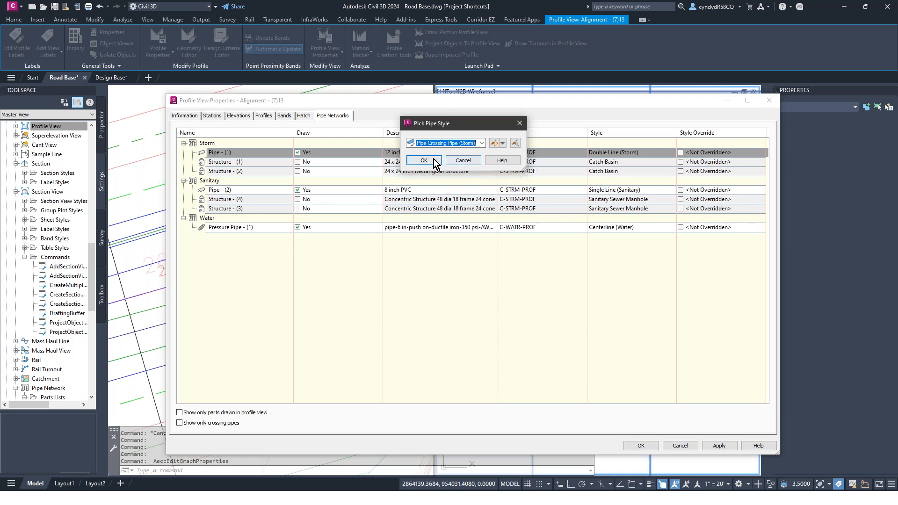
Override the style of sanitary Pipe - (2) with Pipe Crossing Pipe (Sanitary)
{"action": "left_click", "coordinate": [681, 189]}
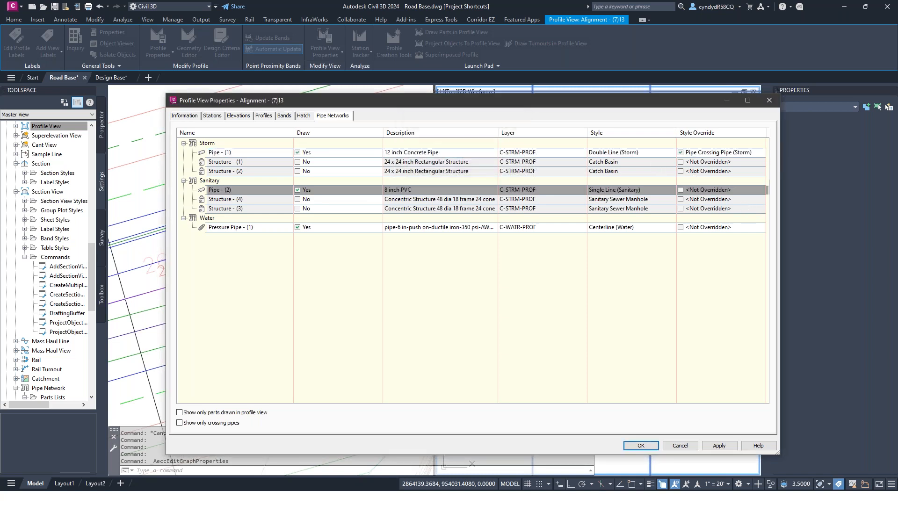
{"action": "left_click", "coordinate": [444, 143]}
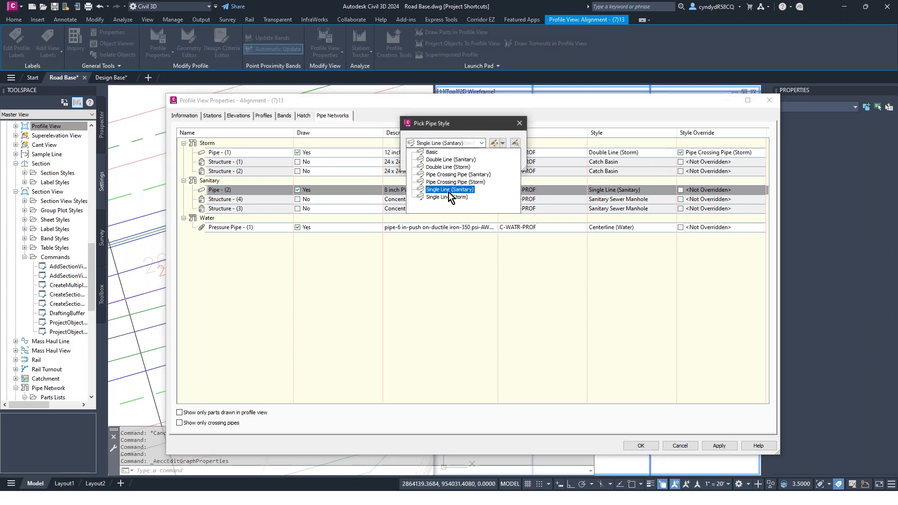
{"action": "left_click", "coordinate": [456, 174]}
{"action": "left_click", "coordinate": [424, 161]}
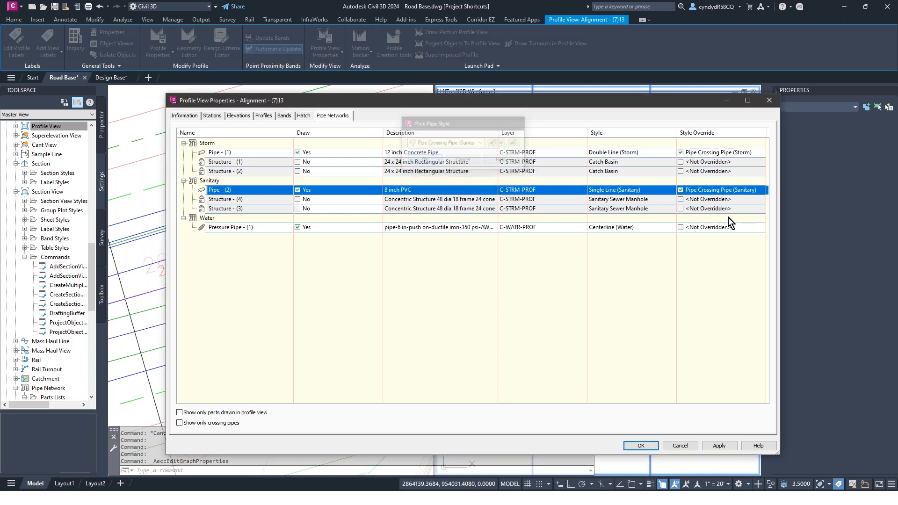
Override the style of water Pressure Pipe - (1) with Crossing Pipe (Water) and accept the profile view properties
{"action": "left_click", "coordinate": [680, 227]}
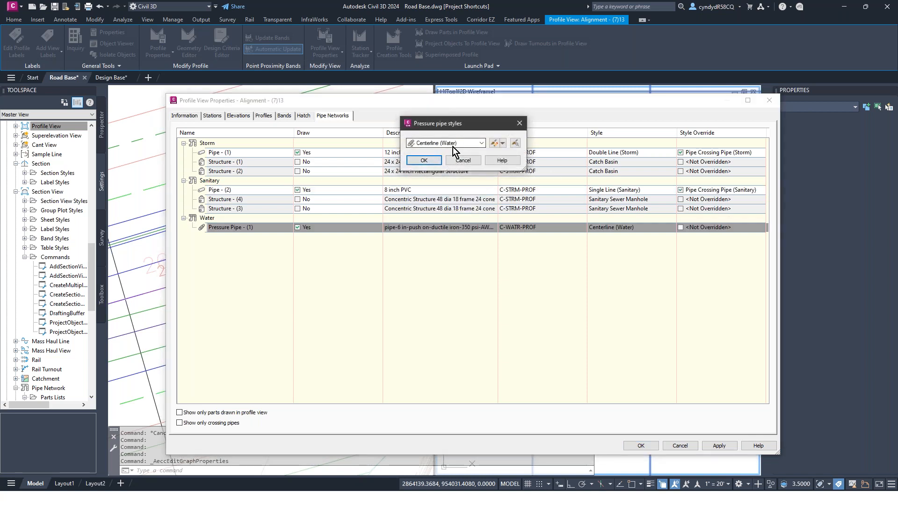
{"action": "left_click", "coordinate": [473, 144]}
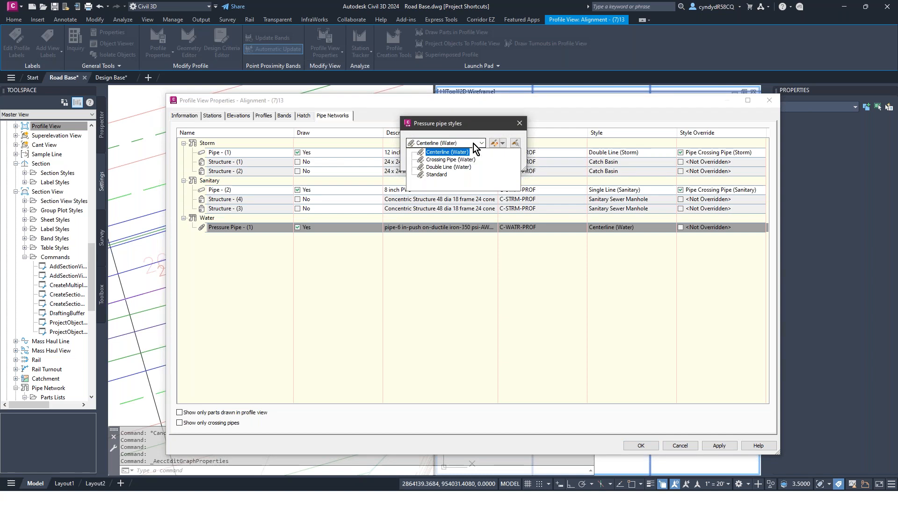
{"action": "left_click", "coordinate": [458, 159]}
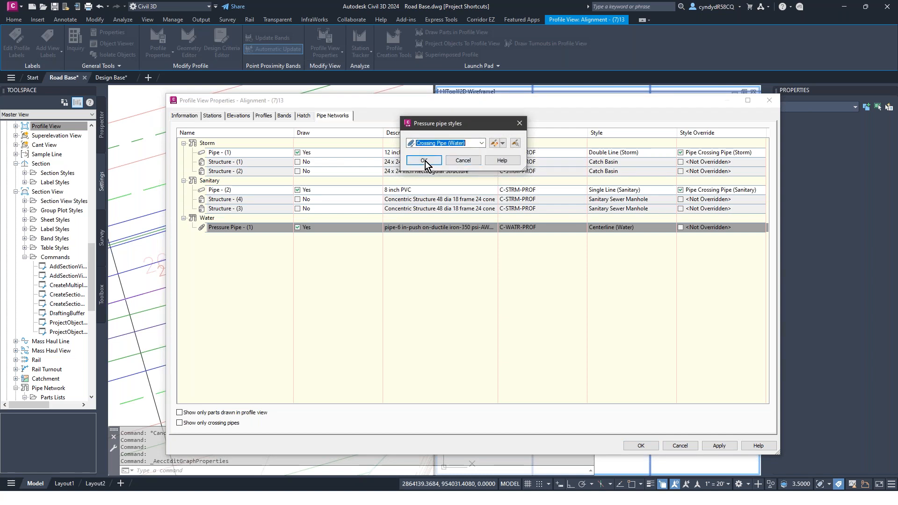
{"action": "left_click", "coordinate": [477, 163]}
{"action": "left_click", "coordinate": [641, 445]}
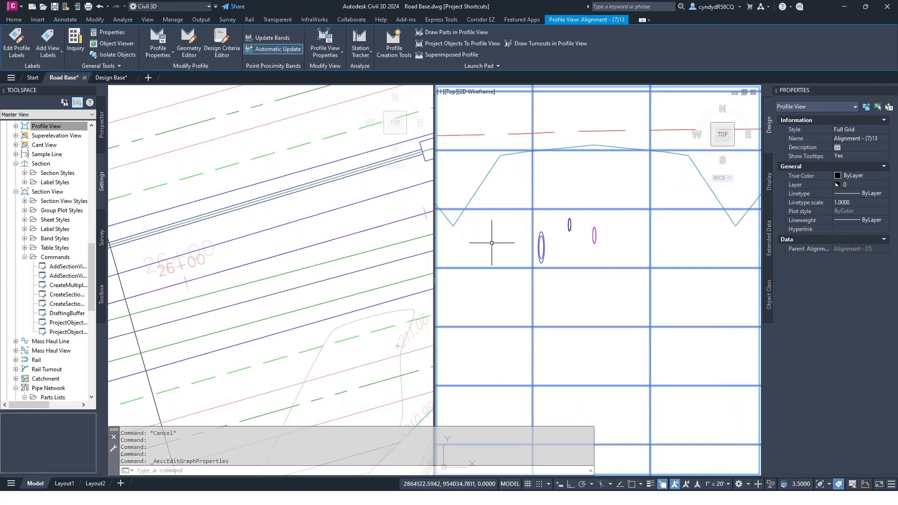
Add Pipe Network Single Part Profile labels, crossing style Name Station and Top-Bot, to the storm and sanitary pipes in the profile view
{"action": "scroll", "coordinate": [540, 252], "scroll_direction": "down", "scroll_amount": 1}
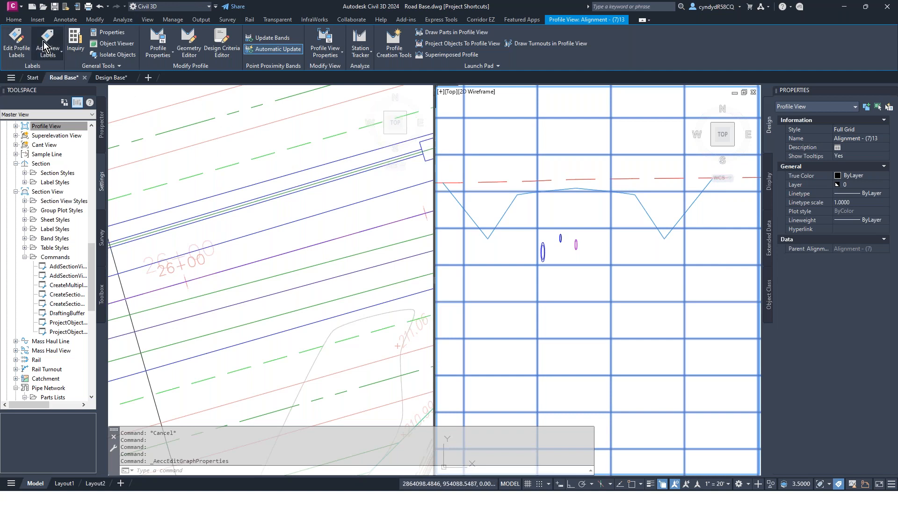
{"action": "left_click", "coordinate": [62, 20]}
{"action": "left_click", "coordinate": [15, 40]}
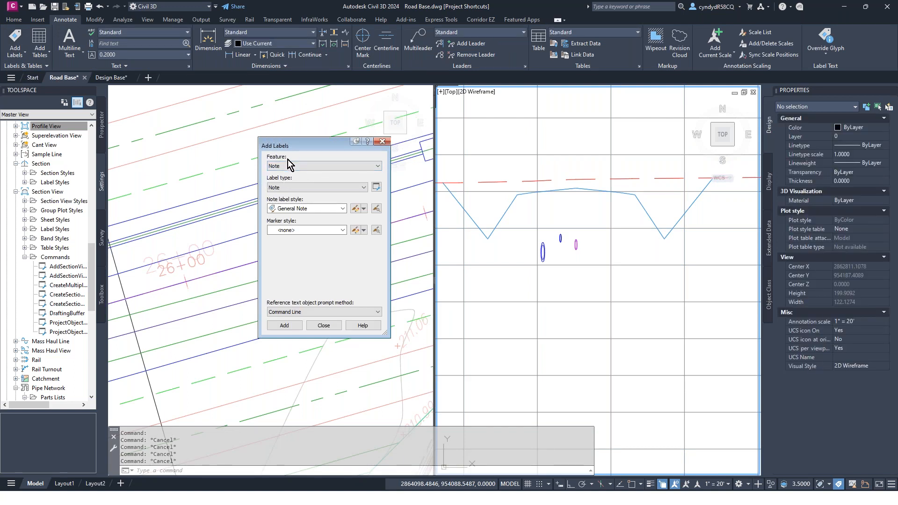
{"action": "left_click", "coordinate": [289, 166]}
{"action": "left_click", "coordinate": [340, 229]}
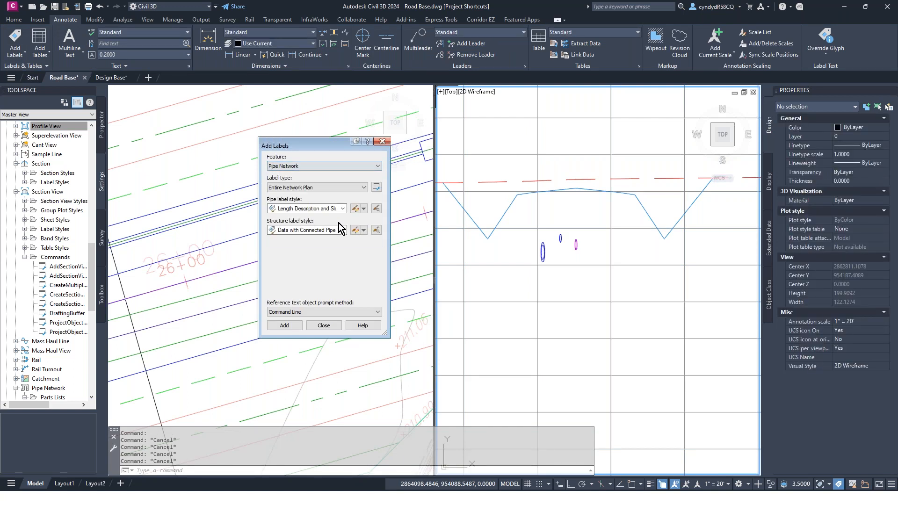
{"action": "left_click", "coordinate": [303, 187]}
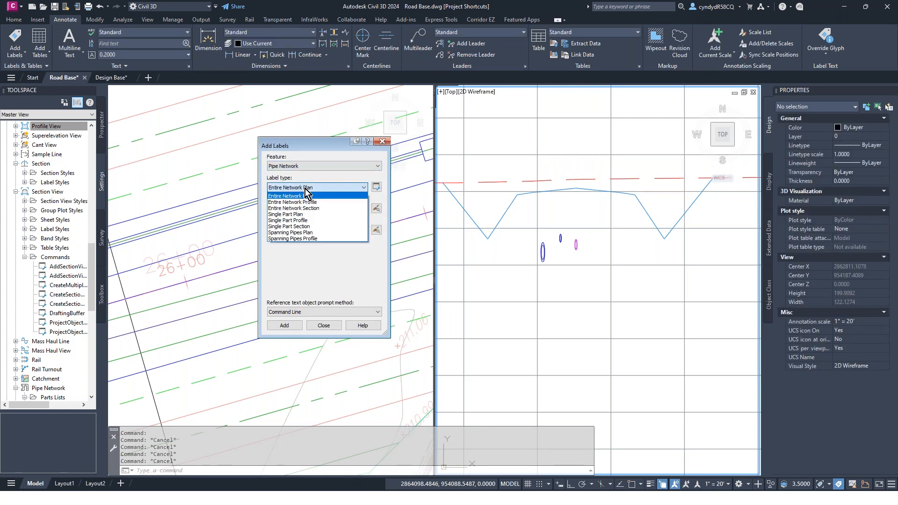
{"action": "left_click", "coordinate": [303, 221]}
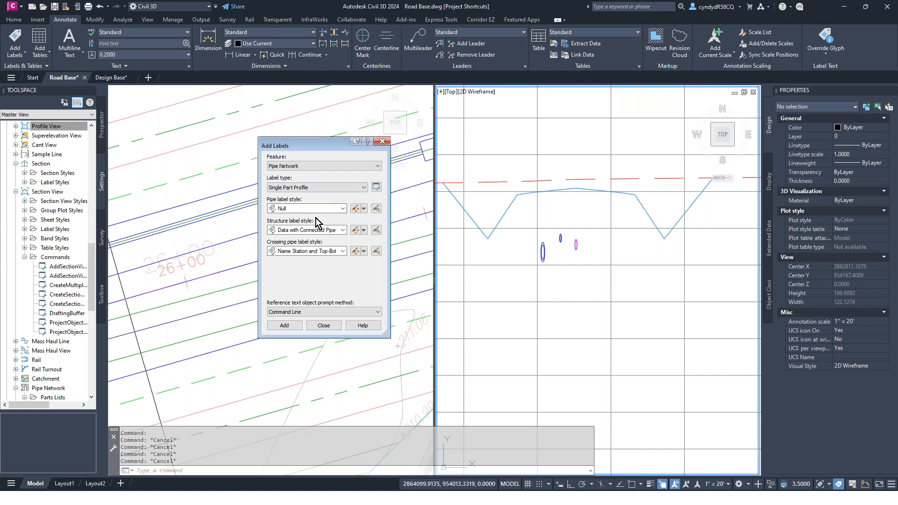
{"action": "left_click", "coordinate": [326, 252]}
{"action": "left_click", "coordinate": [333, 276]}
{"action": "left_click", "coordinate": [288, 327]}
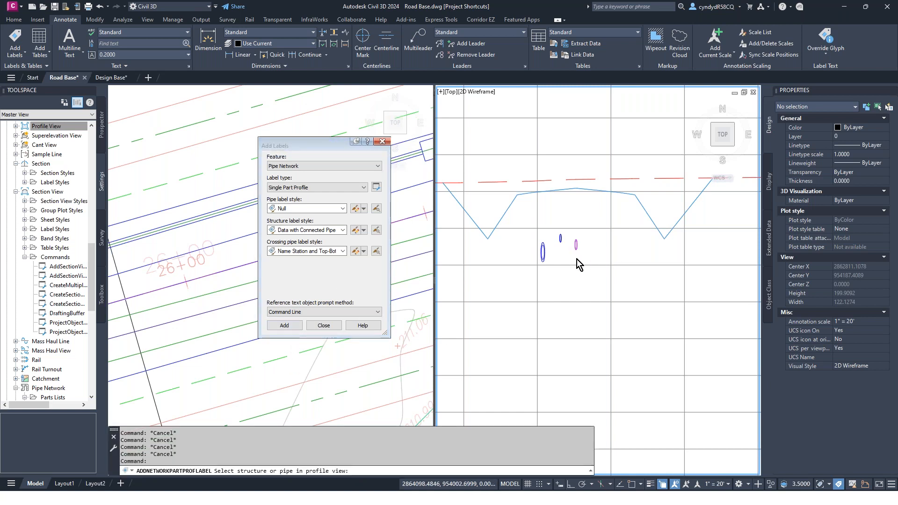
{"action": "left_click", "coordinate": [543, 255]}
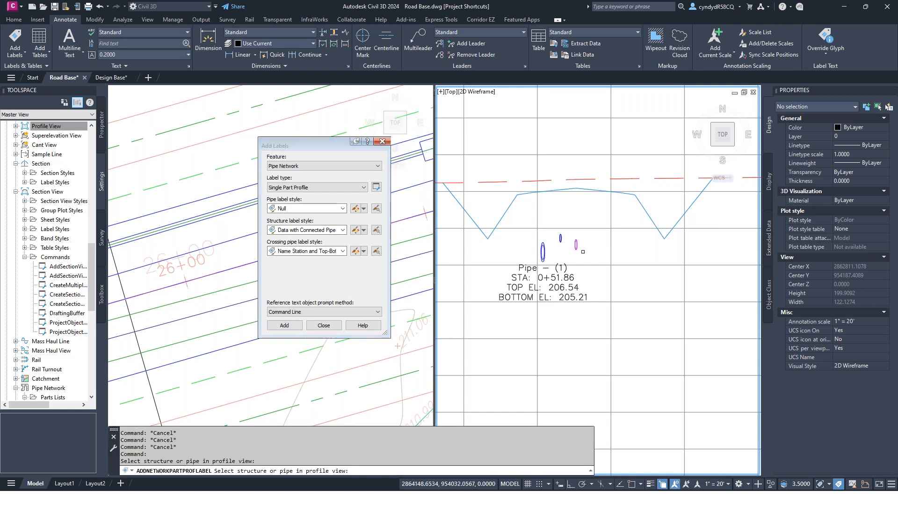
{"action": "left_click", "coordinate": [575, 246]}
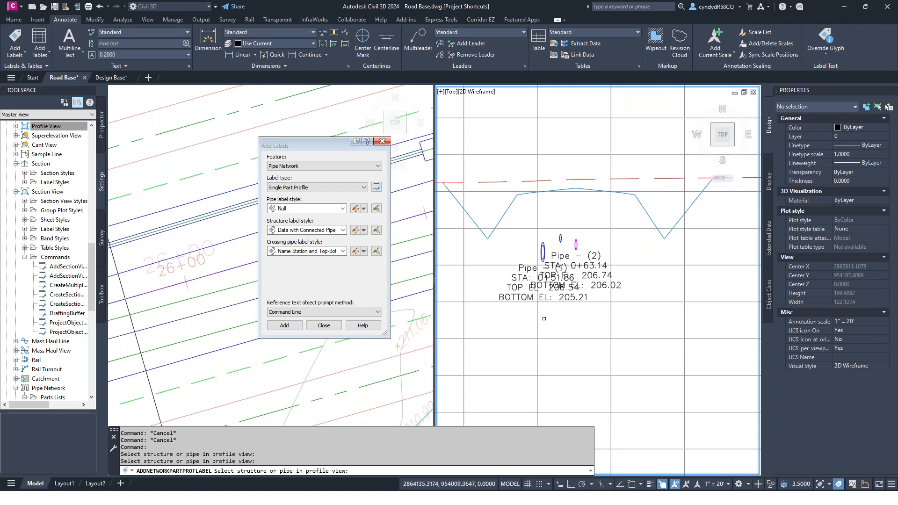
{"action": "key", "text": "Escape"}
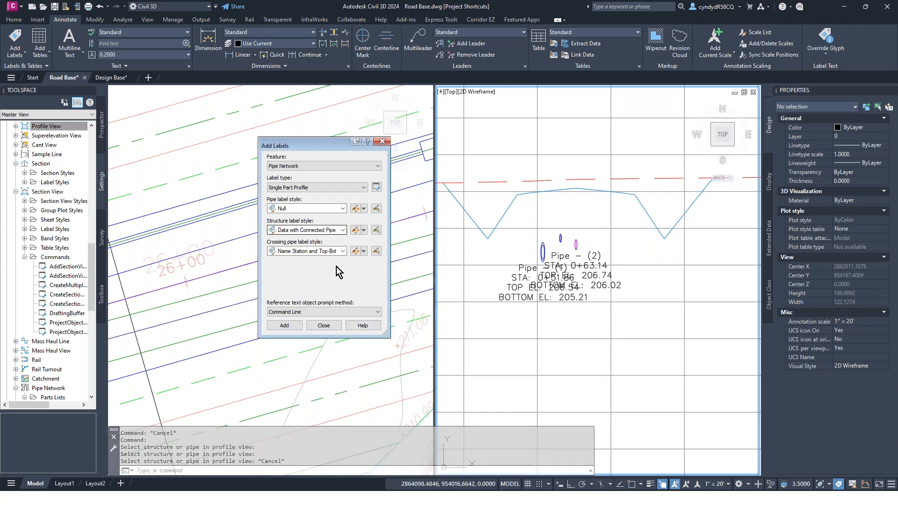
Add a Pressure Pipe Network label of type Single Pressure Part Profile to the water pipe crossing in the profile view
{"action": "left_click", "coordinate": [290, 167]}
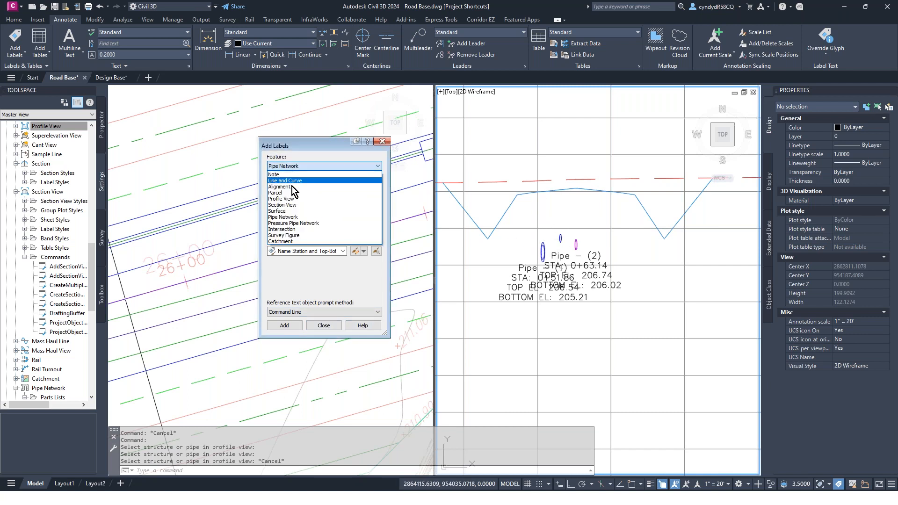
{"action": "left_click", "coordinate": [294, 223]}
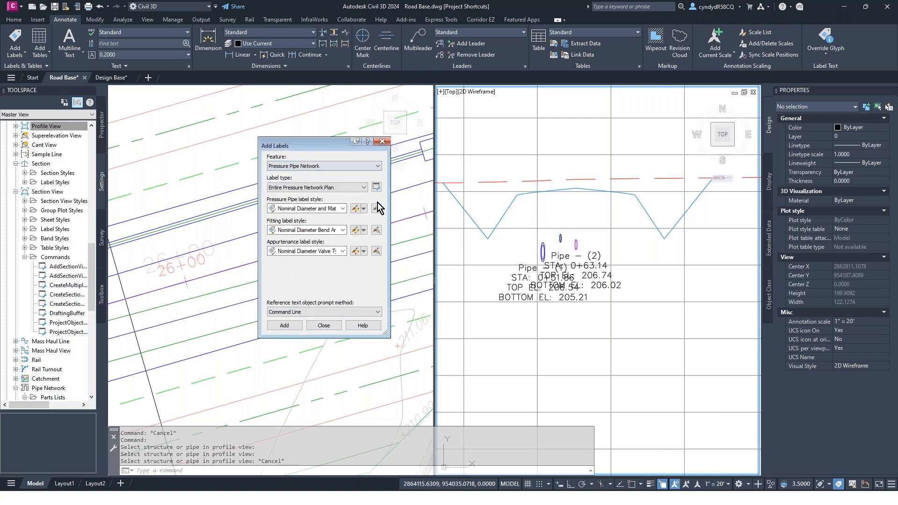
{"action": "left_click", "coordinate": [333, 187]}
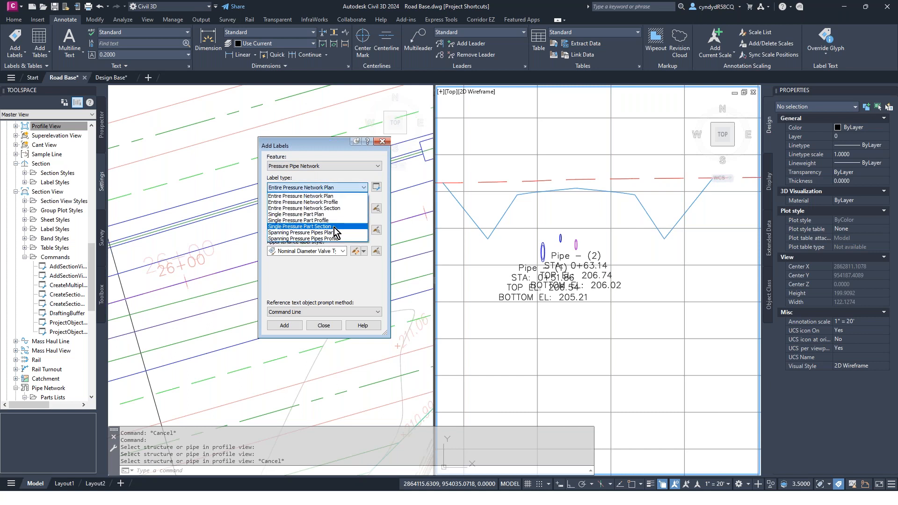
{"action": "left_click", "coordinate": [332, 221]}
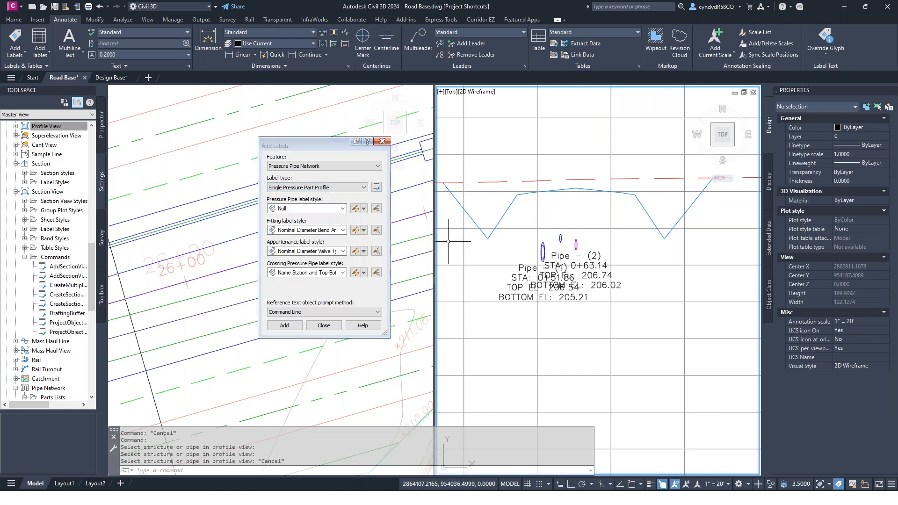
{"action": "left_click", "coordinate": [290, 327]}
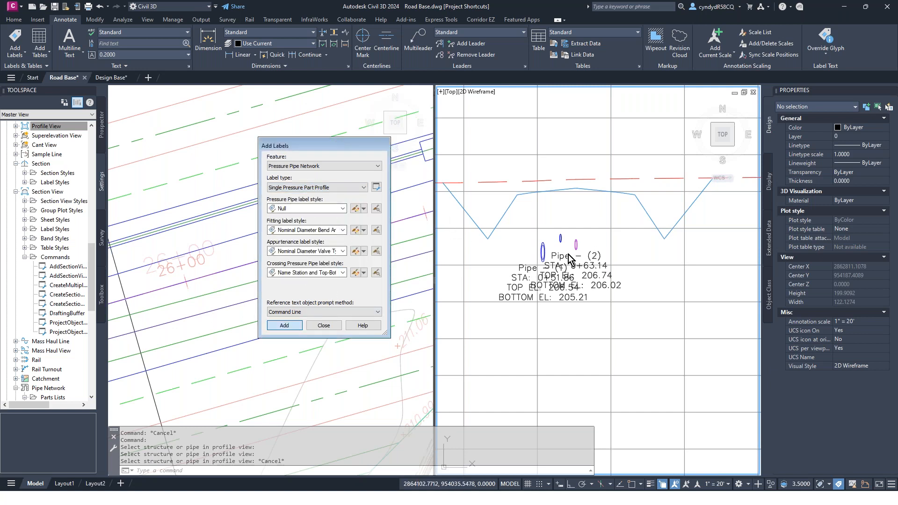
{"action": "left_click", "coordinate": [612, 235]}
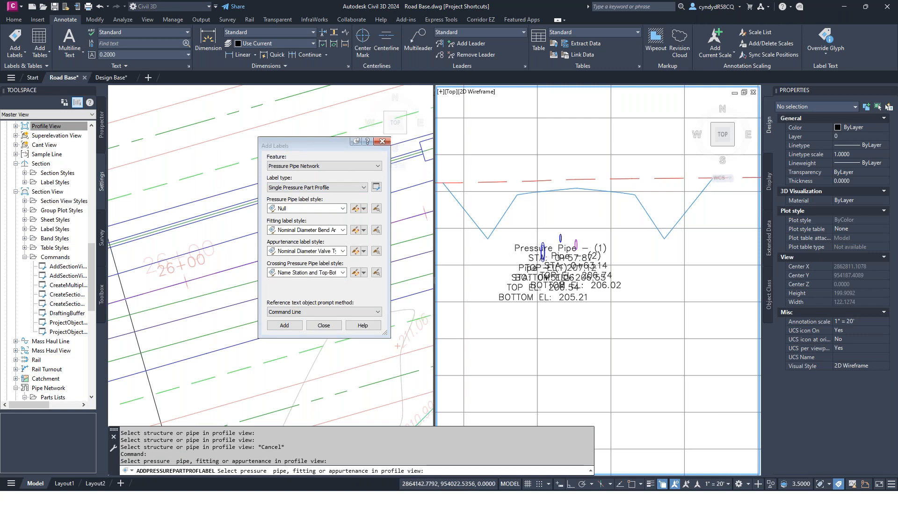
{"action": "key", "text": "Escape"}
Pull the Pipe - (1) label down to the left of the crossings and the Pipe - (2) label down to the right
{"action": "left_click", "coordinate": [551, 258]}
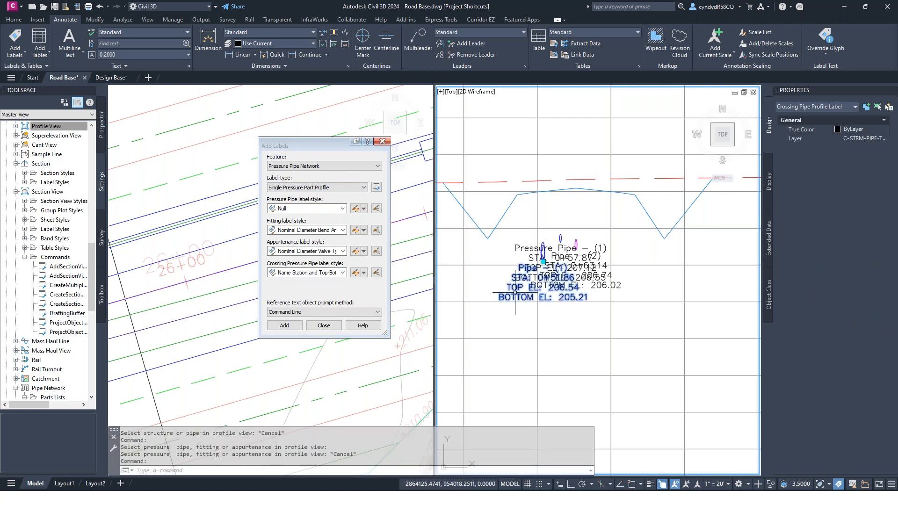
{"action": "left_click", "coordinate": [543, 261]}
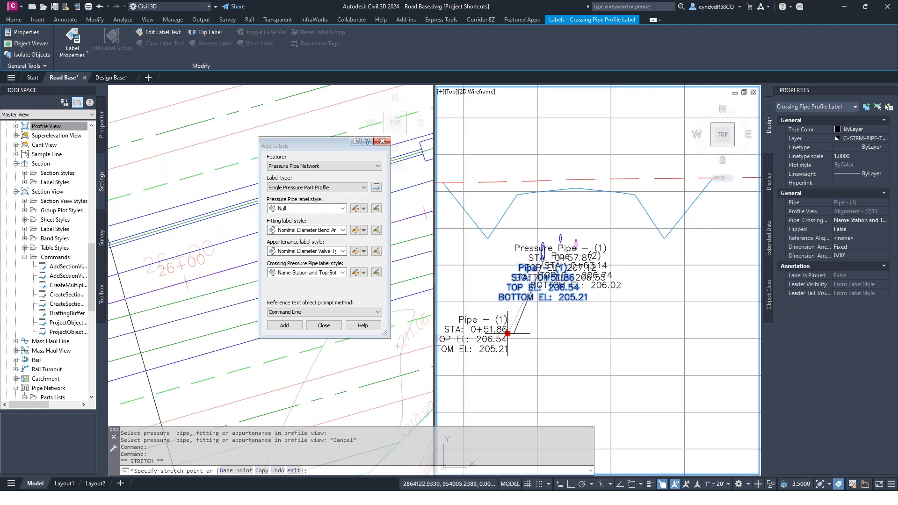
{"action": "left_click", "coordinate": [508, 337]}
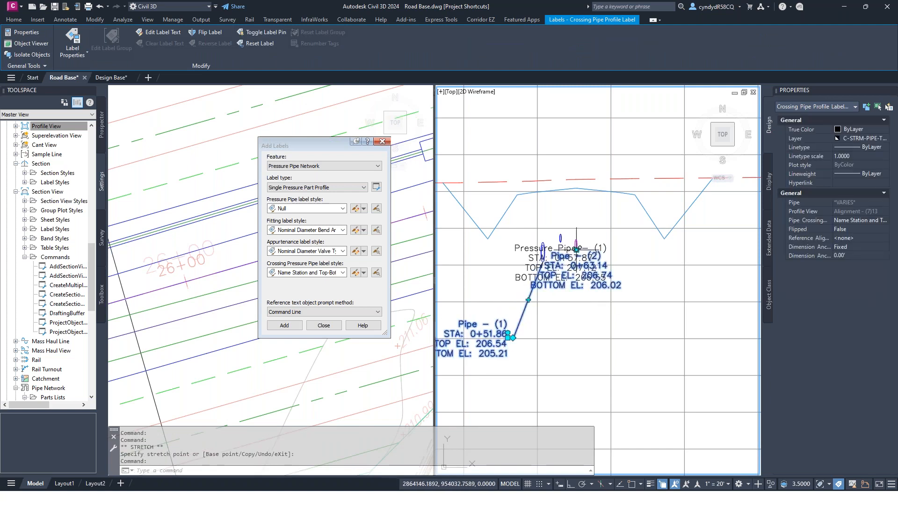
{"action": "left_click", "coordinate": [602, 284]}
{"action": "left_click", "coordinate": [612, 341]}
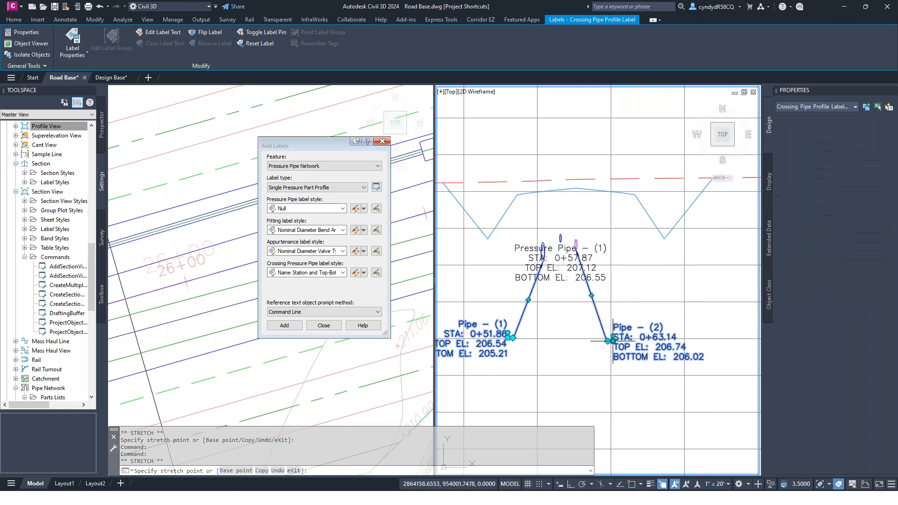
Pull the Pressure Pipe - (1) label down below the other two labels and clear the Add Labels dialog from the drawing
{"action": "left_click", "coordinate": [564, 255]}
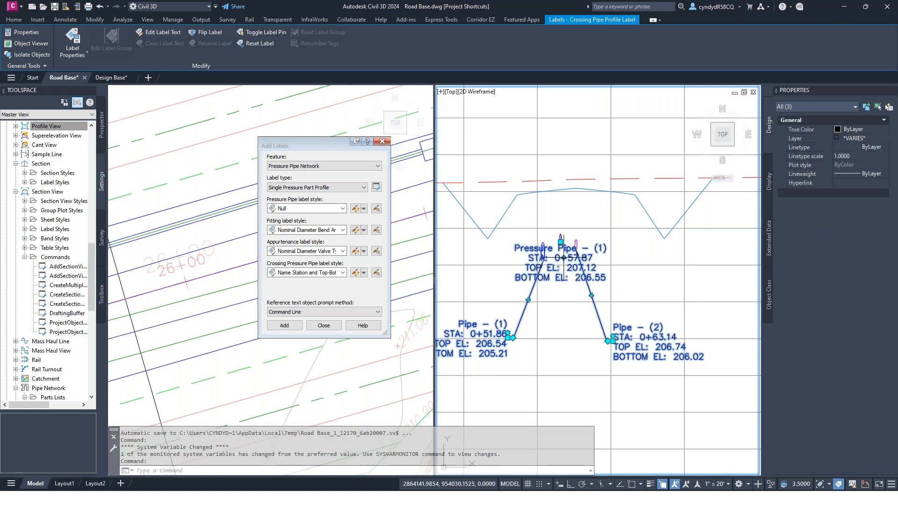
{"action": "left_click", "coordinate": [561, 242]}
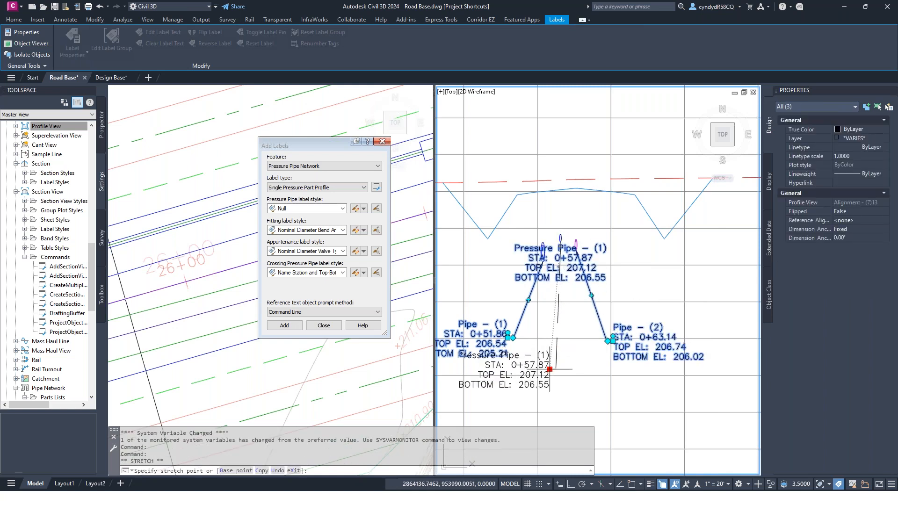
{"action": "left_click", "coordinate": [551, 397]}
{"action": "left_click_drag", "start_coordinate": [330, 146], "coordinate": [0, 167]}
{"action": "middle_click_drag", "start_coordinate": [563, 308], "coordinate": [610, 230]}
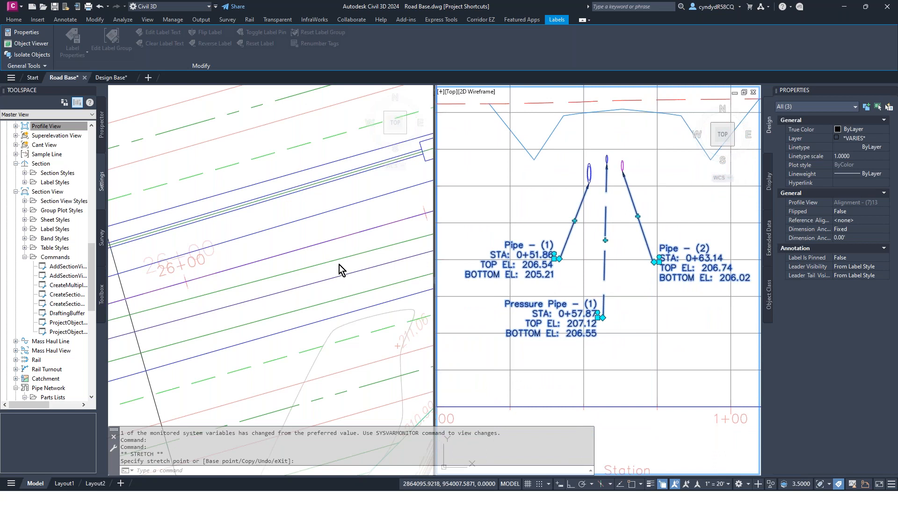
Move the crossing polyline east along the corridor in two stages, up to near the east end of the storm pipe
{"action": "left_click", "coordinate": [338, 265]}
{"action": "scroll", "coordinate": [253, 325], "scroll_direction": "down", "scroll_amount": 2}
{"action": "scroll", "coordinate": [225, 340], "scroll_direction": "down", "scroll_amount": 2}
{"action": "middle_click_drag", "start_coordinate": [221, 342], "coordinate": [279, 226]}
{"action": "left_click", "coordinate": [289, 316]}
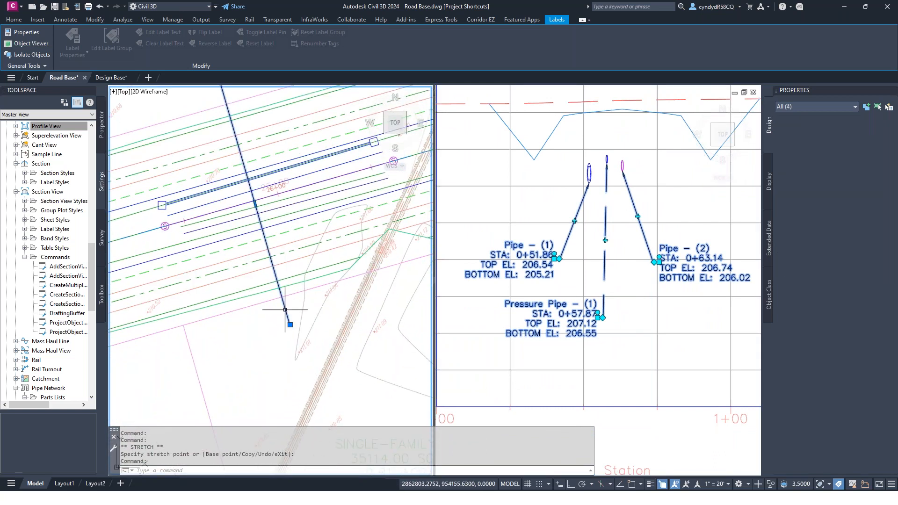
{"action": "left_click", "coordinate": [255, 204]}
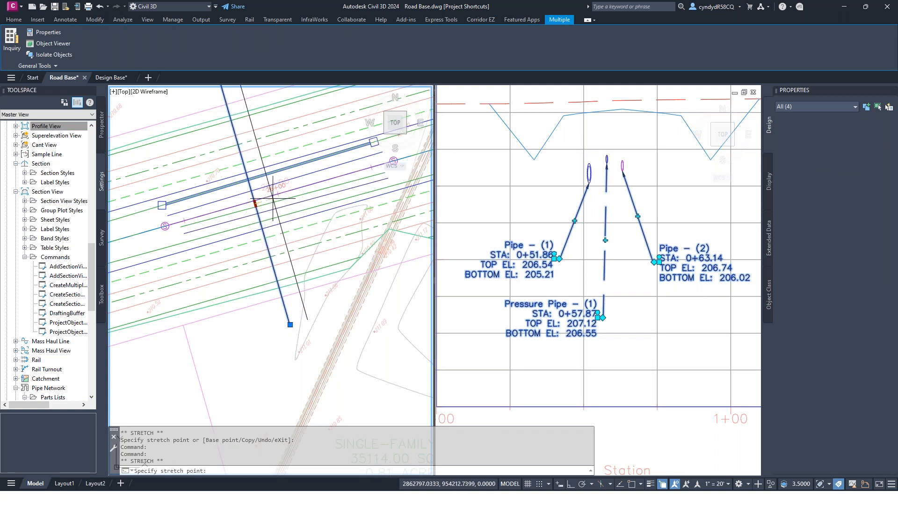
{"action": "left_click", "coordinate": [341, 182]}
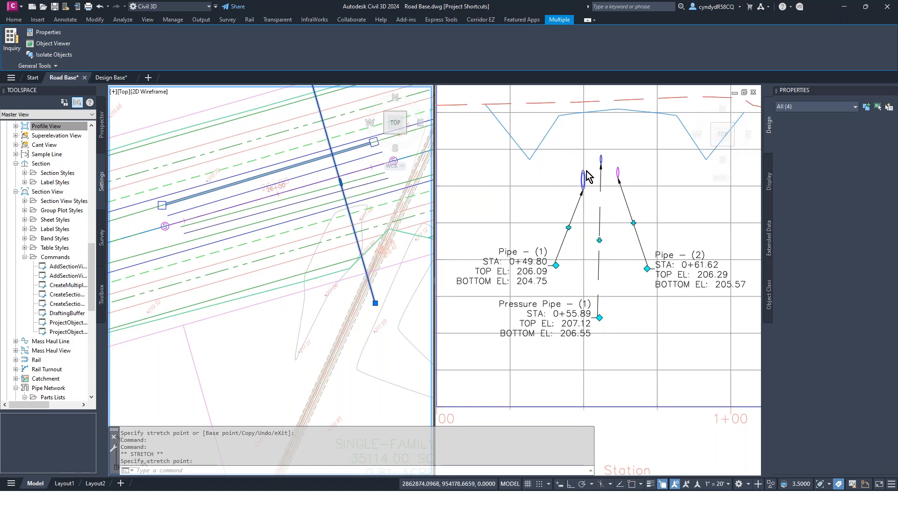
{"action": "left_click", "coordinate": [340, 182]}
{"action": "left_click", "coordinate": [359, 179]}
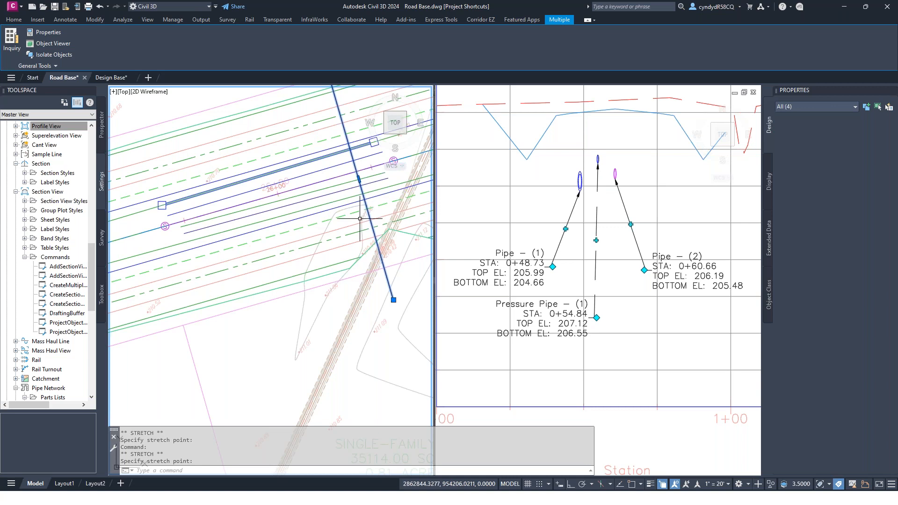
Move the crossing polyline back west along the corridor to just west of the 26+00 station label and clear the selection
{"action": "scroll", "coordinate": [359, 218], "scroll_direction": "down", "scroll_amount": 4}
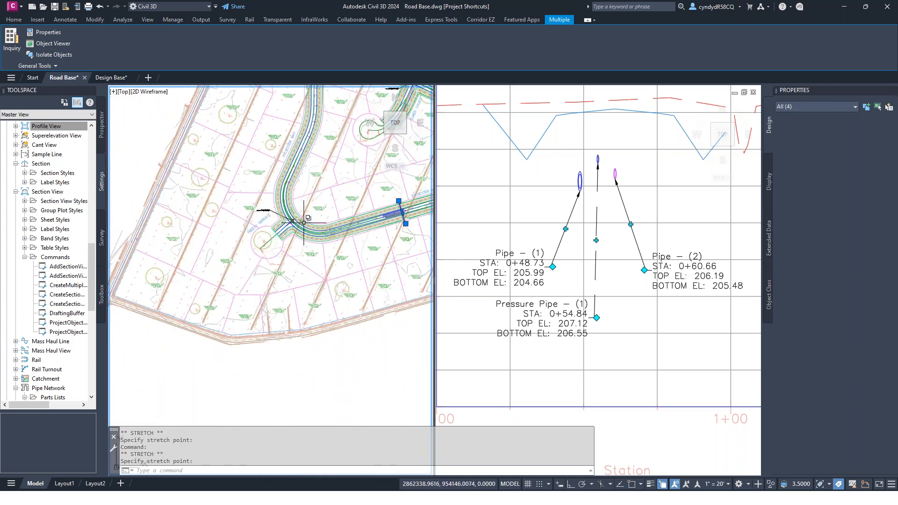
{"action": "scroll", "coordinate": [415, 219], "scroll_direction": "up", "scroll_amount": 6}
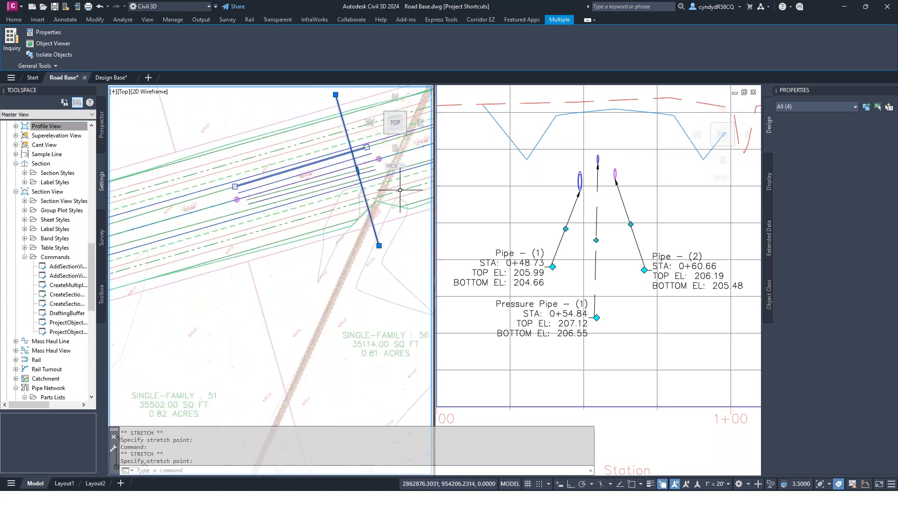
{"action": "left_click", "coordinate": [358, 170]}
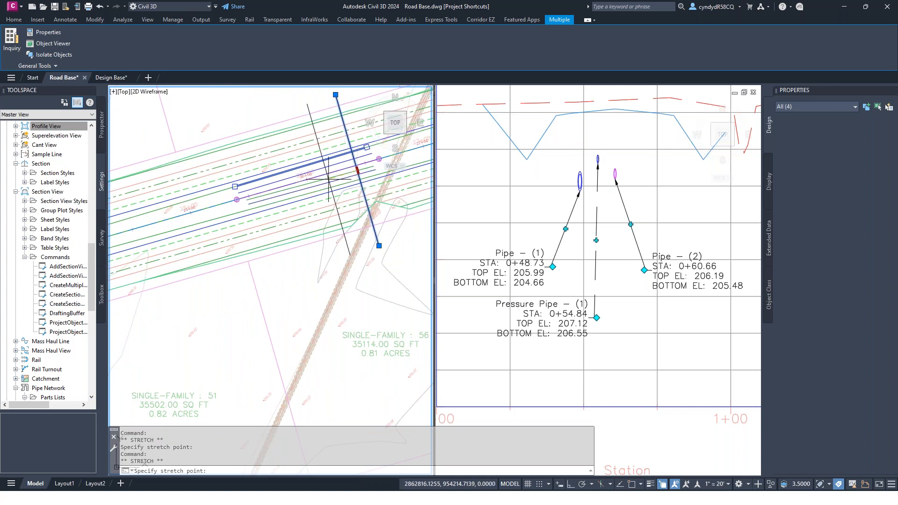
{"action": "left_click", "coordinate": [280, 191]}
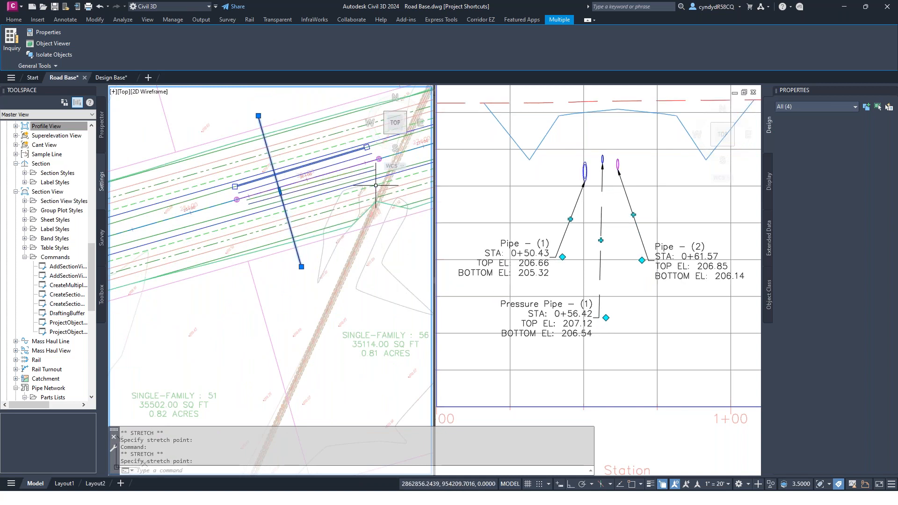
{"action": "scroll", "coordinate": [320, 186], "scroll_direction": "up", "scroll_amount": 4}
{"action": "key", "text": "Escape"}
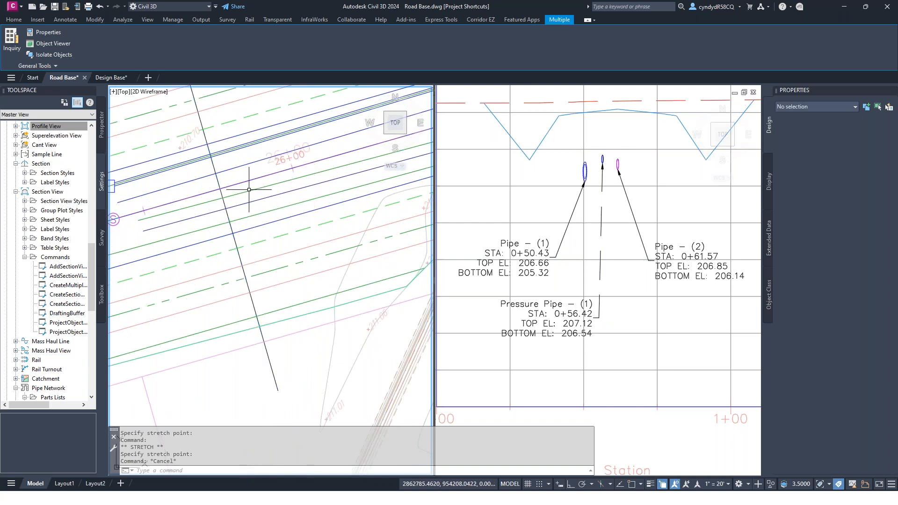
Inspect the properties of the two parallel feature lines crossed by the polyline just south of the 26+00 station label
{"action": "left_click", "coordinate": [248, 191]}
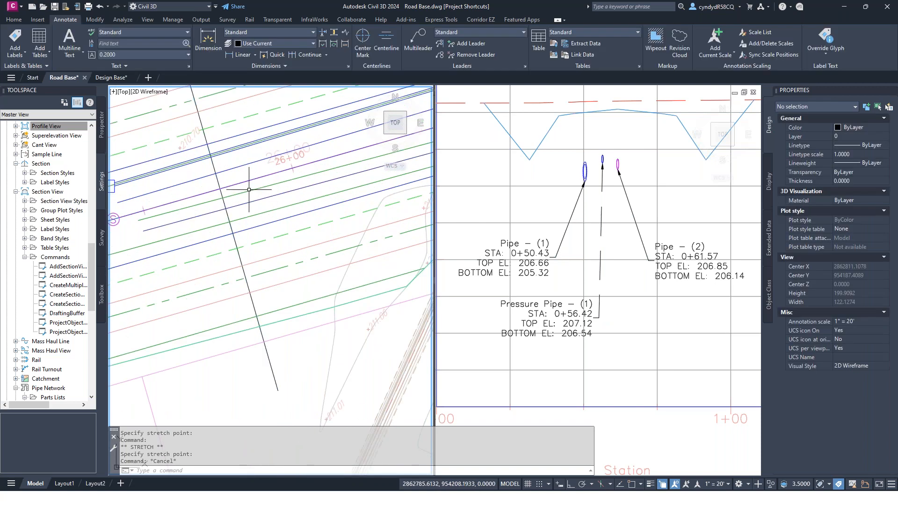
{"action": "left_click", "coordinate": [280, 194]}
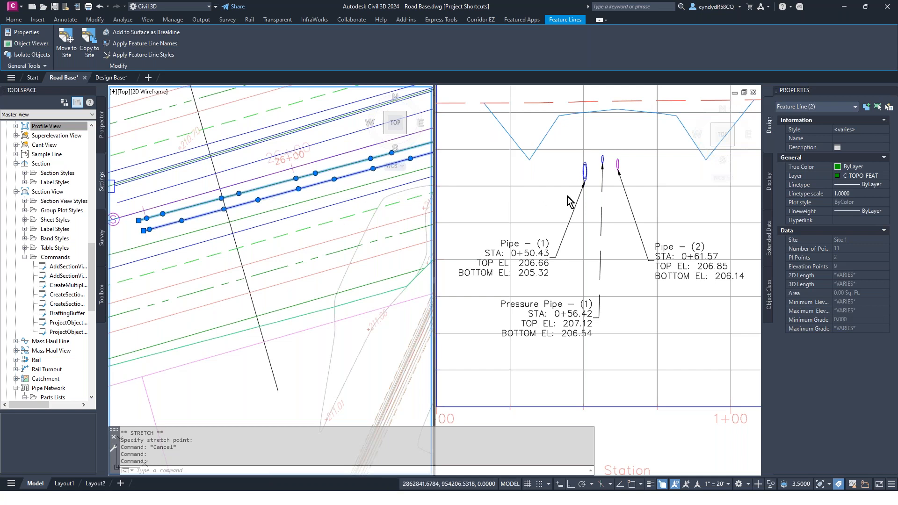
{"action": "left_click", "coordinate": [639, 188]}
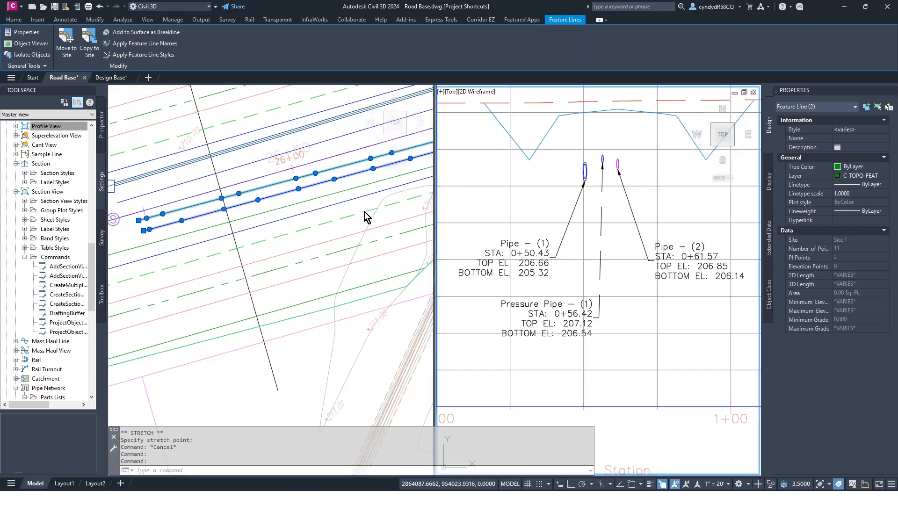
{"action": "key", "text": "Escape"}
{"action": "left_click", "coordinate": [324, 182]}
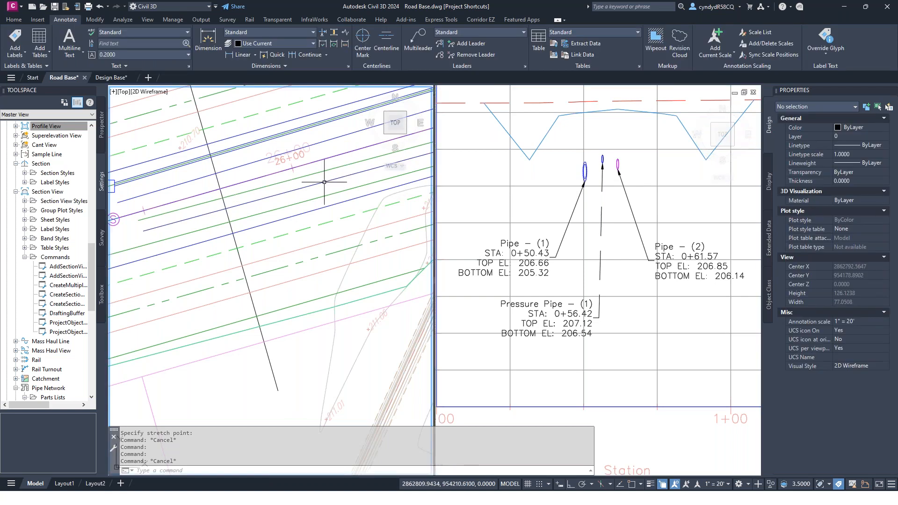
{"action": "left_click", "coordinate": [324, 182]}
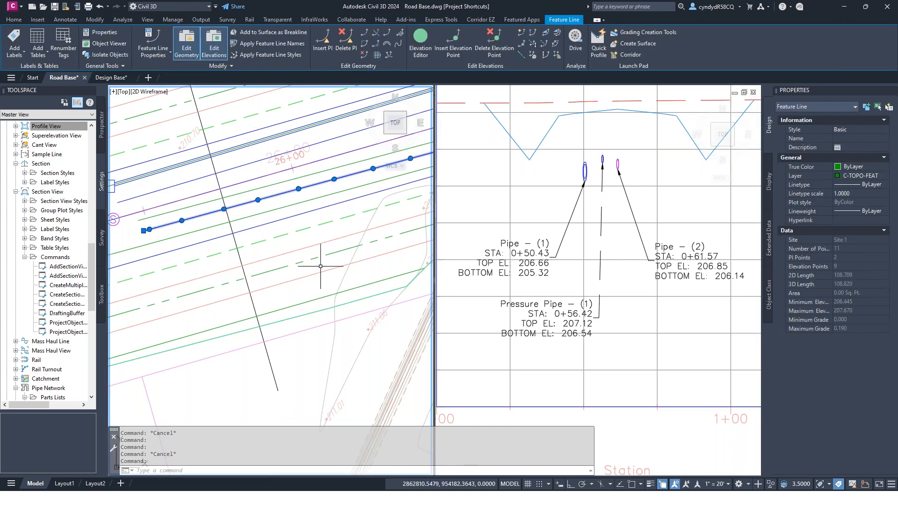
{"action": "key", "text": "Escape"}
Project the southern of the two feature lines into the Alignment - (7)13 profile view with the Basic style and object elevations
{"action": "left_click", "coordinate": [566, 188]}
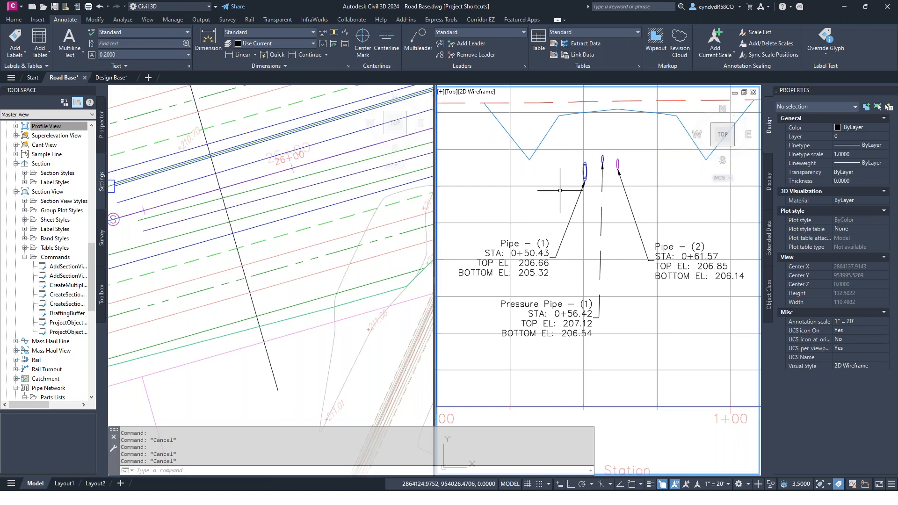
{"action": "left_click", "coordinate": [559, 186]}
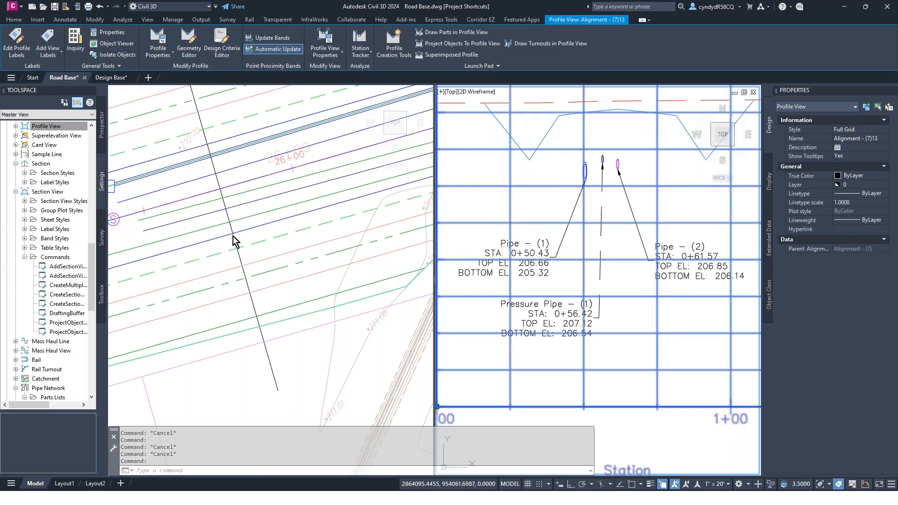
{"action": "left_click", "coordinate": [442, 44]}
{"action": "left_click", "coordinate": [276, 195]}
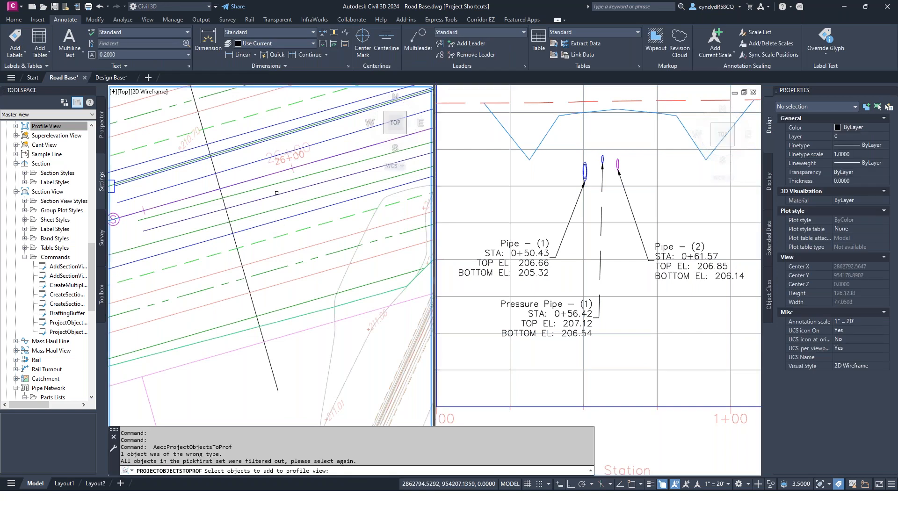
{"action": "left_click", "coordinate": [278, 197]}
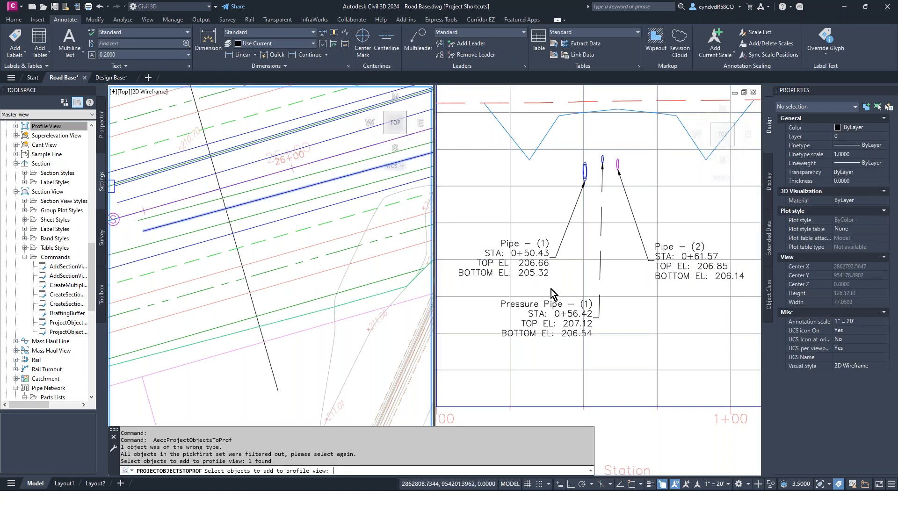
{"action": "key", "text": "Return"}
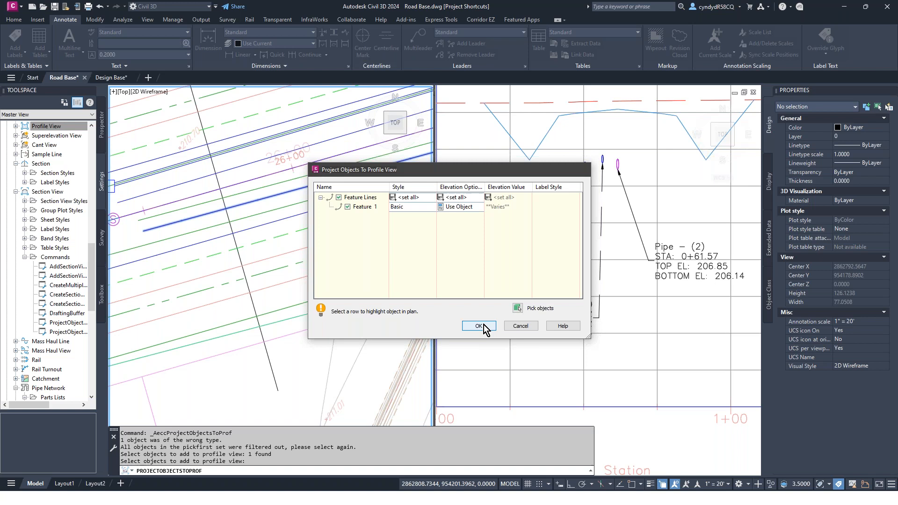
{"action": "left_click", "coordinate": [479, 326]}
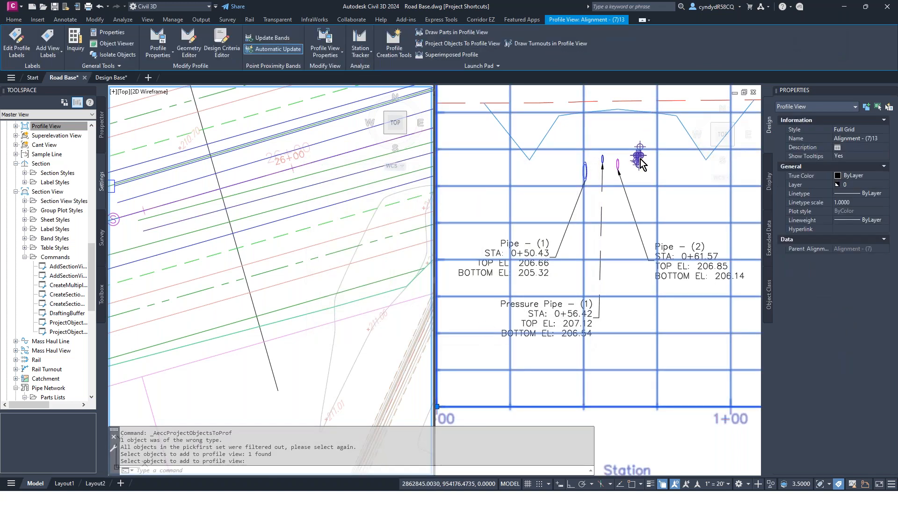
Delete the projected feature line's cluster of point markers beside the pipe crossings in the profile view
{"action": "scroll", "coordinate": [646, 141], "scroll_direction": "up", "scroll_amount": 5}
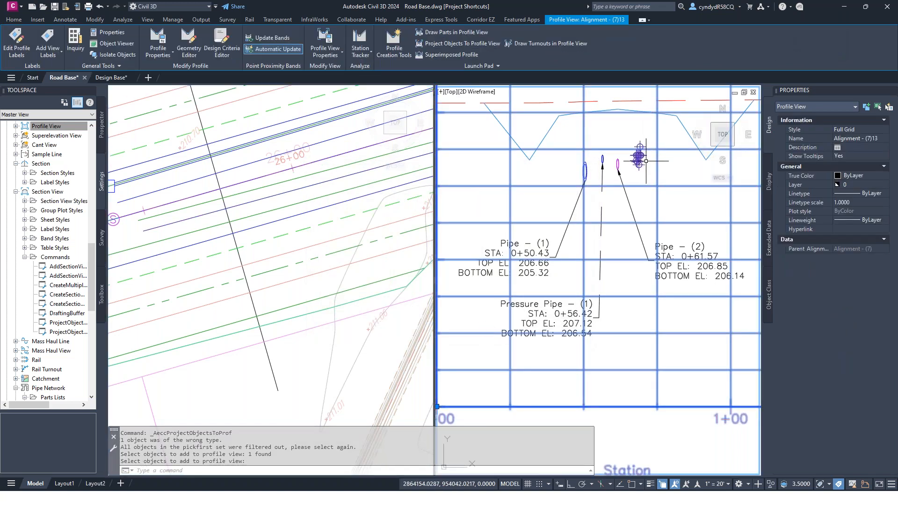
{"action": "scroll", "coordinate": [623, 139], "scroll_direction": "down", "scroll_amount": 4}
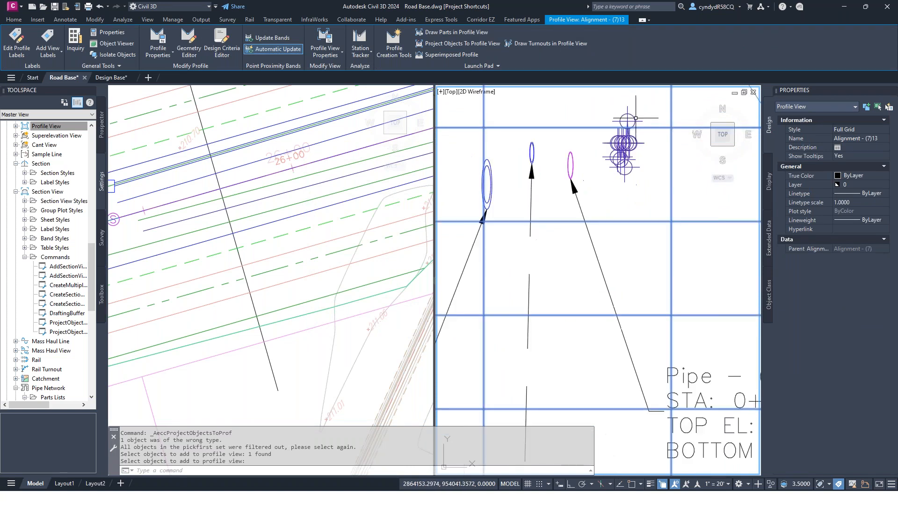
{"action": "key", "text": "Escape"}
{"action": "key", "text": "Escape"}
{"action": "key", "text": "Escape"}
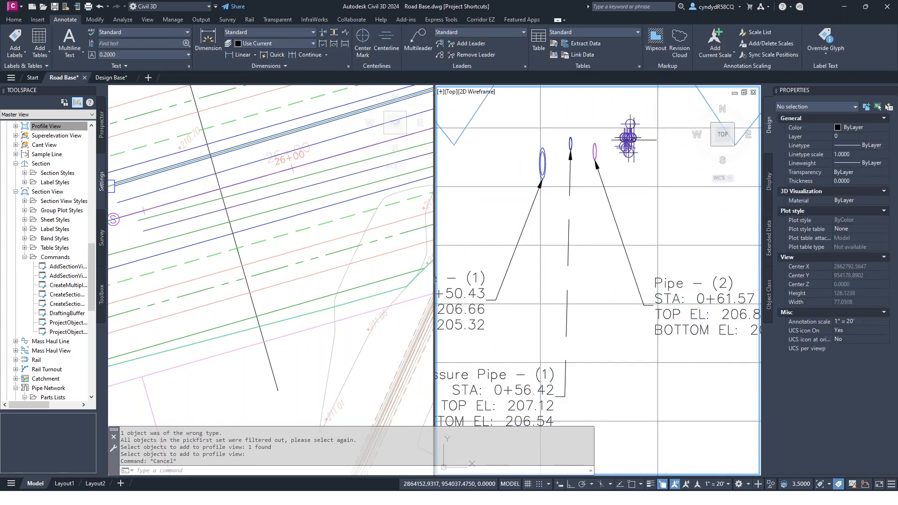
{"action": "left_click", "coordinate": [632, 150]}
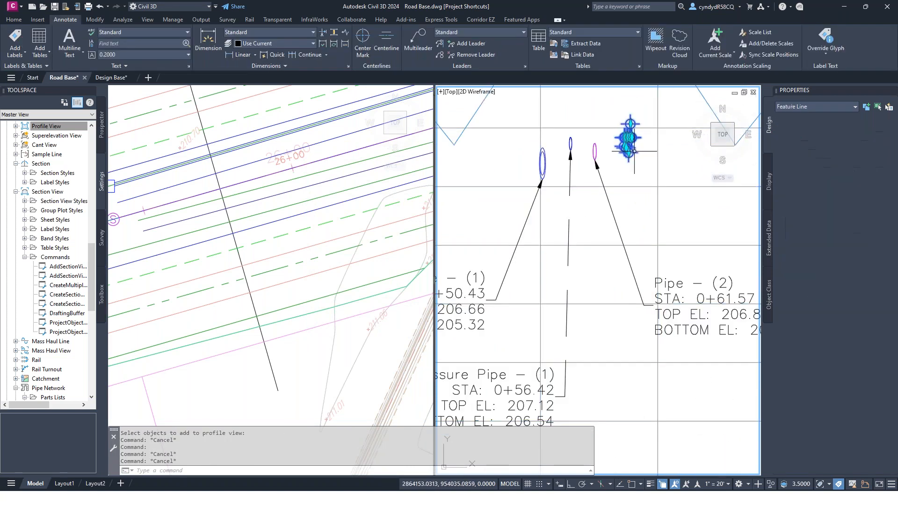
{"action": "key", "text": "Delete"}
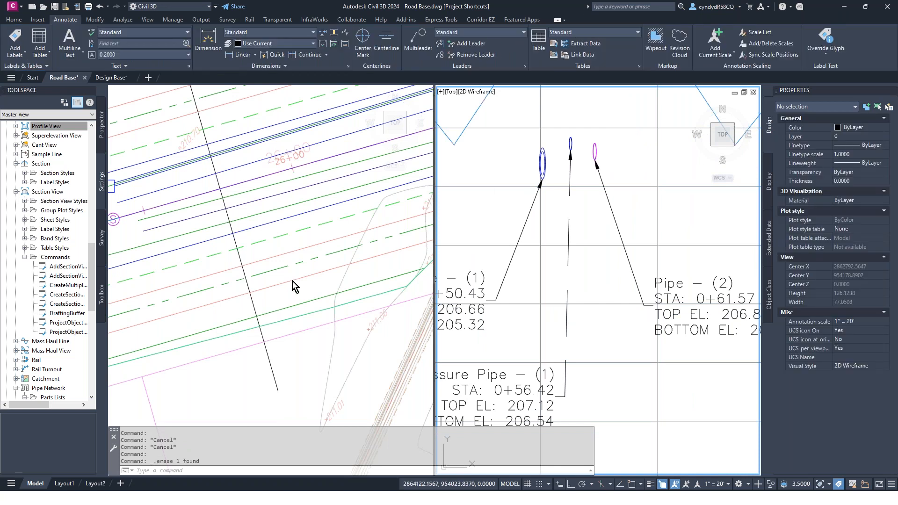
Send the crossing polyline to the back of the display order so the utility lines draw over it
{"action": "left_click", "coordinate": [266, 211]}
{"action": "middle_click_drag", "start_coordinate": [222, 223], "coordinate": [256, 226]}
{"action": "scroll", "coordinate": [261, 206], "scroll_direction": "up", "scroll_amount": 4}
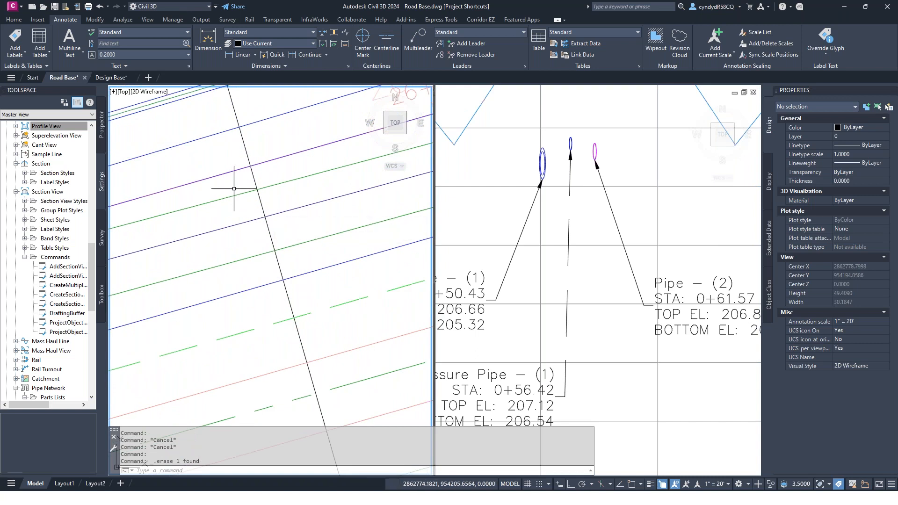
{"action": "key", "text": "Escape"}
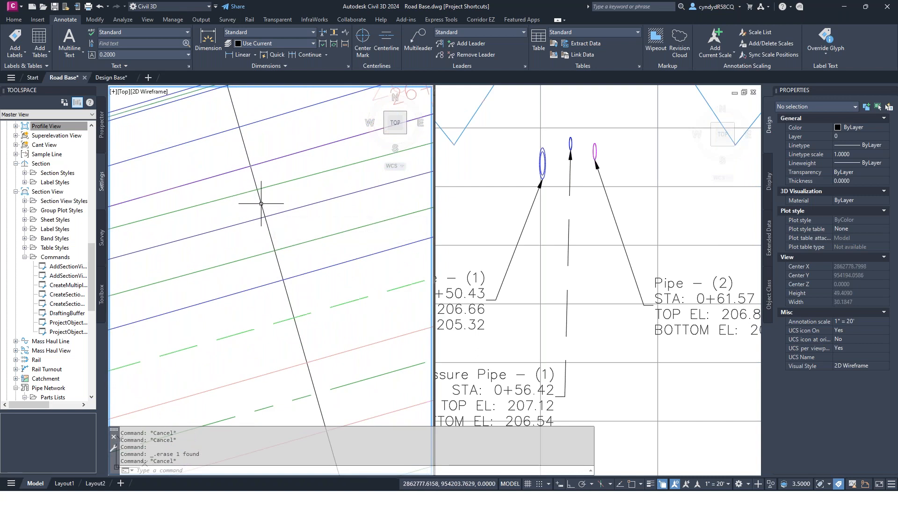
{"action": "left_click", "coordinate": [261, 203]}
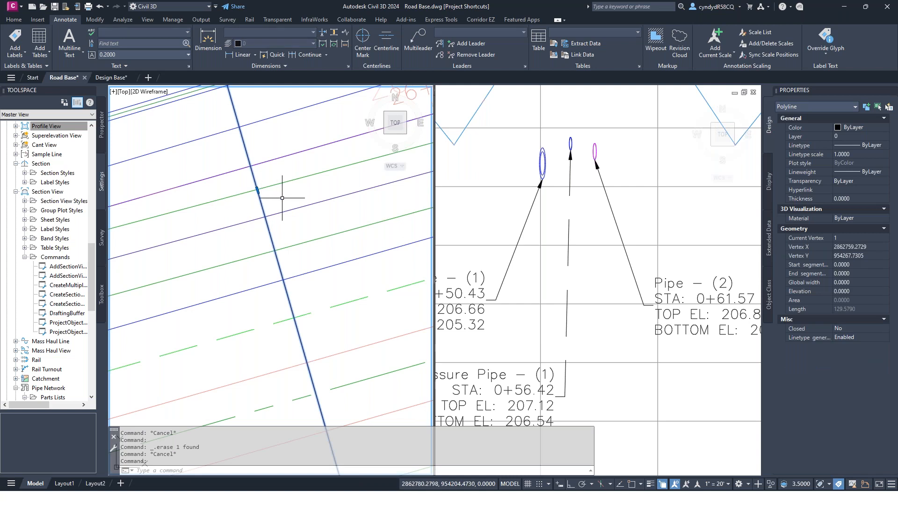
{"action": "right_click", "coordinate": [283, 199]}
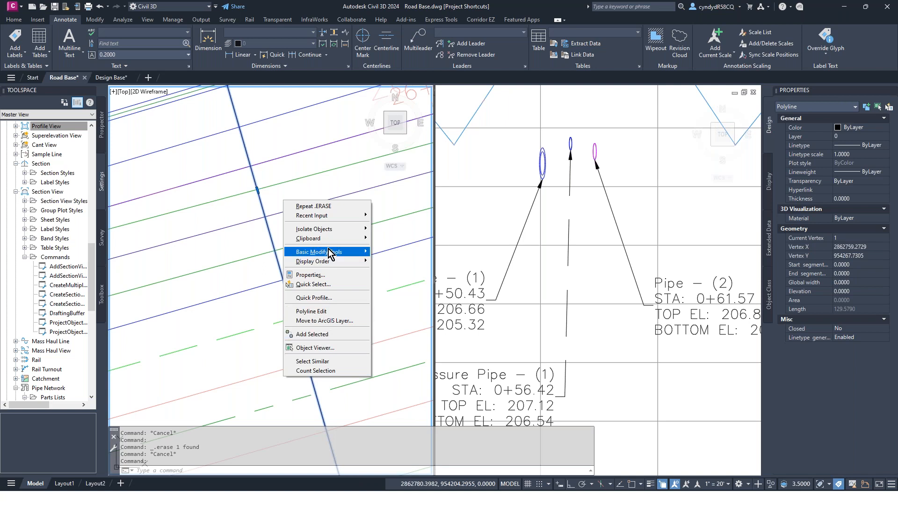
{"action": "mouse_move", "coordinate": [332, 260]}
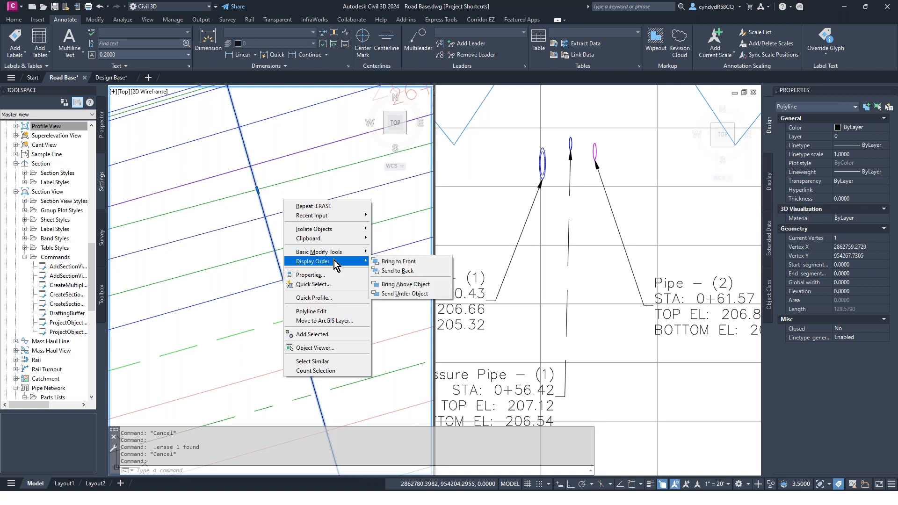
{"action": "left_click", "coordinate": [424, 271]}
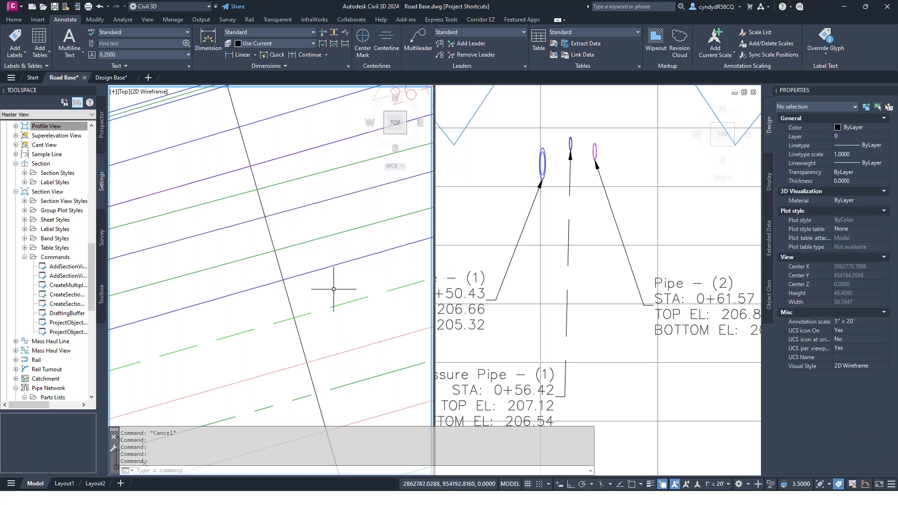
Place a point at the apparent intersection of the crossing polyline and the southern of the two feature lines
{"action": "type", "text": "point"}
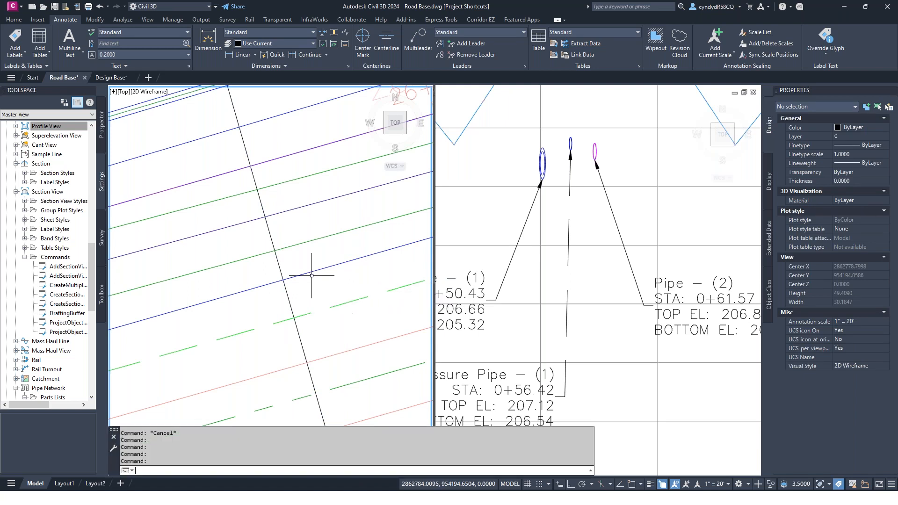
{"action": "key", "text": "Return"}
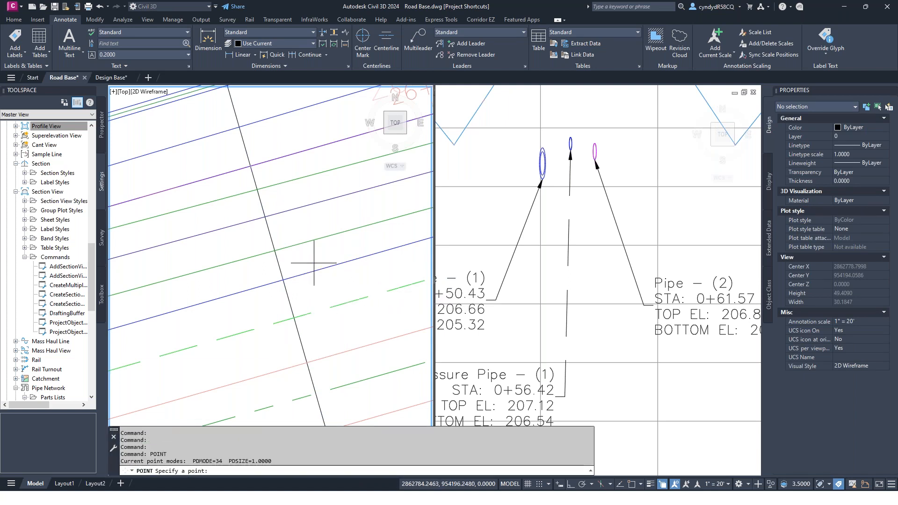
{"action": "scroll", "coordinate": [314, 263], "scroll_direction": "down", "scroll_amount": 4}
{"action": "scroll", "coordinate": [281, 253], "scroll_direction": "up", "scroll_amount": 4}
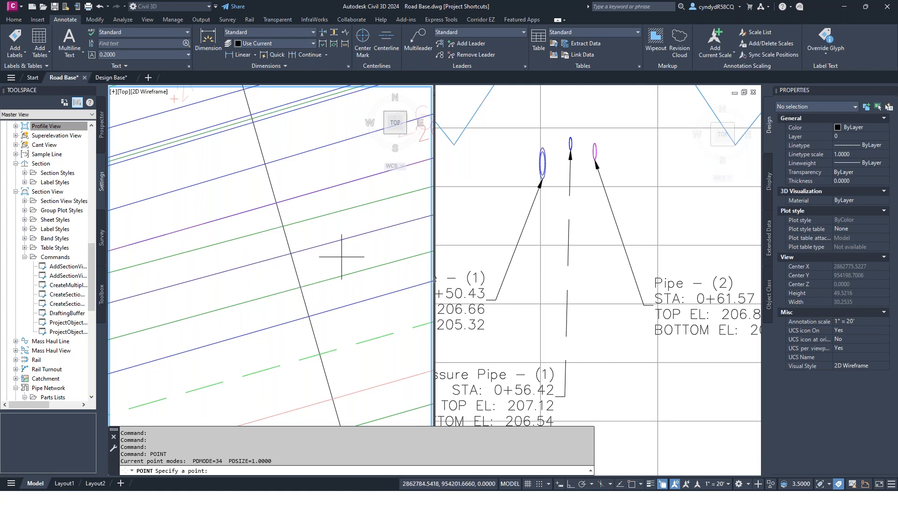
{"action": "mouse_move", "coordinate": [341, 256]}
{"action": "key", "text": "Return"}
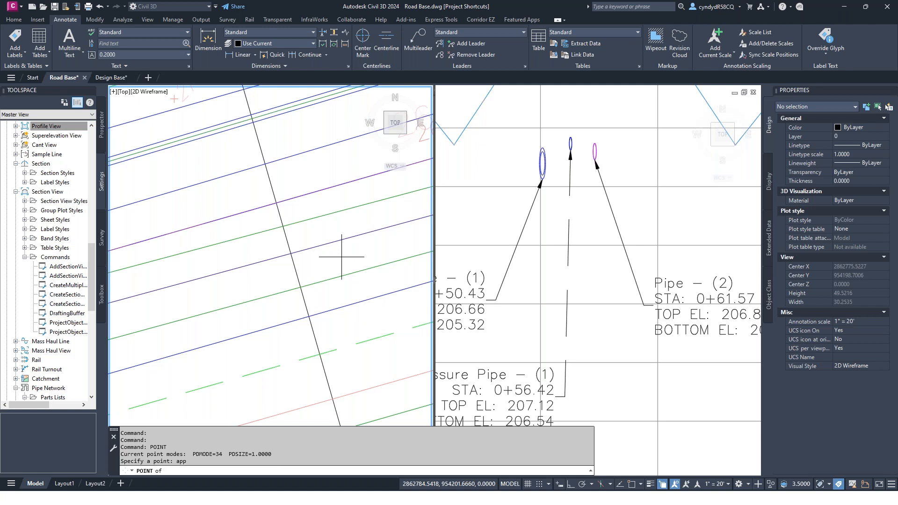
{"action": "left_click", "coordinate": [291, 253]}
{"action": "type", "text": "app"}
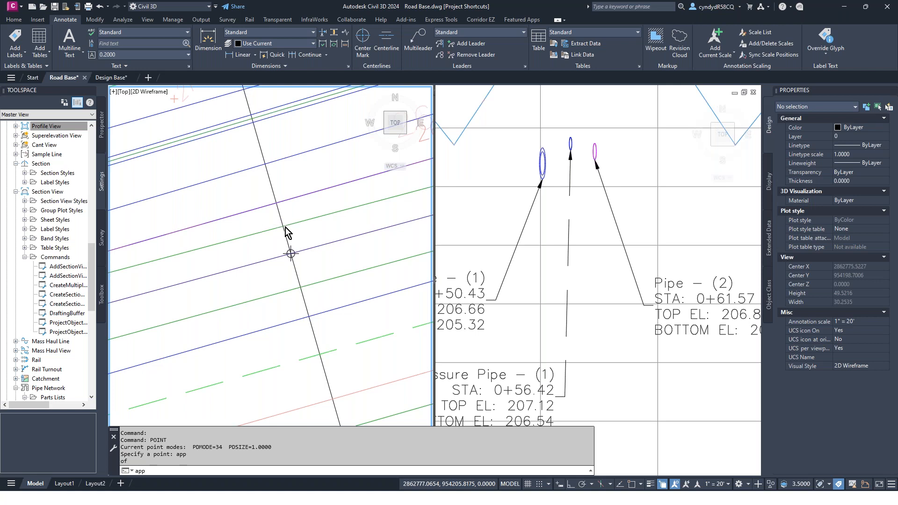
{"action": "key", "text": "Return"}
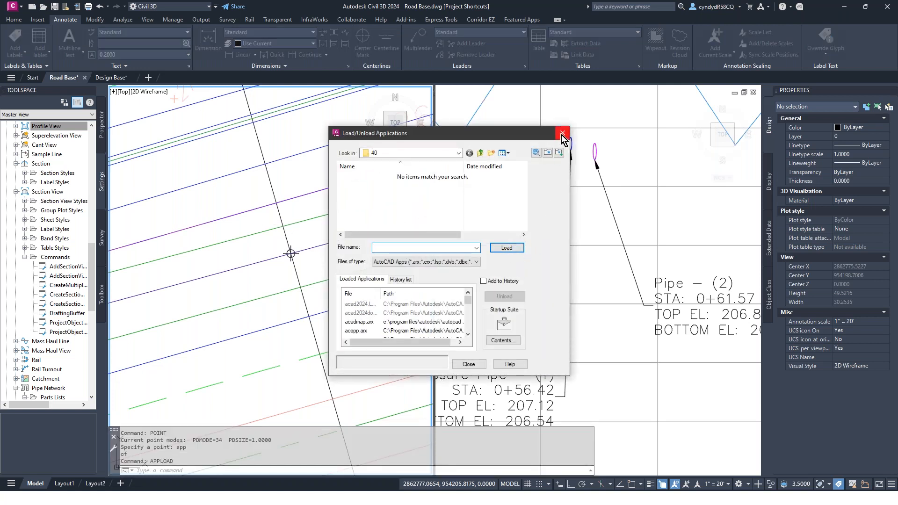
{"action": "left_click", "coordinate": [562, 134]}
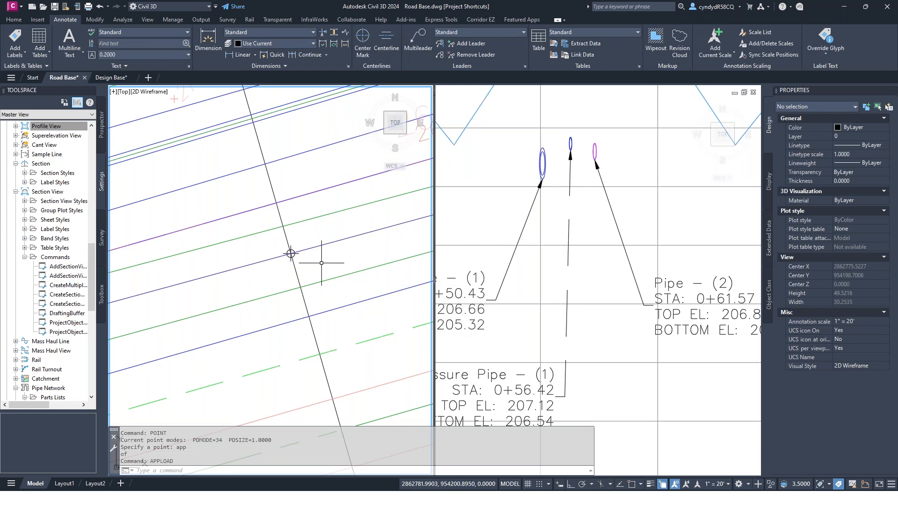
Place a second point at the apparent intersection of the crossing polyline and the northern feature line and end the Point command
{"action": "type", "text": "point"}
{"action": "key", "text": "Return"}
{"action": "type", "text": "app"}
{"action": "key", "text": "Return"}
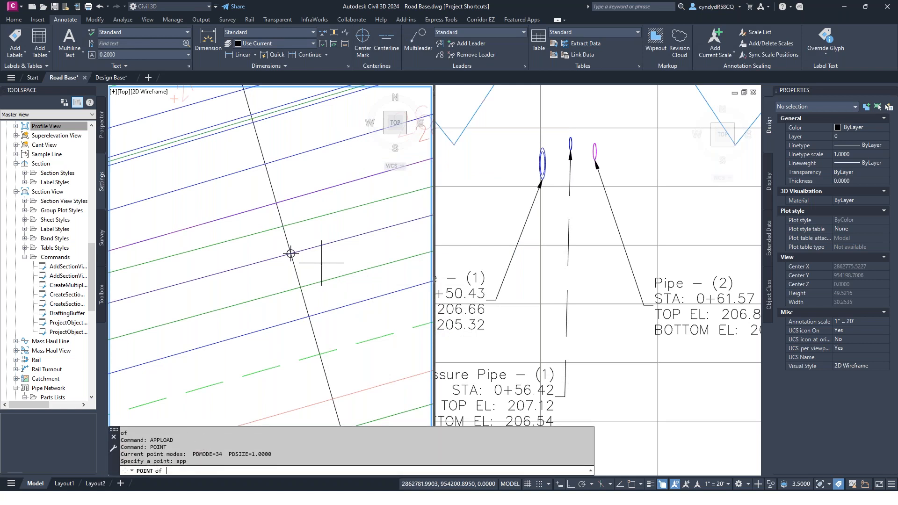
{"action": "left_click", "coordinate": [283, 226]}
{"action": "key", "text": "Escape"}
{"action": "key", "text": "Escape"}
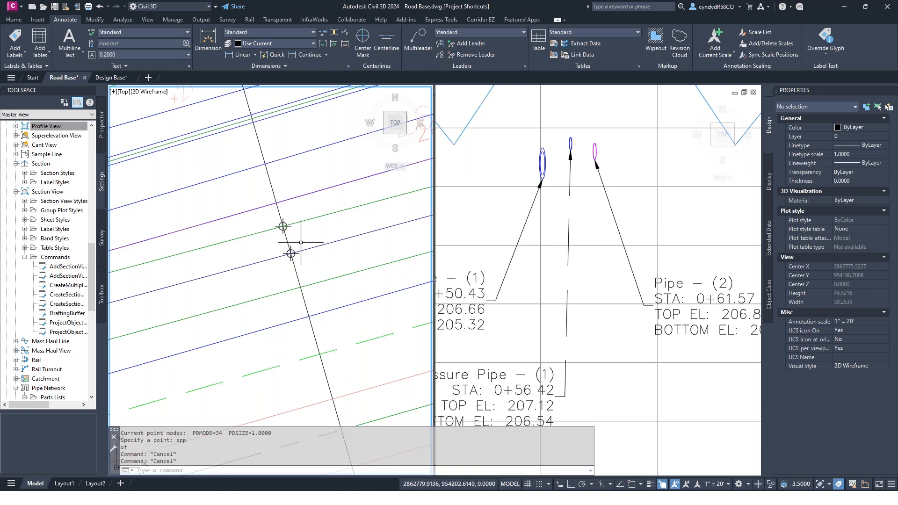
Check the position properties of the two new points on the crossing polyline and clear the selection
{"action": "scroll", "coordinate": [300, 256], "scroll_direction": "up", "scroll_amount": 2}
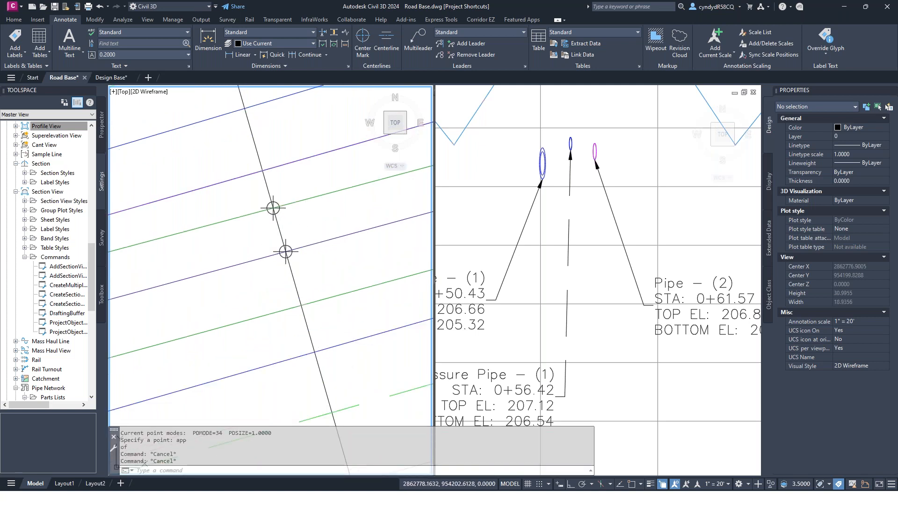
{"action": "left_click", "coordinate": [285, 251]}
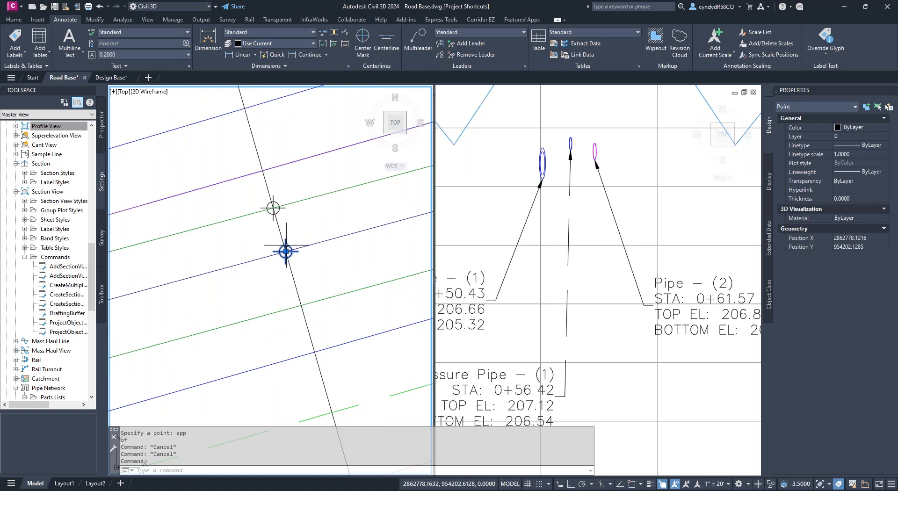
{"action": "left_click", "coordinate": [273, 208]}
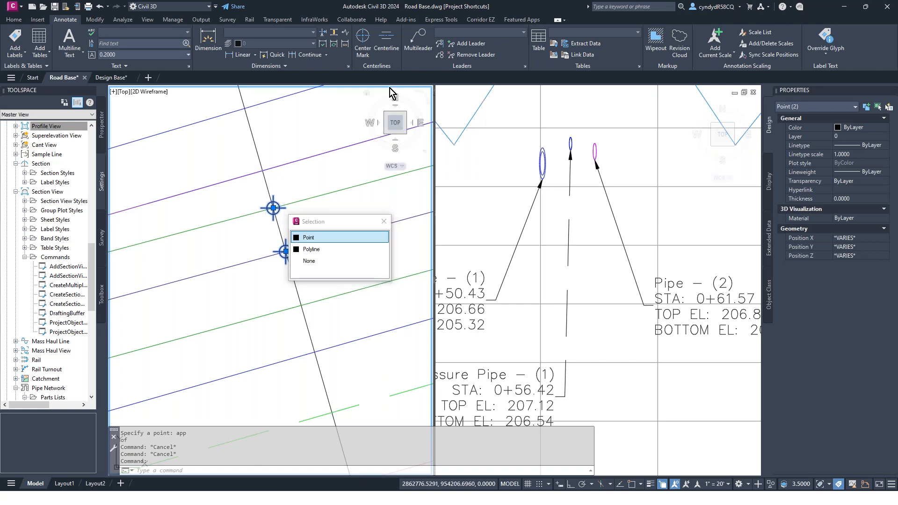
{"action": "left_click", "coordinate": [464, 215]}
{"action": "key", "text": "Escape"}
{"action": "key", "text": "Escape"}
Project the two crossing points into the Alignment - (7) profile view and clear the selection
{"action": "left_click", "coordinate": [507, 186]}
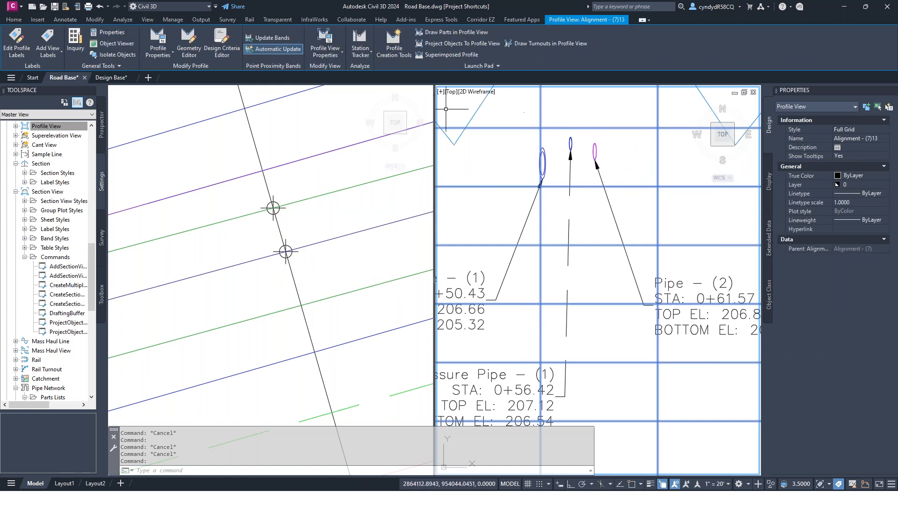
{"action": "key", "text": "Escape"}
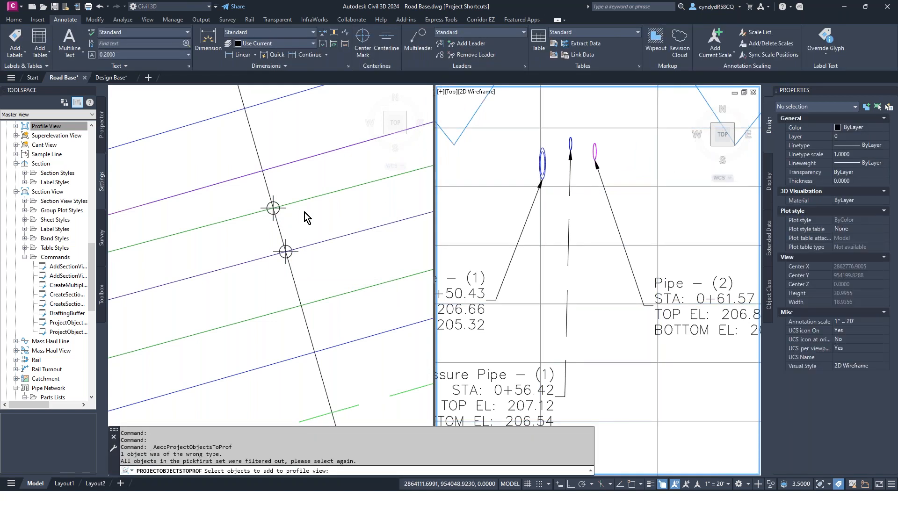
{"action": "left_click", "coordinate": [299, 263]}
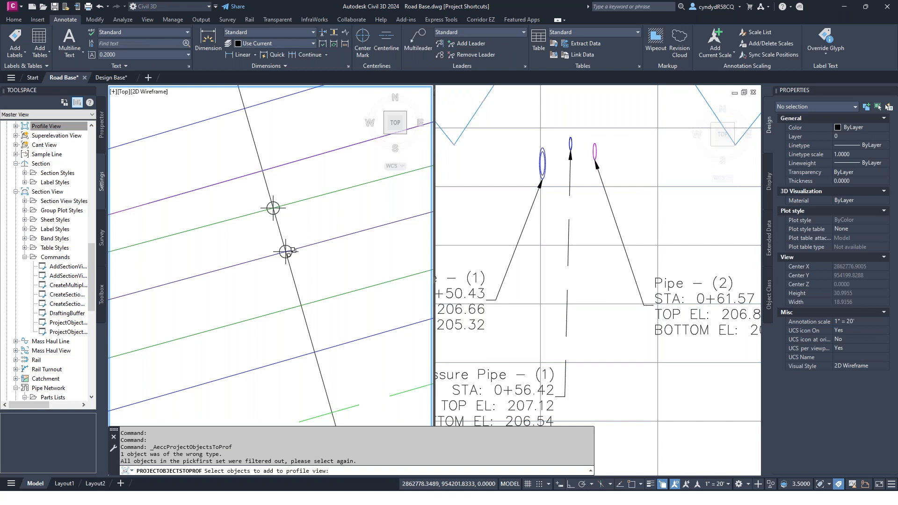
{"action": "left_click", "coordinate": [290, 255]}
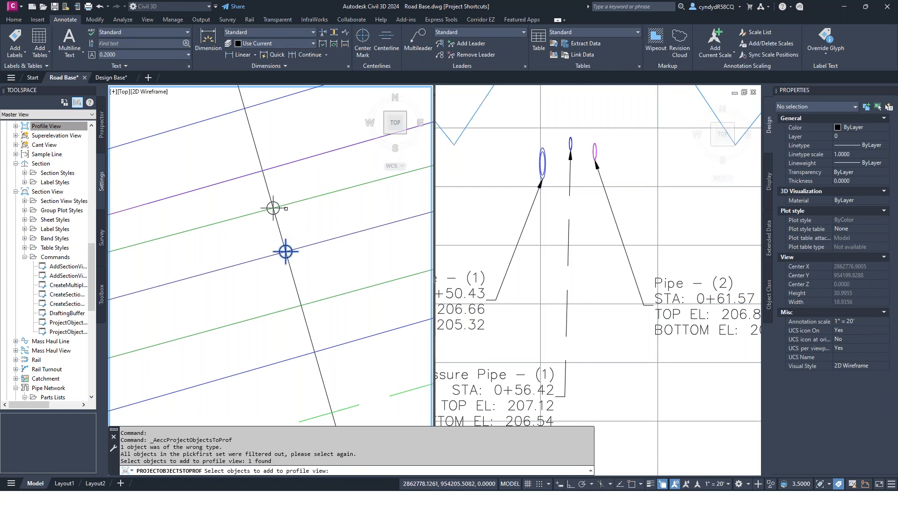
{"action": "left_click", "coordinate": [286, 208]}
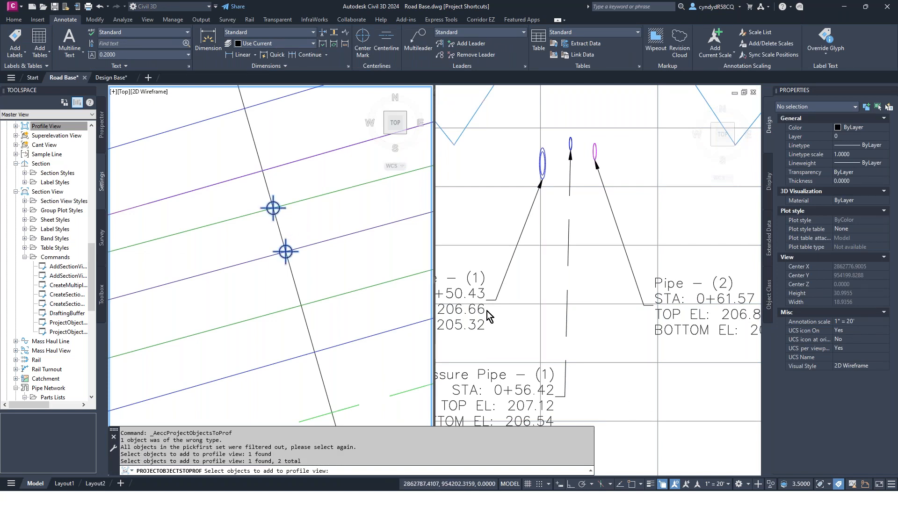
{"action": "key", "text": "Return"}
{"action": "left_click", "coordinate": [479, 326]}
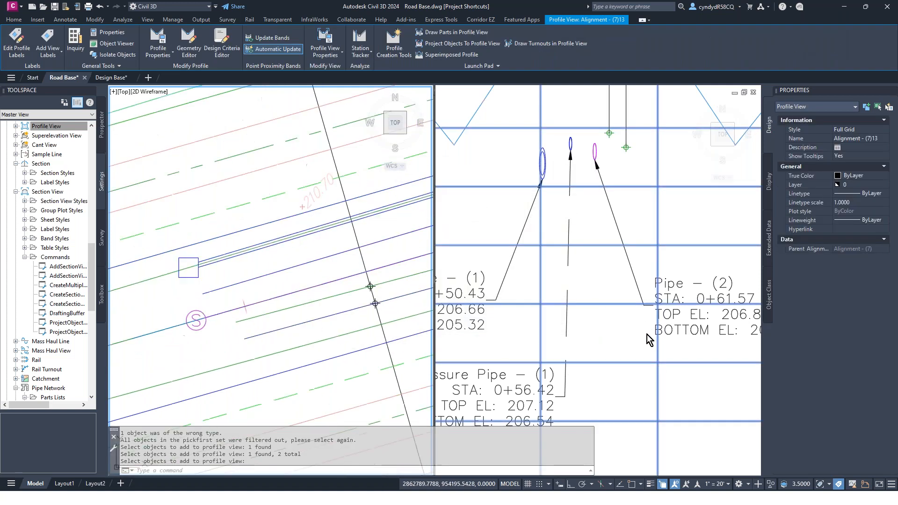
{"action": "left_click", "coordinate": [620, 170]}
{"action": "scroll", "coordinate": [620, 170], "scroll_direction": "down", "scroll_amount": 5}
{"action": "scroll", "coordinate": [672, 173], "scroll_direction": "up", "scroll_amount": 4}
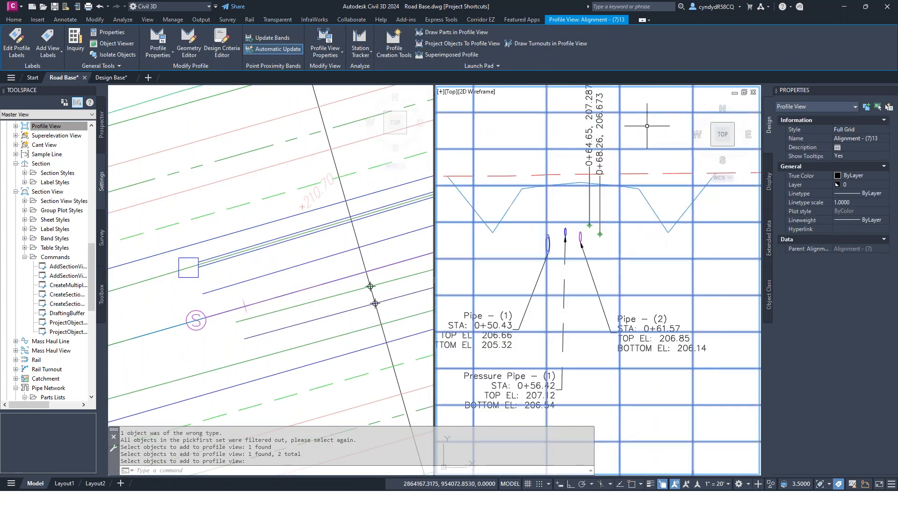
{"action": "key", "text": "Escape"}
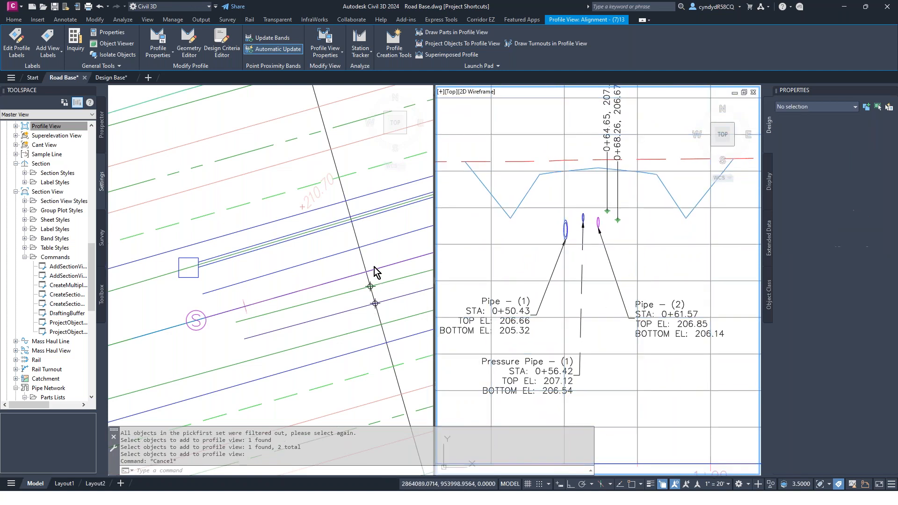
Move the crossing polyline west by its midpoint grip to another spot on the northern feature line
{"action": "left_click", "coordinate": [369, 259]}
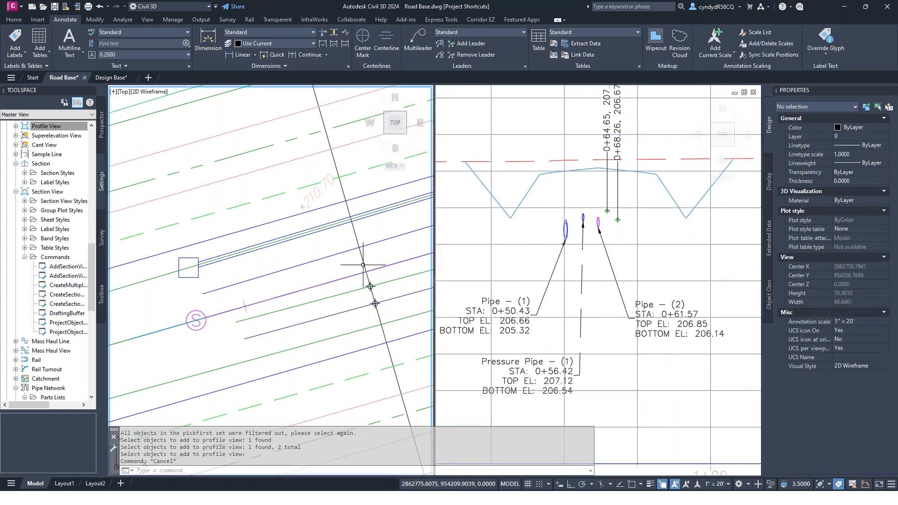
{"action": "left_click", "coordinate": [364, 263]}
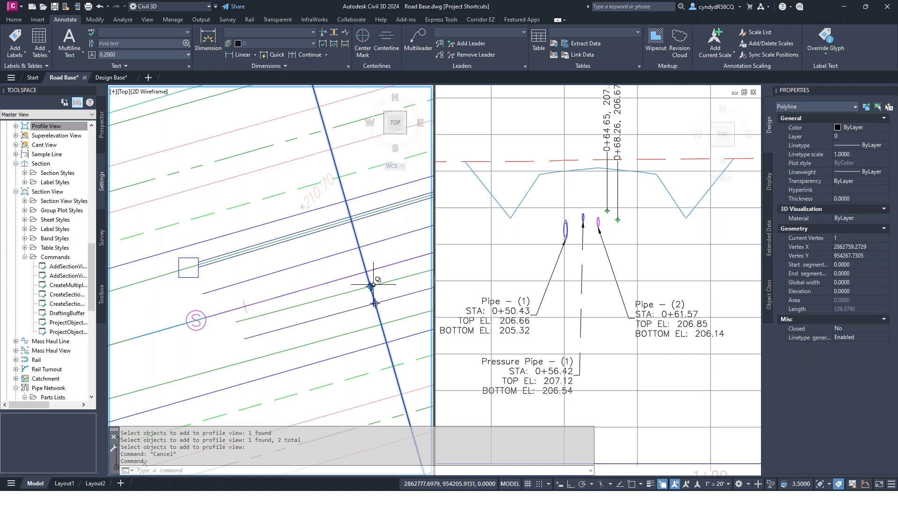
{"action": "middle_click_drag", "start_coordinate": [396, 344], "coordinate": [367, 300]}
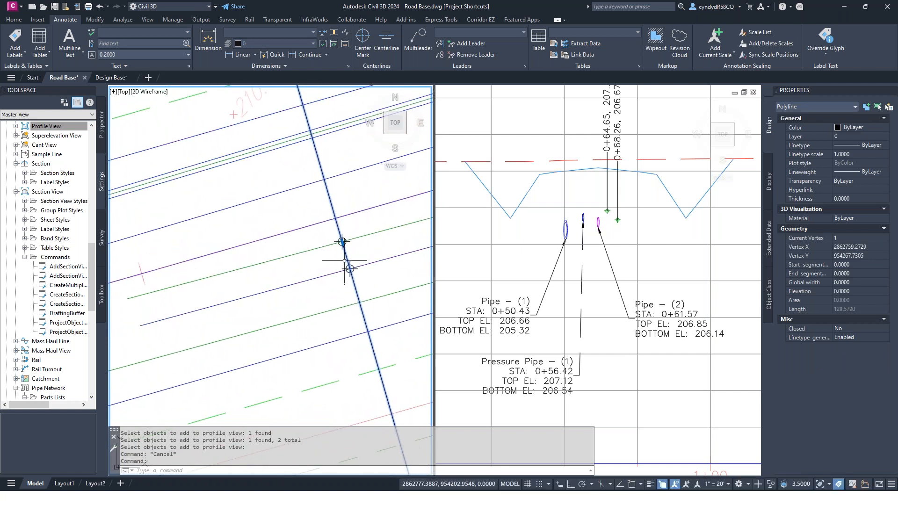
{"action": "left_click", "coordinate": [342, 242]}
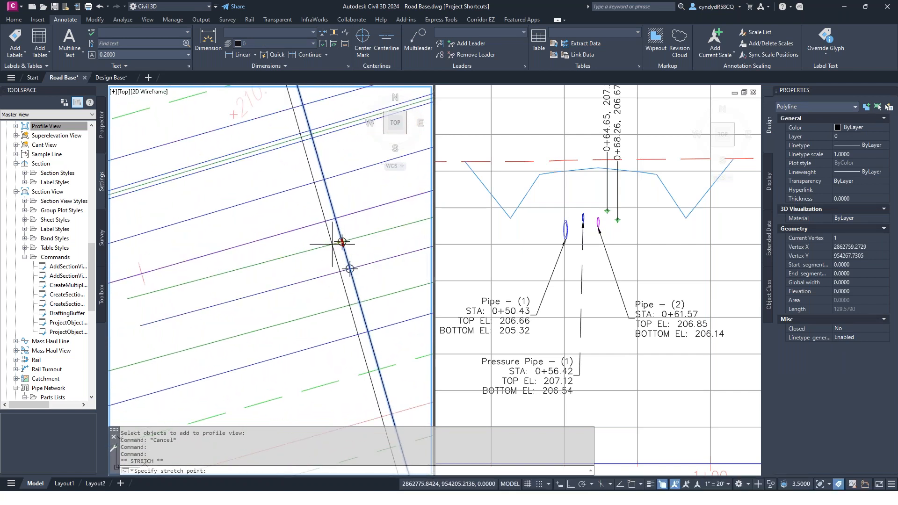
{"action": "left_click", "coordinate": [258, 264]}
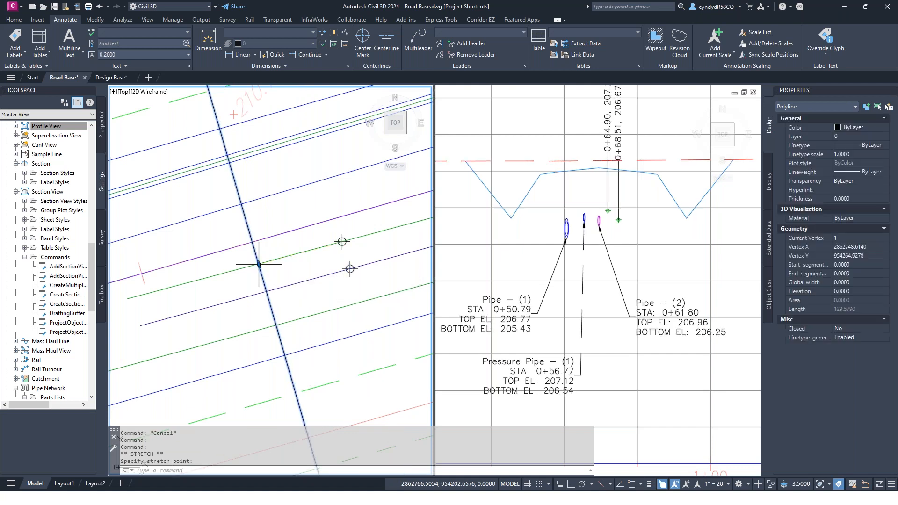
Stretch the northern point to the apparent intersection of the moved crossing polyline and the northern feature line
{"action": "left_click", "coordinate": [342, 241]}
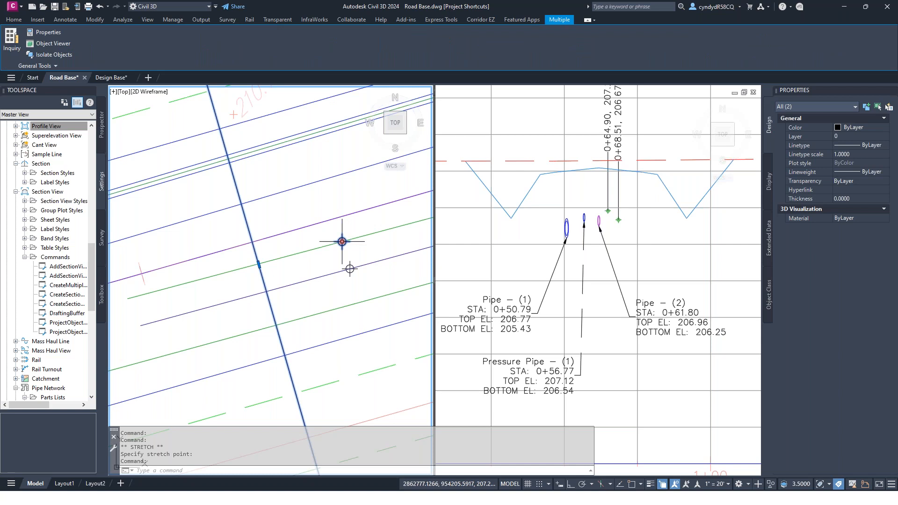
{"action": "left_click", "coordinate": [342, 242]}
{"action": "type", "text": "app"}
{"action": "key", "text": "Return"}
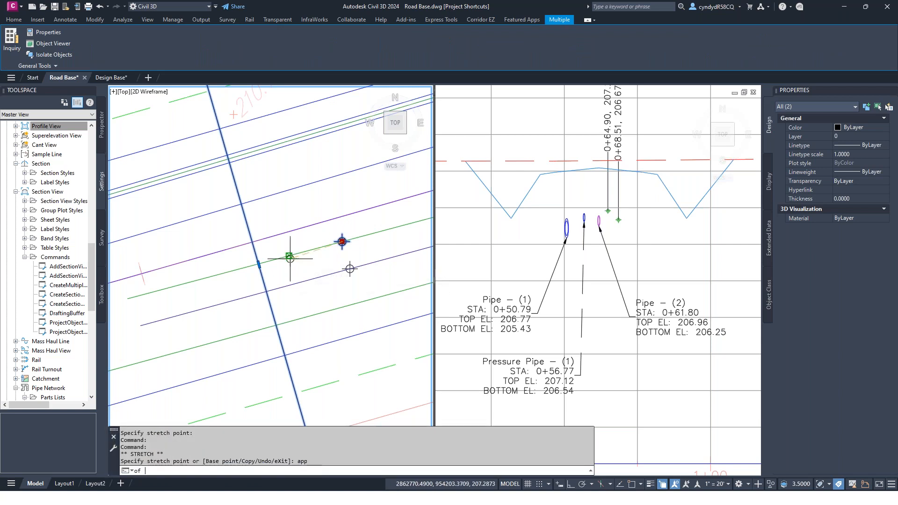
{"action": "left_click", "coordinate": [258, 264]}
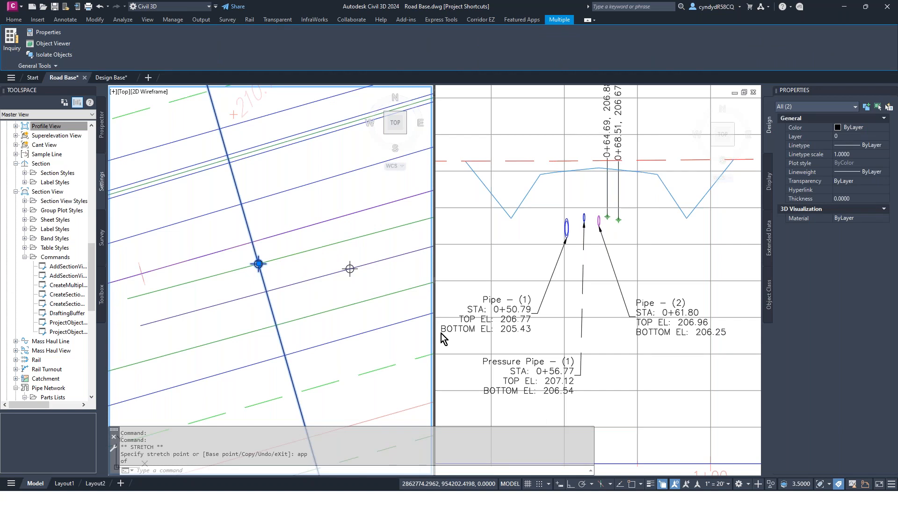
{"action": "key", "text": "Escape"}
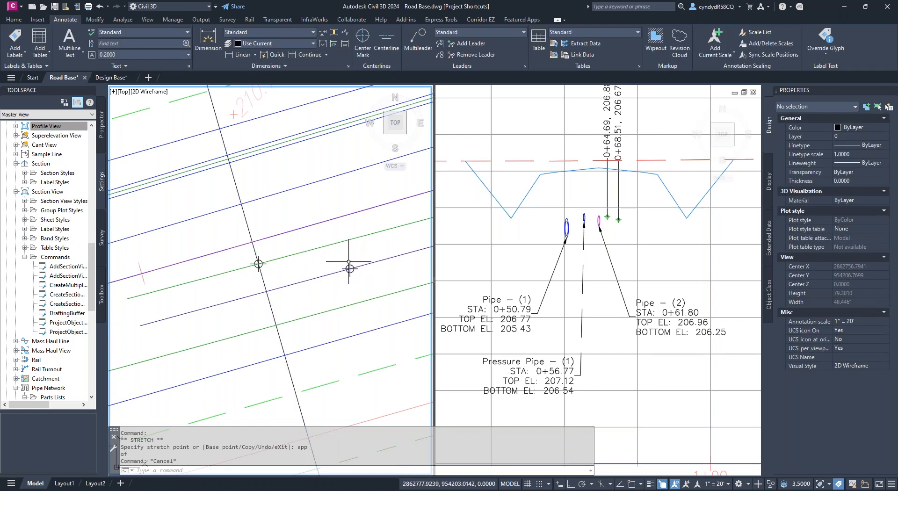
{"action": "left_click", "coordinate": [350, 268]}
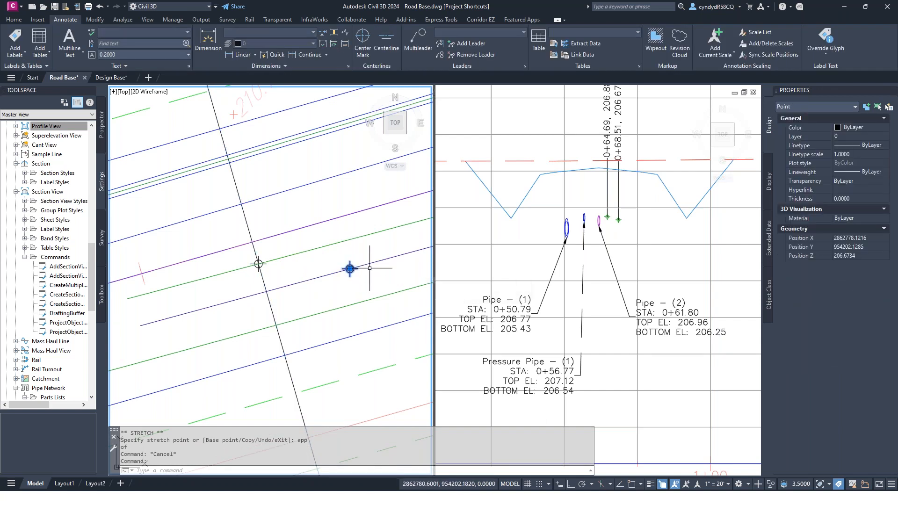
{"action": "type", "text": "move"}
{"action": "key", "text": "Return"}
{"action": "type", "text": "a"}
{"action": "key", "text": "Return"}
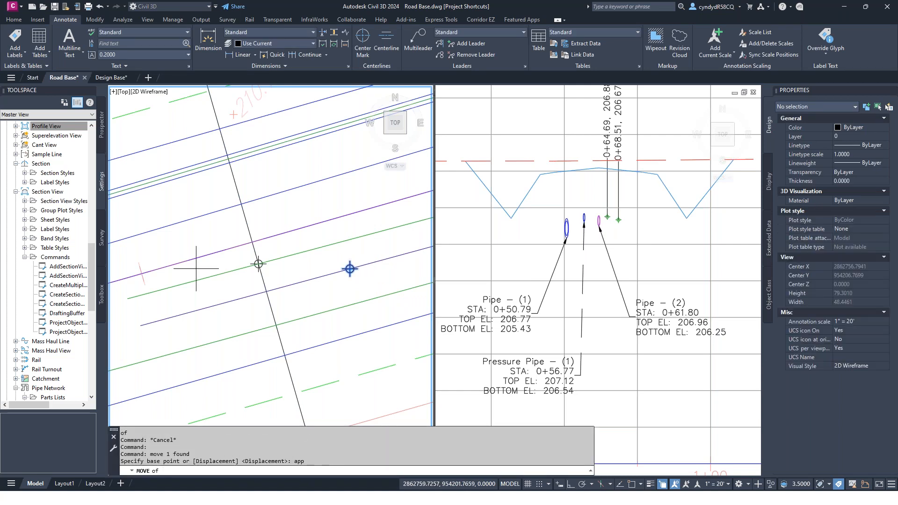
{"action": "left_click", "coordinate": [267, 291]}
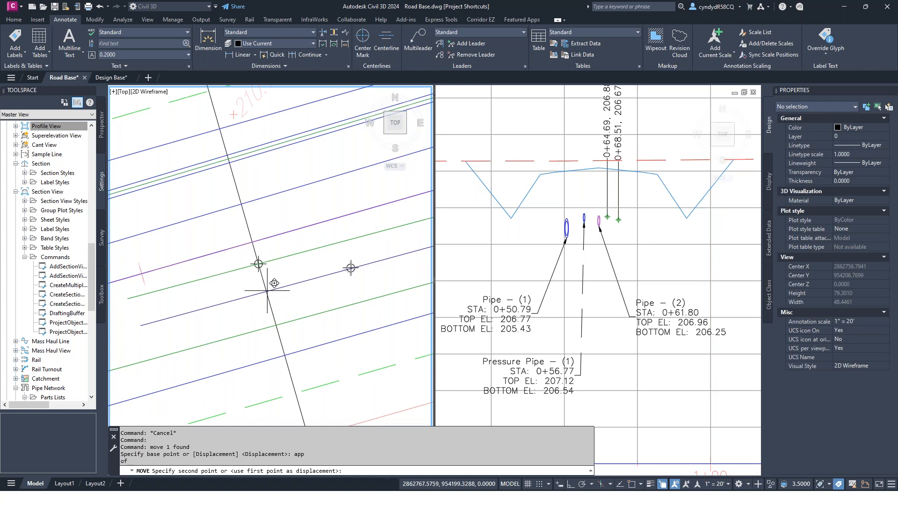
{"action": "key", "text": "Escape"}
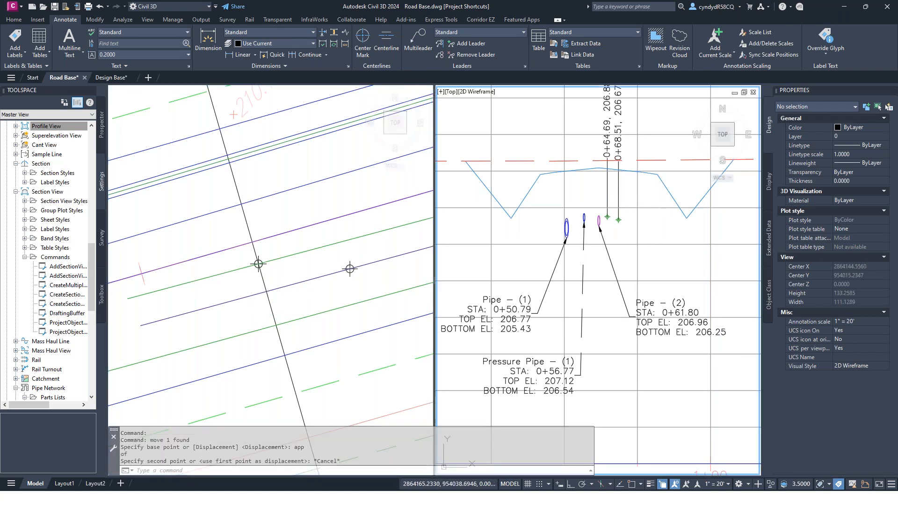
Stretch the southern point to the apparent intersection of the crossing polyline and the southern feature line
{"action": "scroll", "coordinate": [650, 205], "scroll_direction": "down", "scroll_amount": 5}
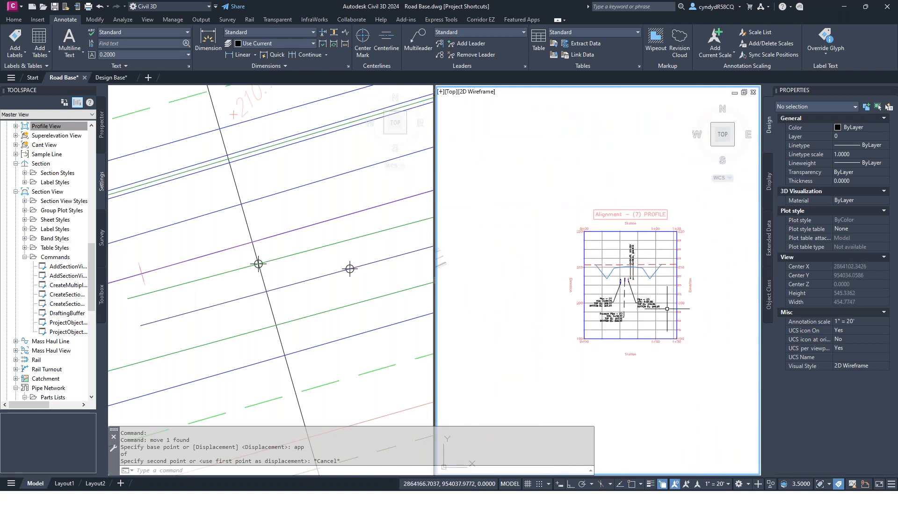
{"action": "scroll", "coordinate": [644, 276], "scroll_direction": "down", "scroll_amount": 2}
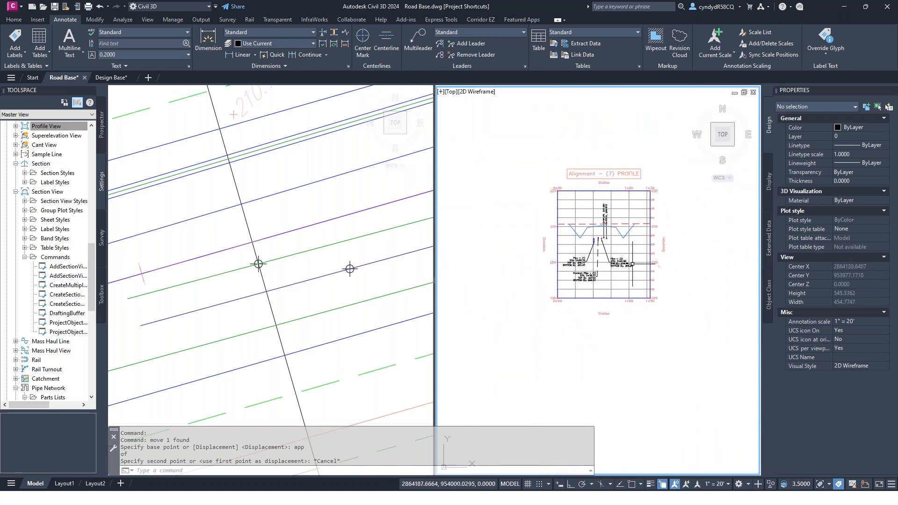
{"action": "scroll", "coordinate": [631, 264], "scroll_direction": "up", "scroll_amount": 2}
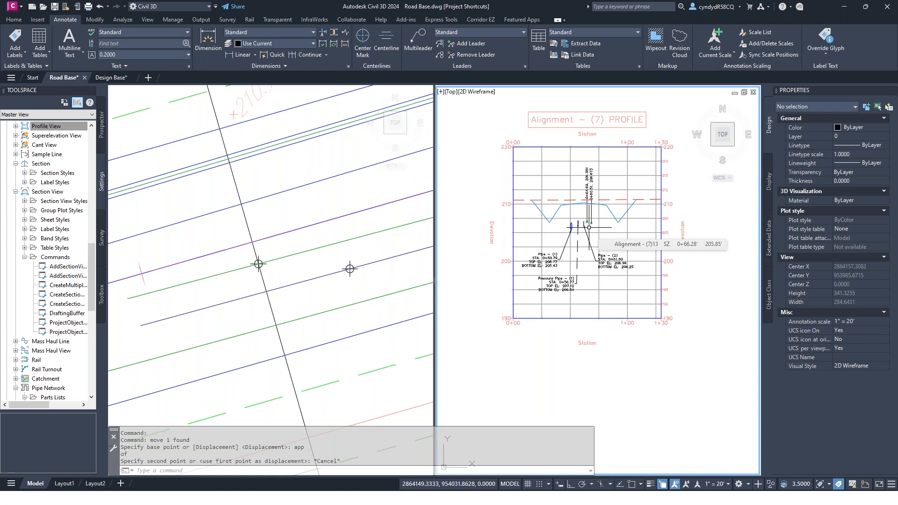
{"action": "left_click", "coordinate": [384, 282]}
{"action": "left_click", "coordinate": [350, 269]}
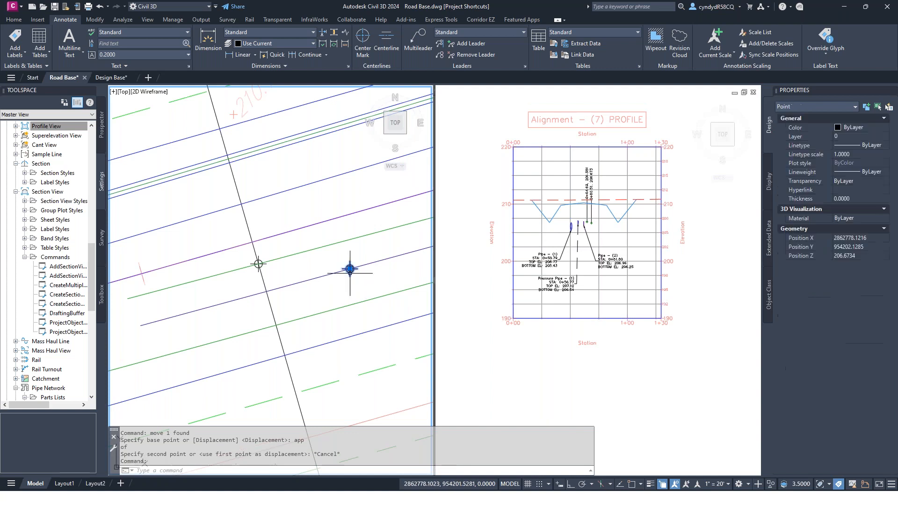
{"action": "left_click", "coordinate": [350, 269]}
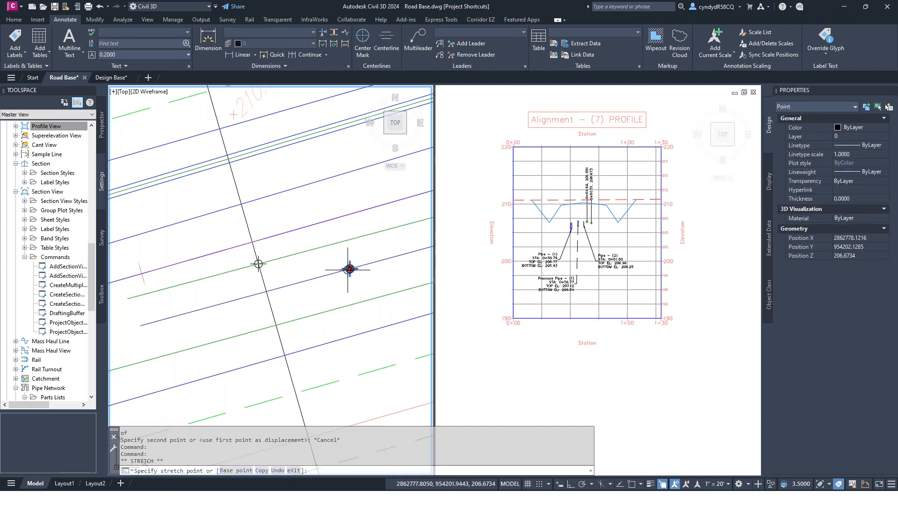
{"action": "type", "text": "app"}
{"action": "key", "text": "Return"}
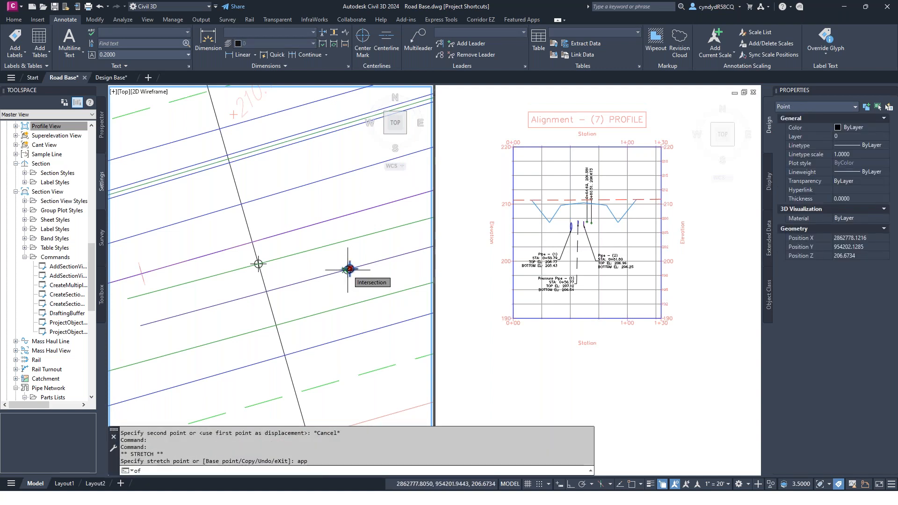
{"action": "left_click", "coordinate": [267, 291]}
{"action": "key", "text": "Escape"}
{"action": "key", "text": "Escape"}
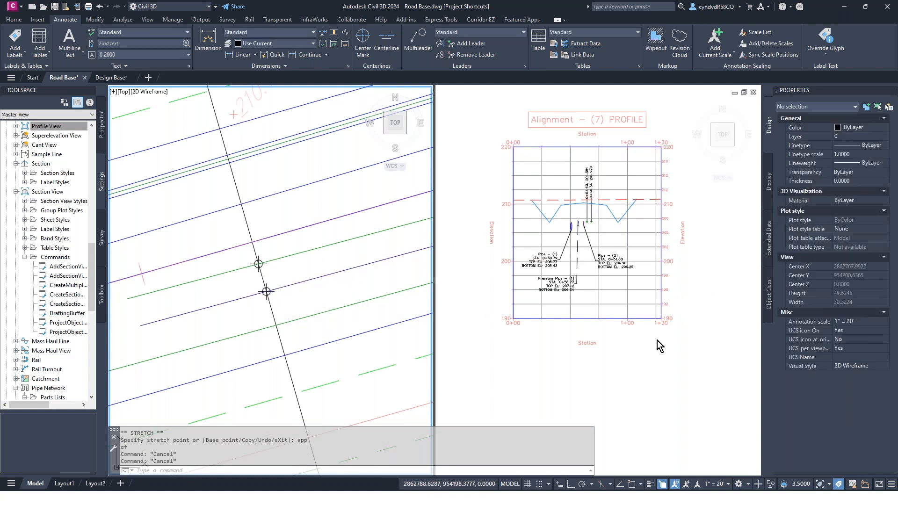
Stretch the western end of the southern feature line north past the parallel pipe so it crosses the polyline elsewhere, and clear the selection
{"action": "left_click", "coordinate": [604, 430]}
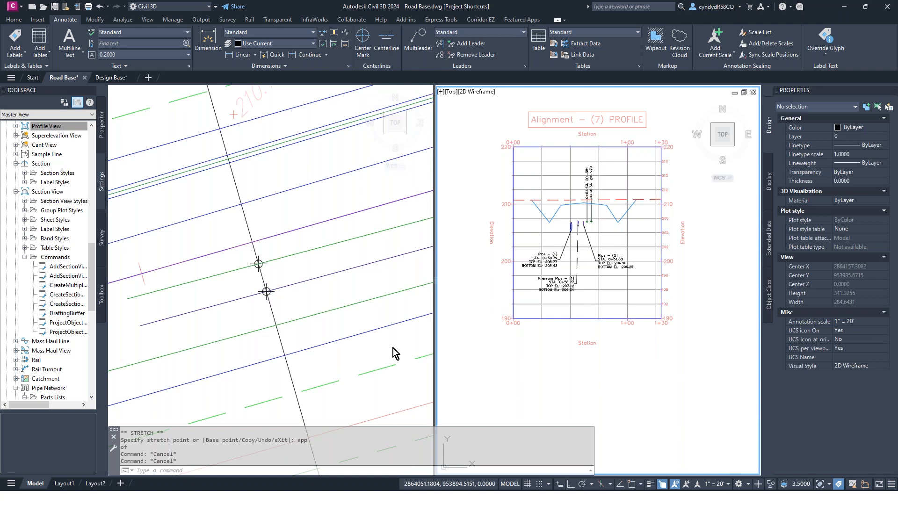
{"action": "key", "text": "Escape"}
{"action": "left_click", "coordinate": [296, 324]}
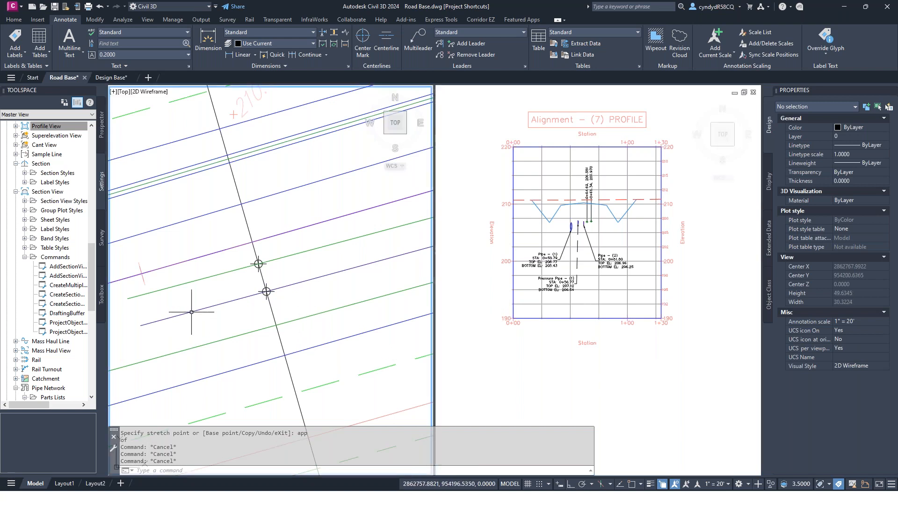
{"action": "left_click", "coordinate": [192, 311]}
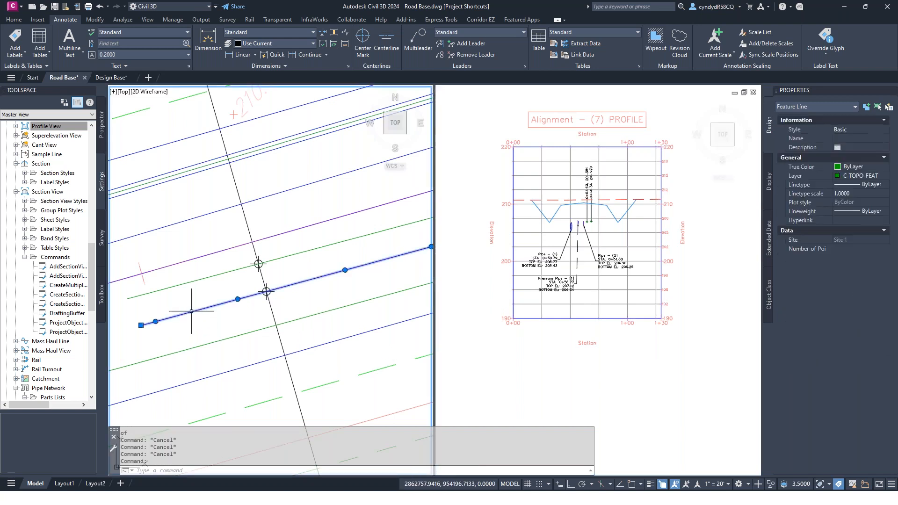
{"action": "left_click", "coordinate": [141, 324]}
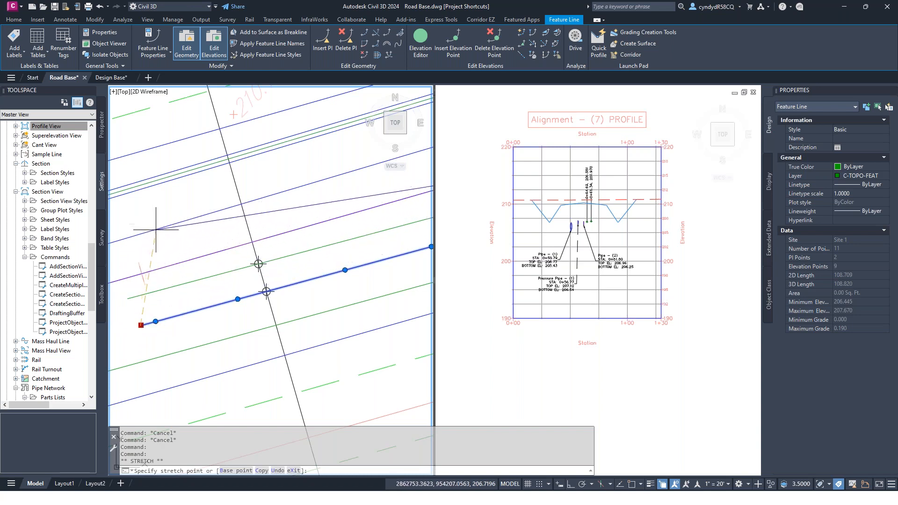
{"action": "scroll", "coordinate": [156, 230], "scroll_direction": "down", "scroll_amount": 6}
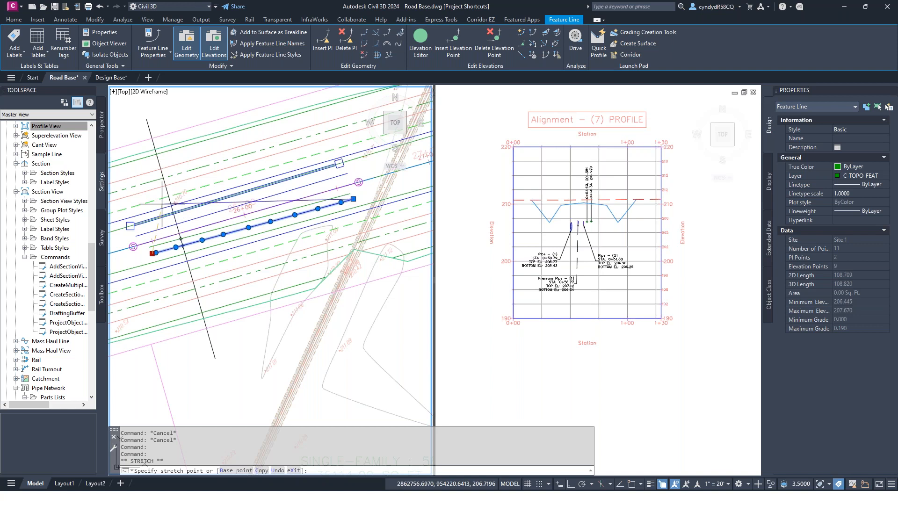
{"action": "left_click", "coordinate": [193, 206]}
{"action": "middle_click_drag", "start_coordinate": [248, 262], "coordinate": [332, 304]}
{"action": "key", "text": "Escape"}
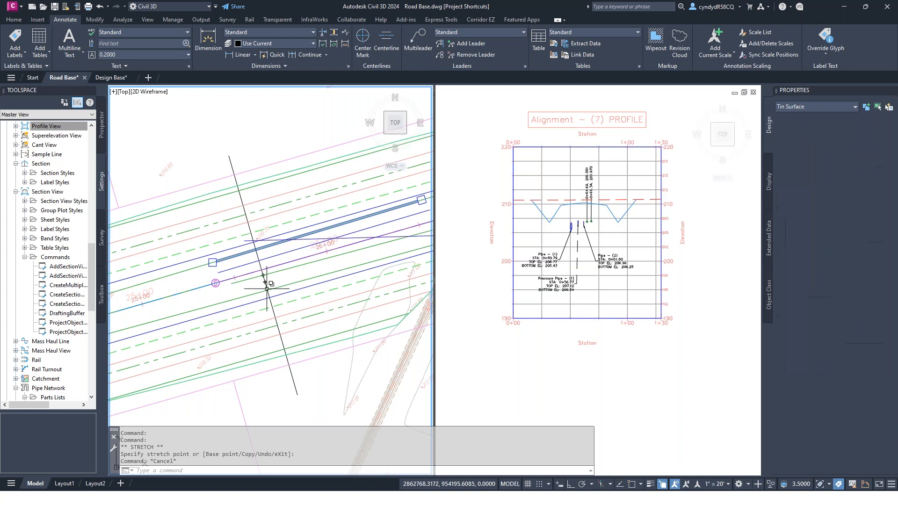
{"action": "left_click", "coordinate": [267, 287]}
{"action": "key", "text": "Escape"}
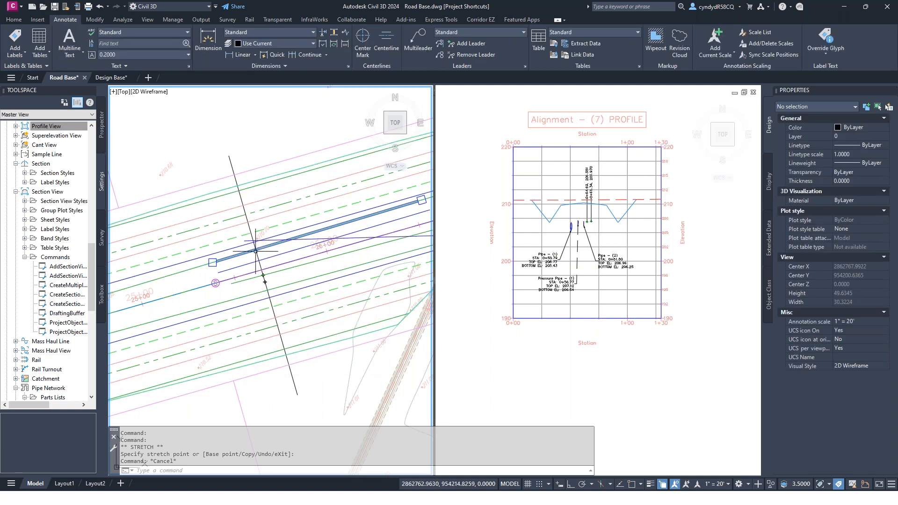
{"action": "left_click", "coordinate": [257, 252]}
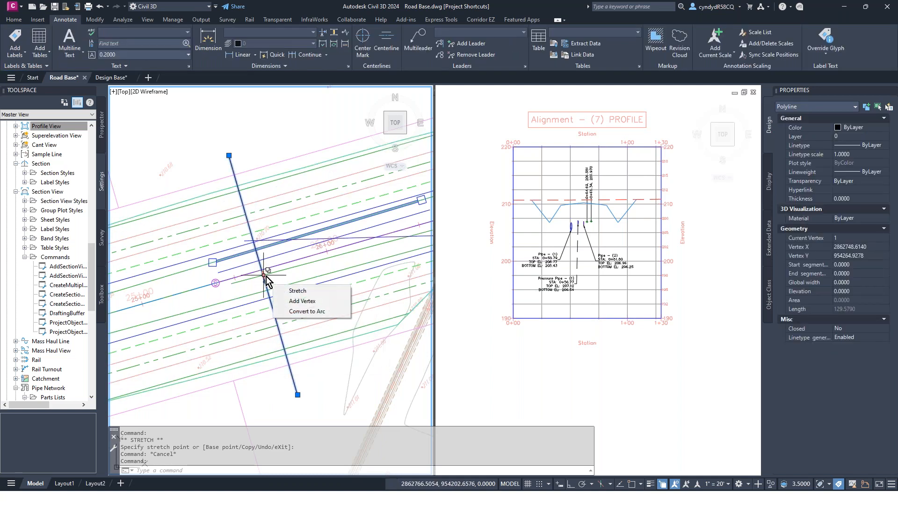
{"action": "left_click", "coordinate": [263, 268]}
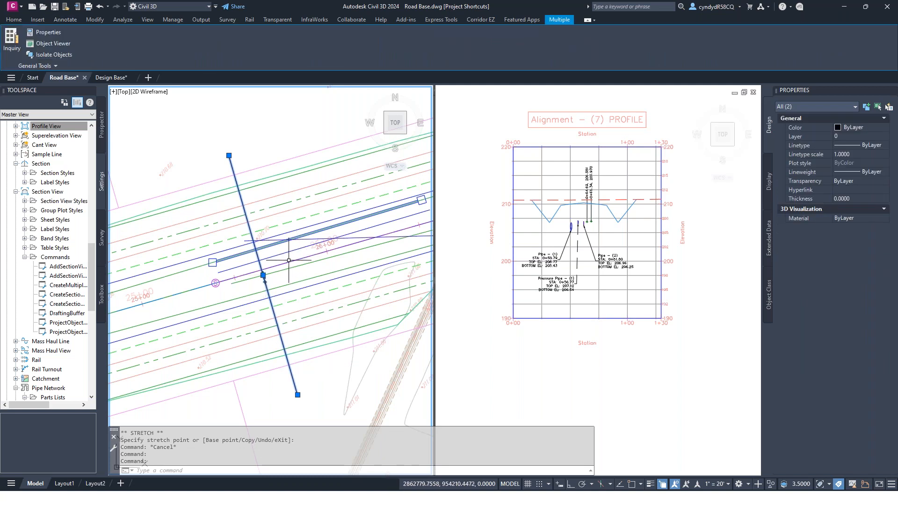
{"action": "scroll", "coordinate": [269, 271], "scroll_direction": "up", "scroll_amount": 3}
{"action": "key", "text": "Escape"}
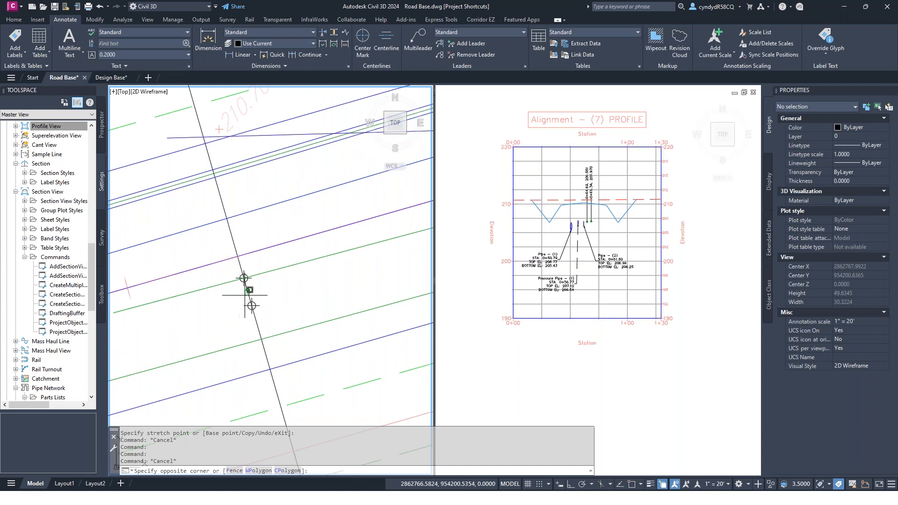
Move the crossing polyline about 18 ft east-northeast by its midpoint grip to a new crossing location over the pipes
{"action": "left_click", "coordinate": [249, 299]}
{"action": "left_click", "coordinate": [267, 279]}
{"action": "left_click", "coordinate": [243, 277]}
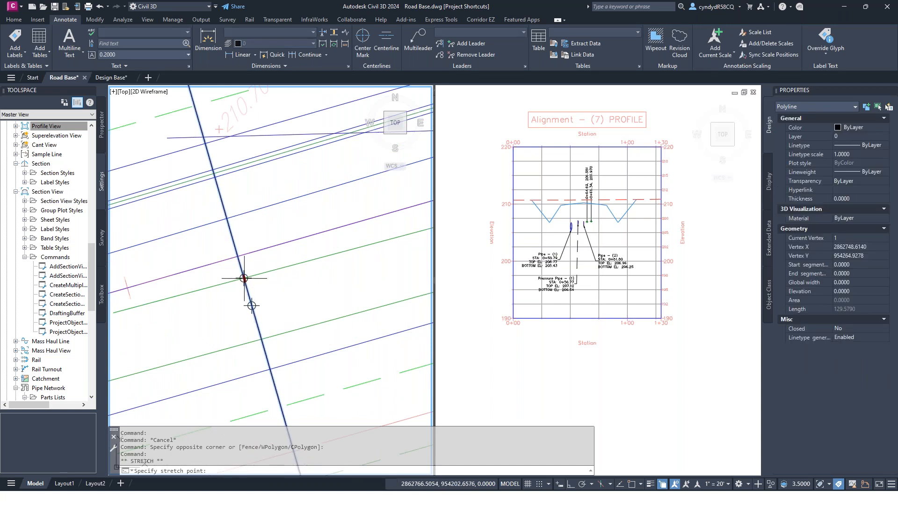
{"action": "scroll", "coordinate": [306, 268], "scroll_direction": "down", "scroll_amount": 4}
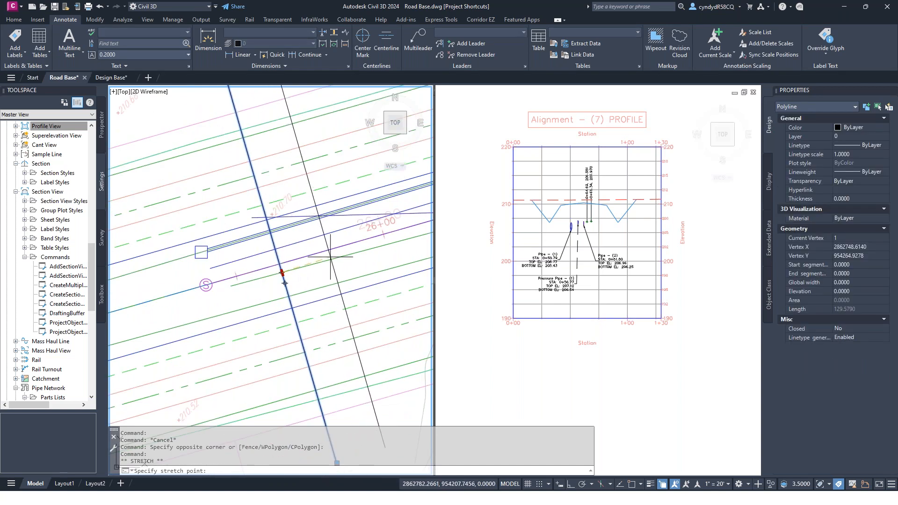
{"action": "scroll", "coordinate": [326, 245], "scroll_direction": "up", "scroll_amount": 4}
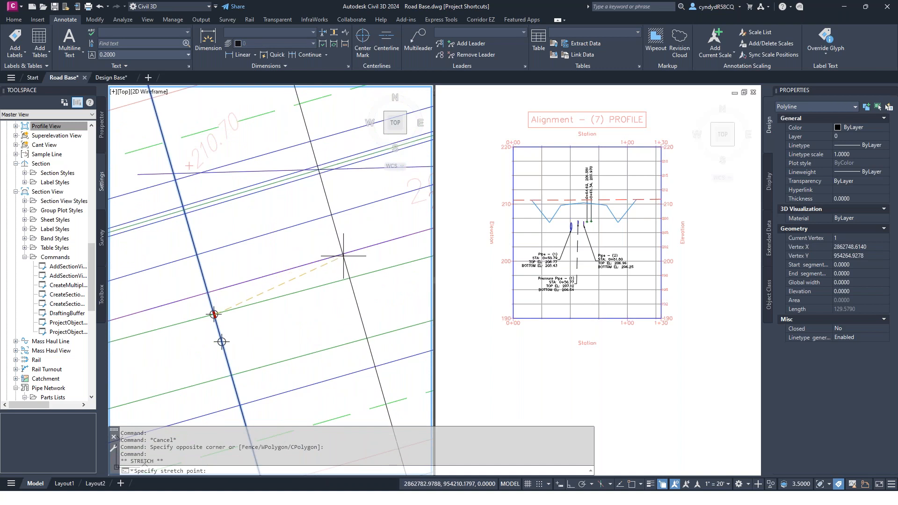
{"action": "left_click", "coordinate": [346, 256]}
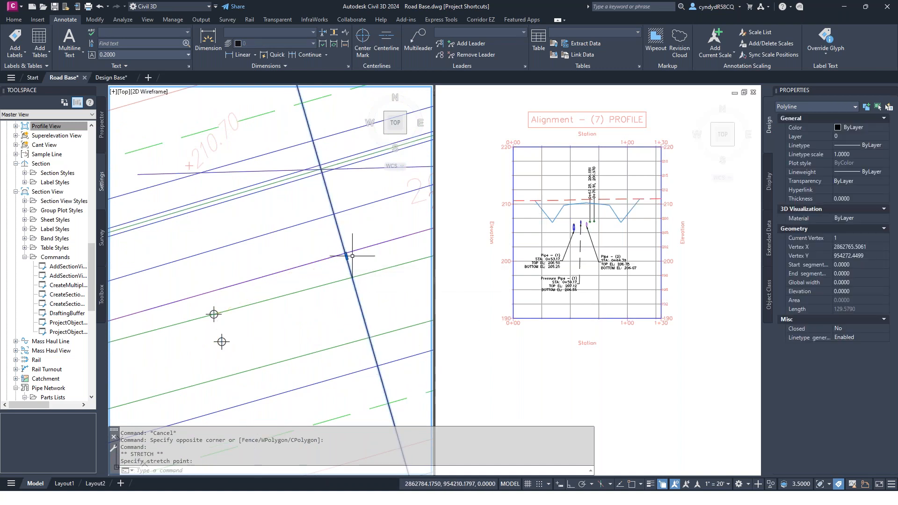
Stretch the southern point to the apparent intersection of the moved polyline and the skewed feature line, and clear the selection
{"action": "left_click", "coordinate": [223, 342]}
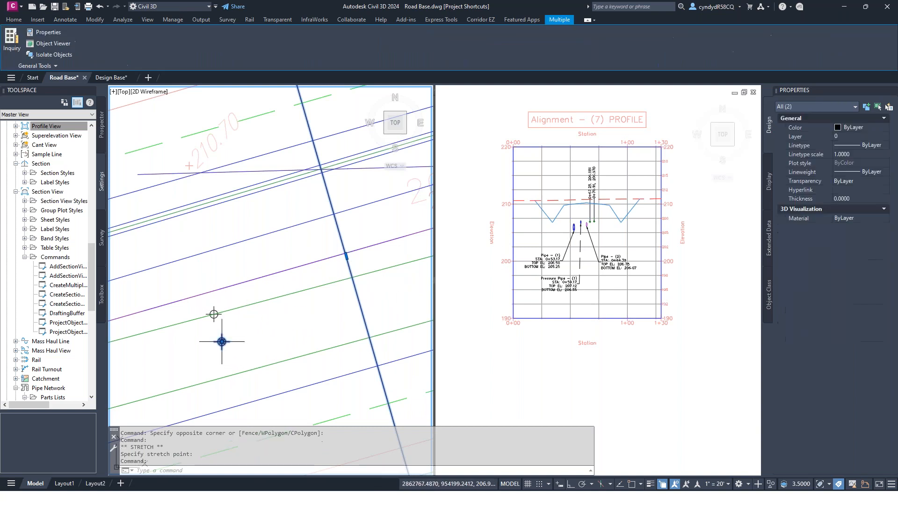
{"action": "left_click", "coordinate": [222, 342]}
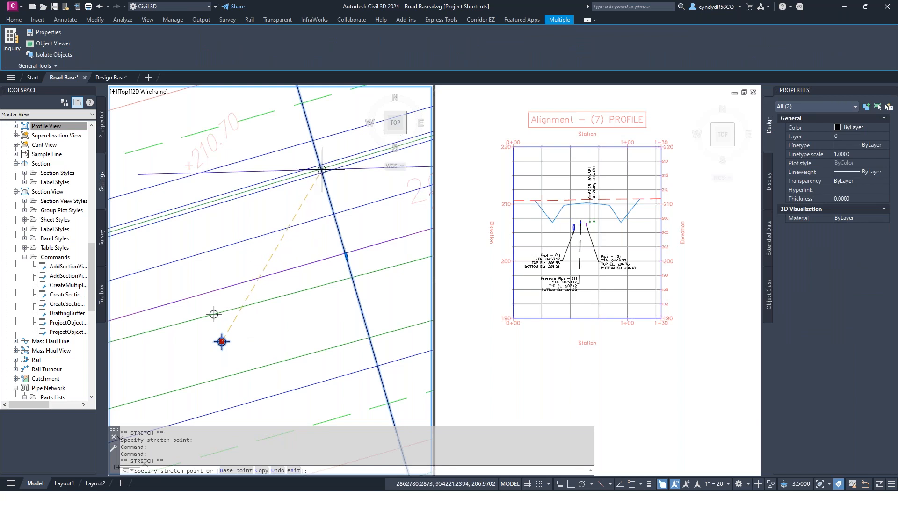
{"action": "type", "text": "app"}
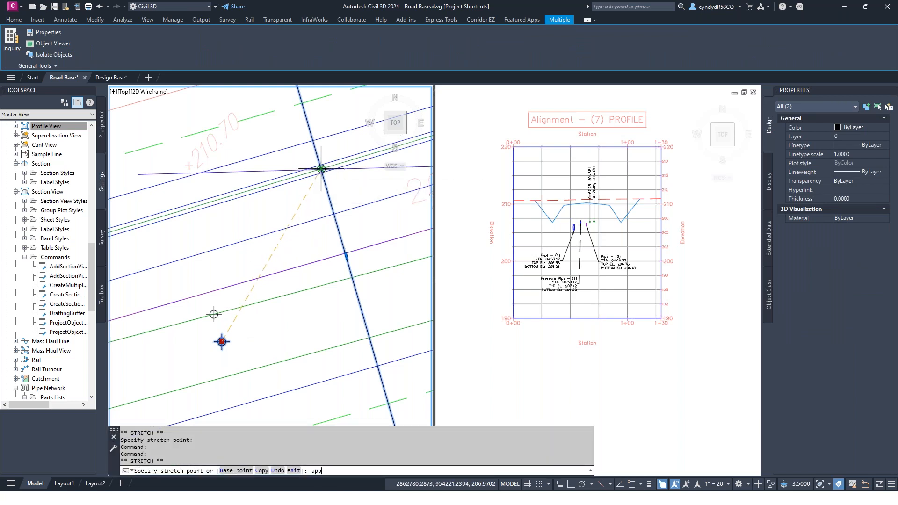
{"action": "key", "text": "Return"}
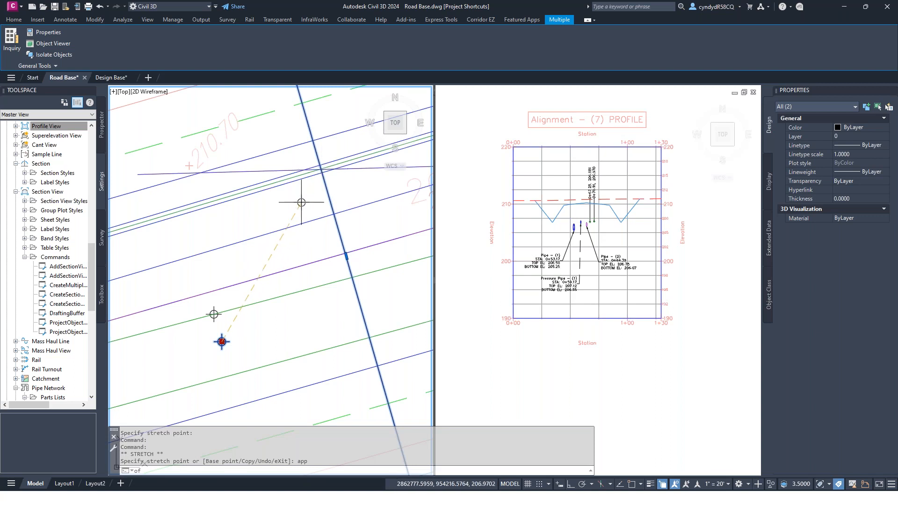
{"action": "left_click", "coordinate": [322, 169]}
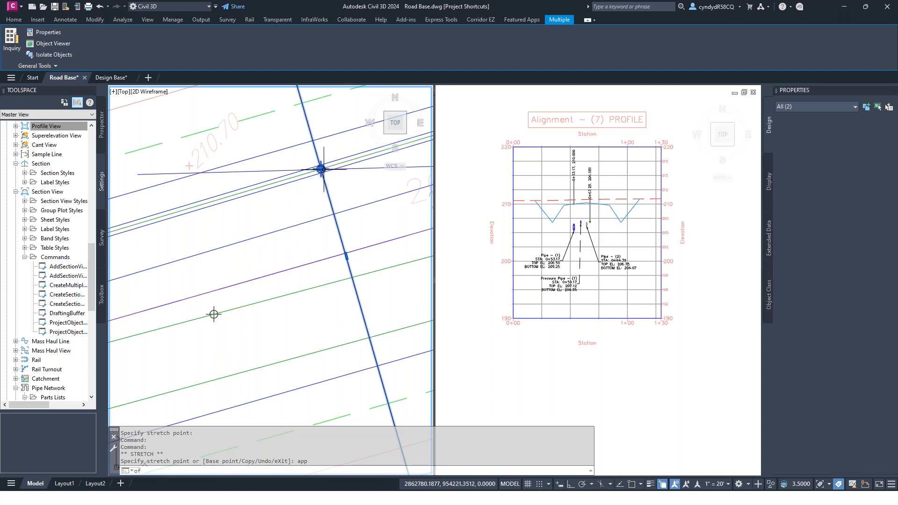
{"action": "key", "text": "Escape"}
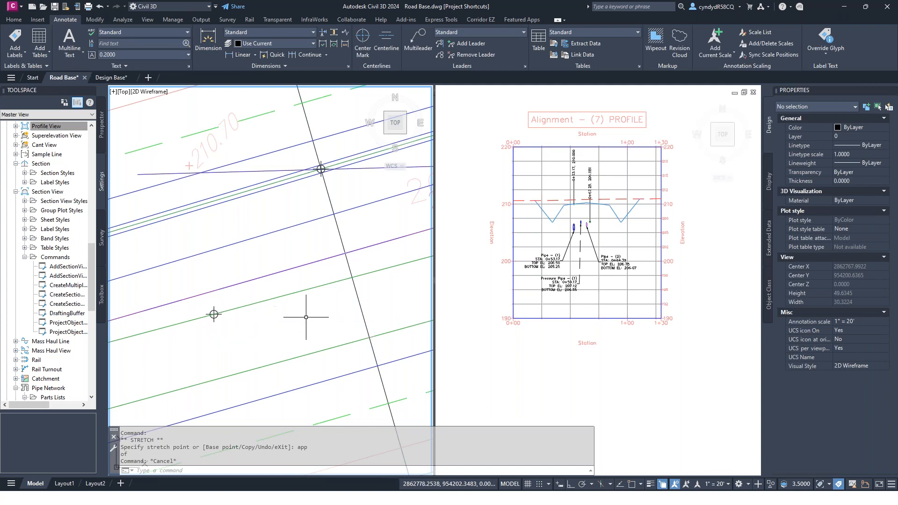
Examine where the moved point projects in the profile view relative to the surface profile and the pipe crossings
{"action": "mouse_move", "coordinate": [363, 306]}
{"action": "middle_mouse_down"}
{"action": "mouse_move", "coordinate": [345, 347]}
{"action": "mouse_move", "coordinate": [274, 402]}
{"action": "mouse_move", "coordinate": [288, 396]}
{"action": "middle_mouse_up"}
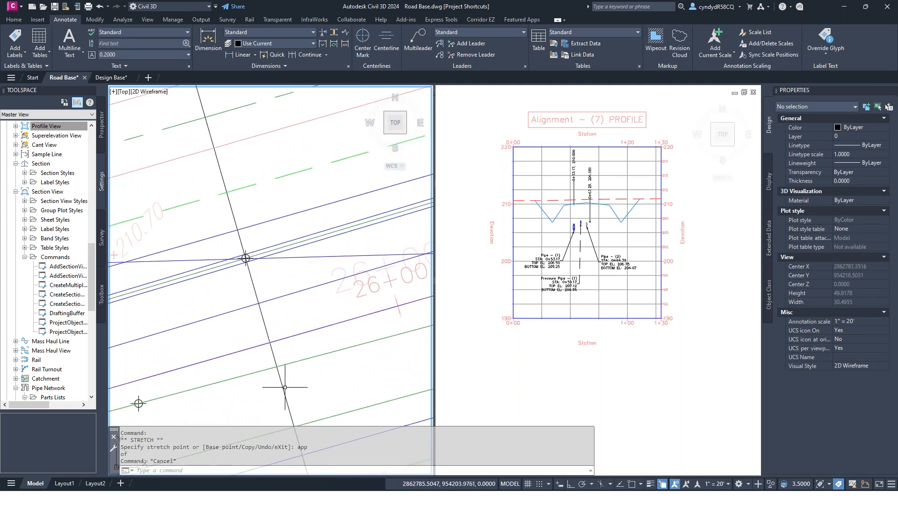
{"action": "left_click", "coordinate": [620, 226]}
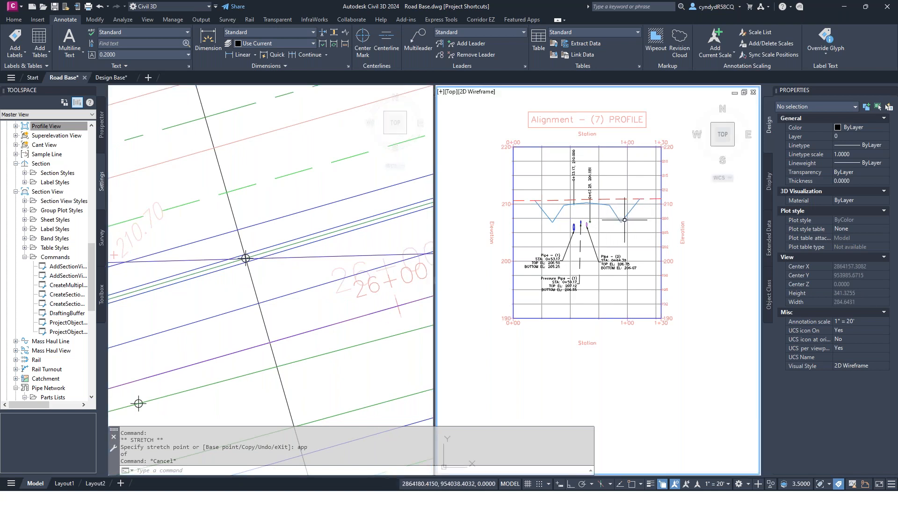
{"action": "scroll", "coordinate": [588, 230], "scroll_direction": "up", "scroll_amount": 8}
{"action": "scroll", "coordinate": [589, 230], "scroll_direction": "down", "scroll_amount": 4}
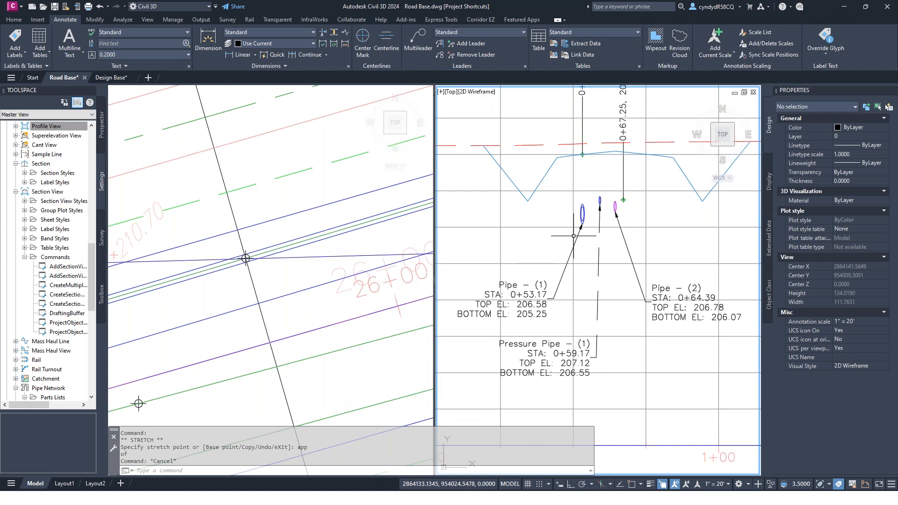
{"action": "scroll", "coordinate": [588, 154], "scroll_direction": "up", "scroll_amount": 6}
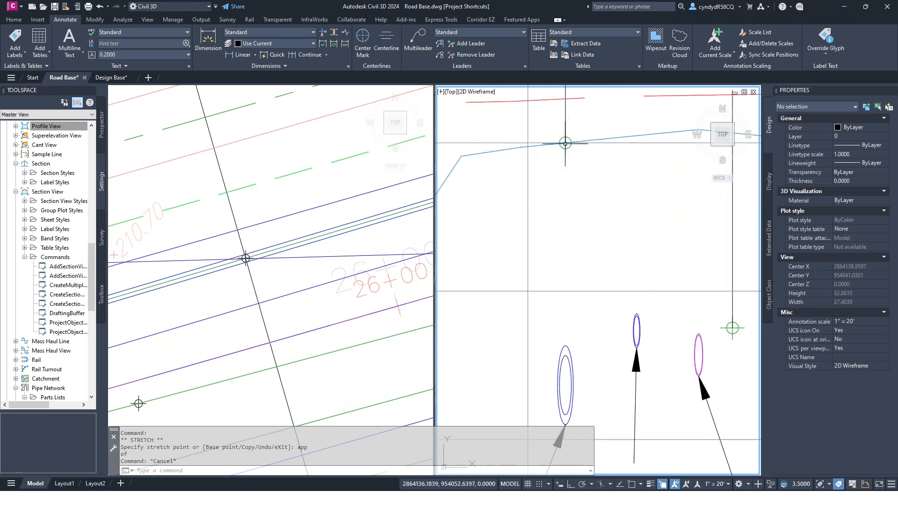
{"action": "scroll", "coordinate": [576, 200], "scroll_direction": "down", "scroll_amount": 4}
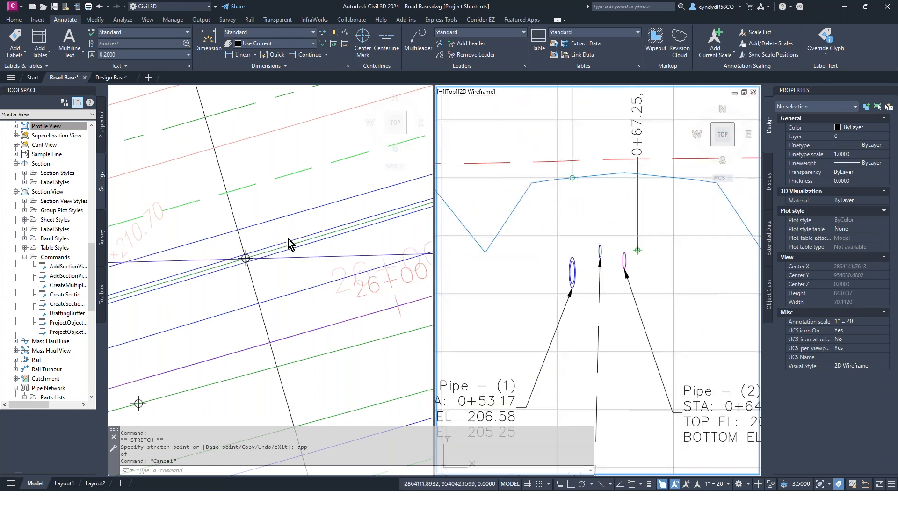
Select the skewed feature line in plan and compare its polyline crossing with the elevation of the projected point in the profile
{"action": "left_click", "coordinate": [304, 264]}
{"action": "left_click", "coordinate": [306, 257]}
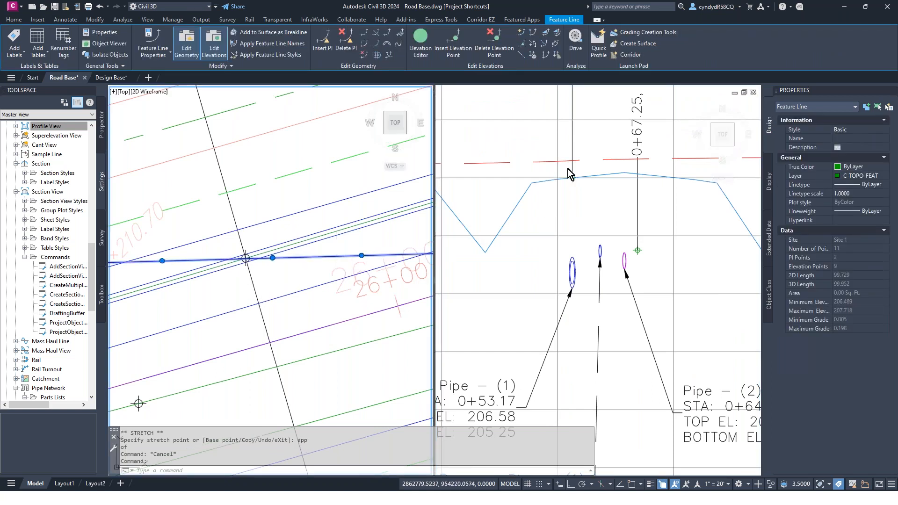
{"action": "left_click", "coordinate": [583, 193]}
{"action": "scroll", "coordinate": [585, 194], "scroll_direction": "down", "scroll_amount": 6}
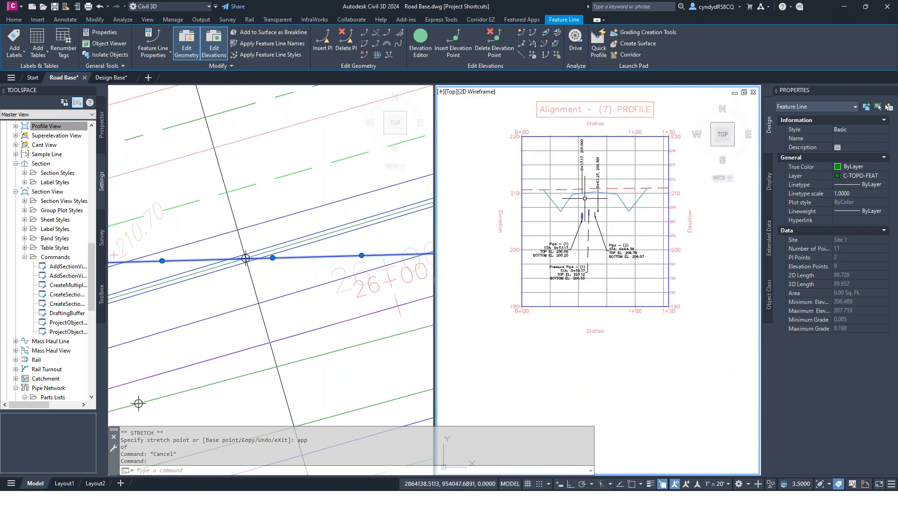
{"action": "scroll", "coordinate": [585, 198], "scroll_direction": "up", "scroll_amount": 4}
{"action": "left_click", "coordinate": [247, 258]}
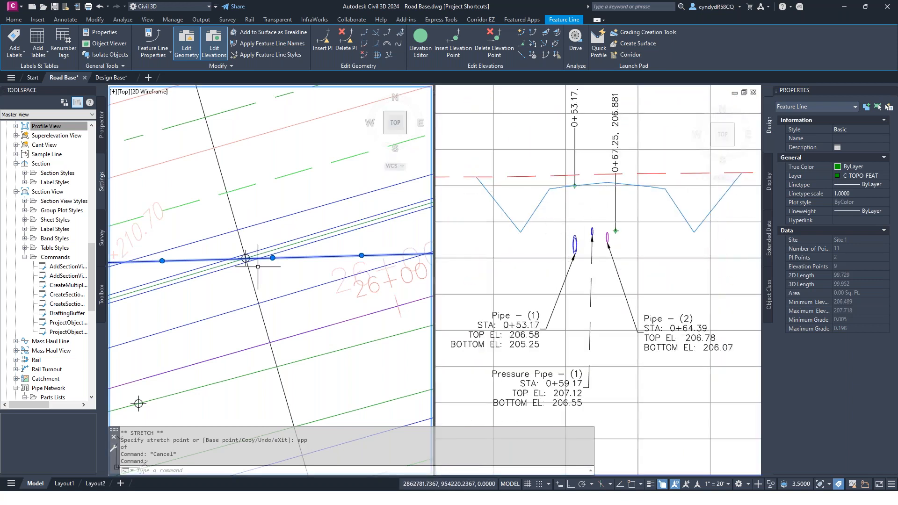
{"action": "scroll", "coordinate": [385, 239], "scroll_direction": "down", "scroll_amount": 2}
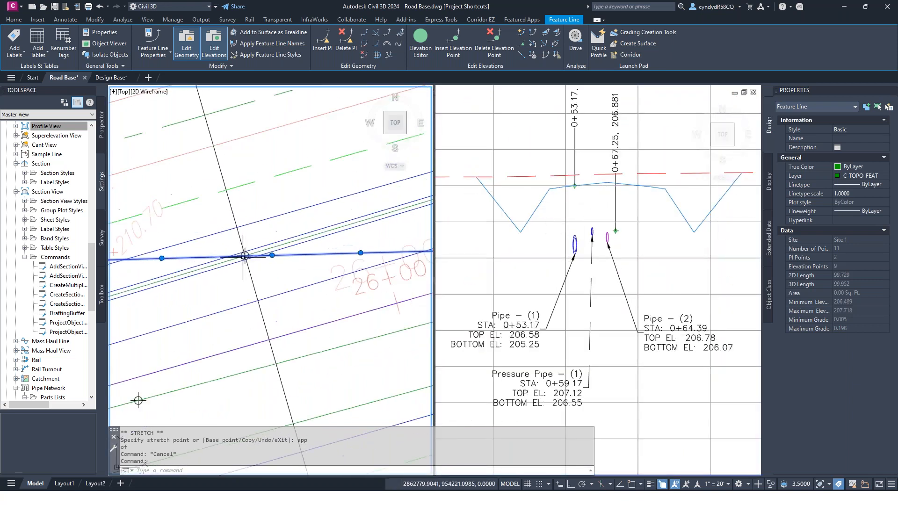
{"action": "scroll", "coordinate": [386, 240], "scroll_direction": "down", "scroll_amount": 2}
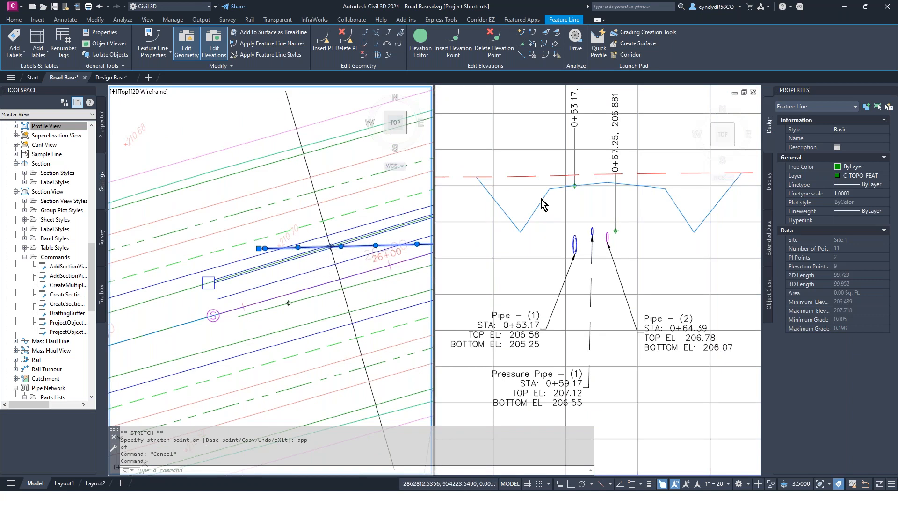
{"action": "left_click", "coordinate": [576, 189]}
{"action": "scroll", "coordinate": [574, 188], "scroll_direction": "up", "scroll_amount": 4}
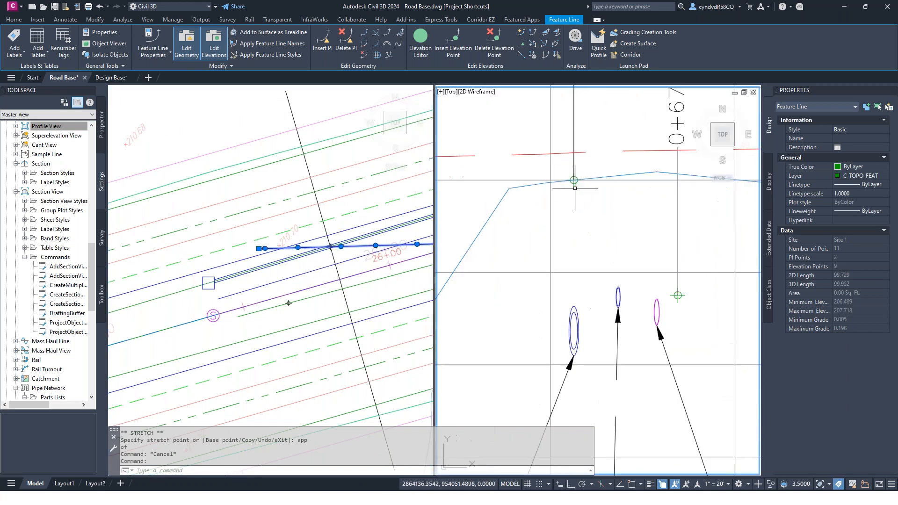
{"action": "scroll", "coordinate": [574, 188], "scroll_direction": "down", "scroll_amount": 7}
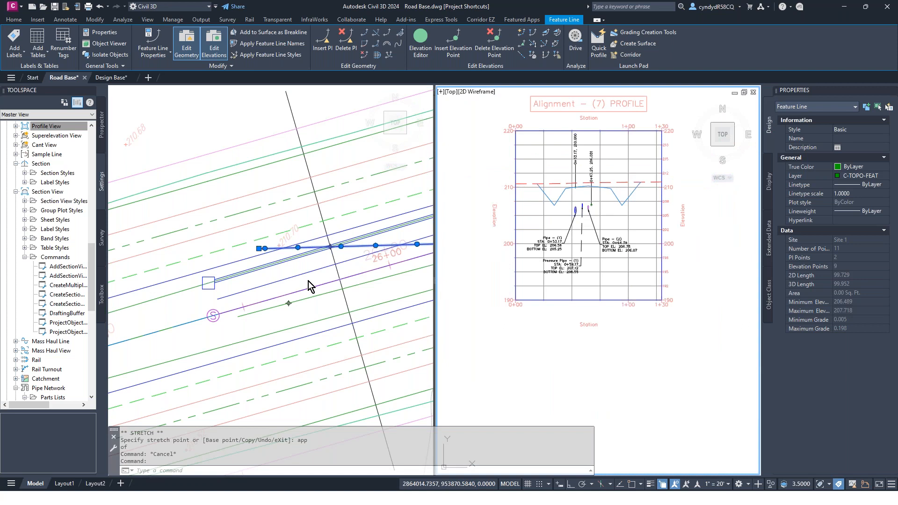
Stretch the point at the crossing onto the skewed feature line with a Nearest snap so it takes the feature line's elevation
{"action": "left_click", "coordinate": [319, 265]}
{"action": "scroll", "coordinate": [388, 271], "scroll_direction": "up", "scroll_amount": 5}
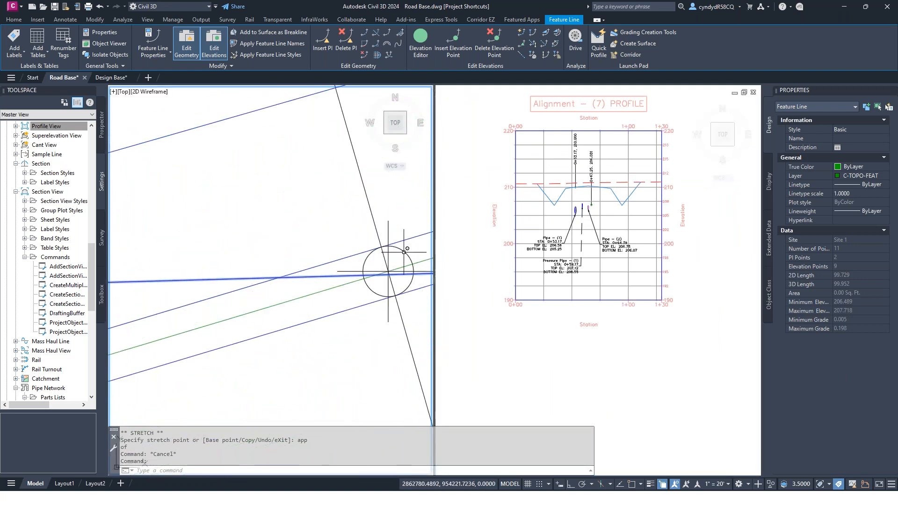
{"action": "left_click", "coordinate": [389, 270]}
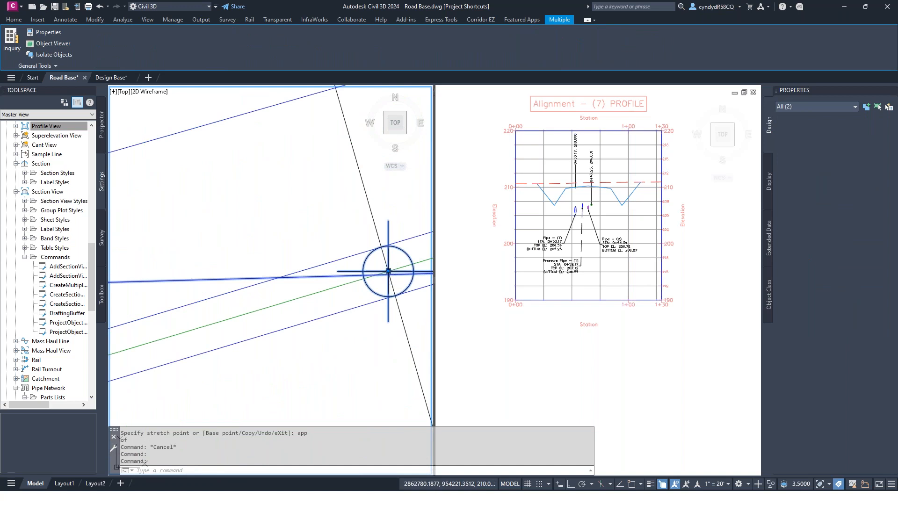
{"action": "left_click", "coordinate": [388, 271]}
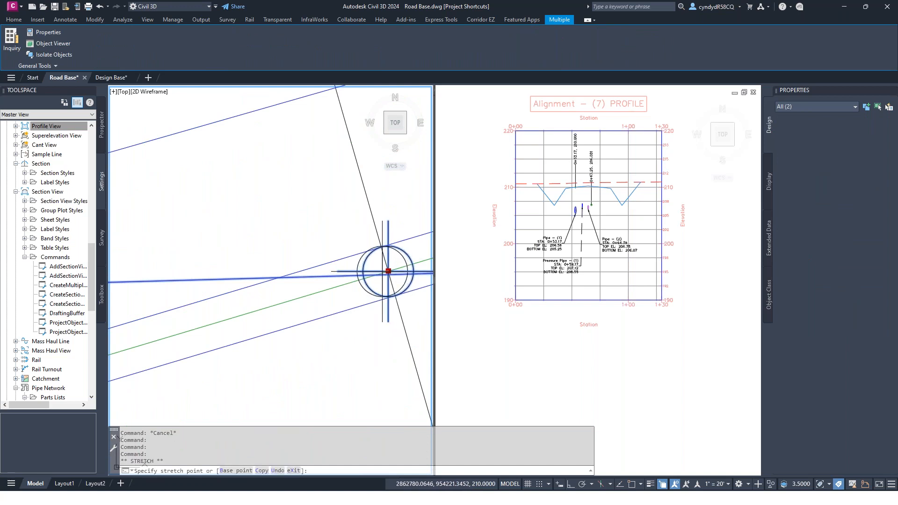
{"action": "type", "text": "nea"}
{"action": "key", "text": "space"}
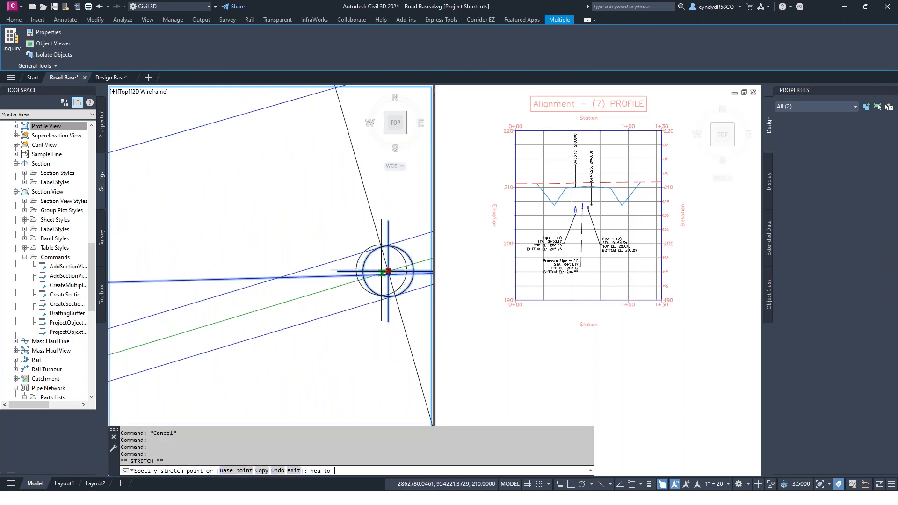
{"action": "scroll", "coordinate": [388, 271], "scroll_direction": "up", "scroll_amount": 4}
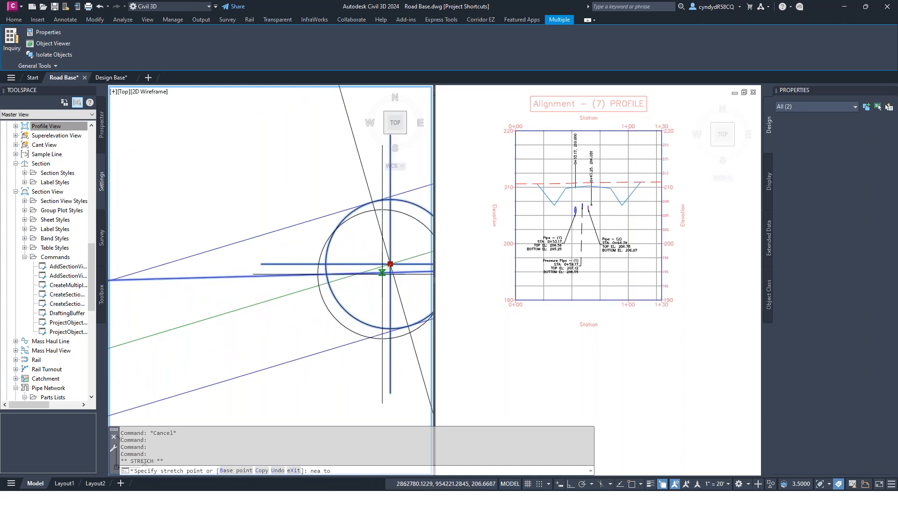
{"action": "left_click", "coordinate": [390, 265]}
{"action": "key", "text": "Escape"}
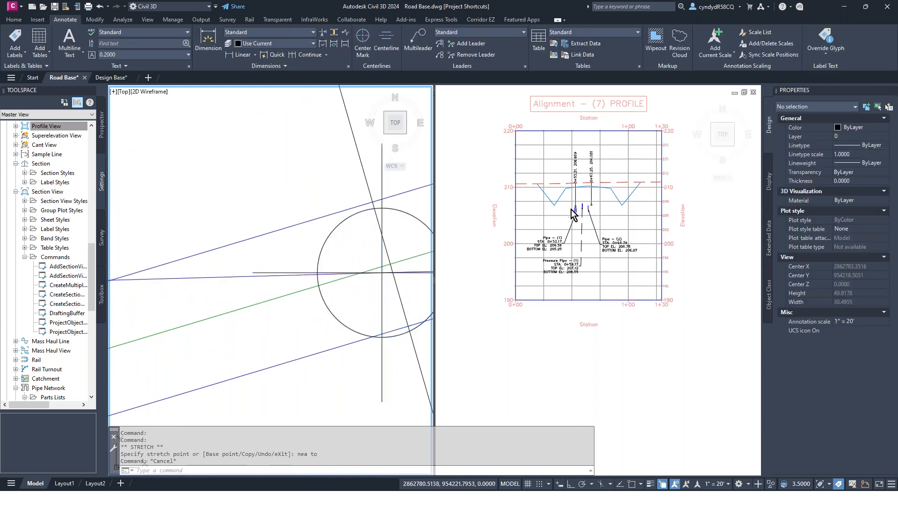
Examine the updated point marker beside the pipe crossings in the profile view, from close up to the whole view
{"action": "left_click", "coordinate": [573, 208]}
{"action": "key", "text": "Escape"}
{"action": "scroll", "coordinate": [573, 208], "scroll_direction": "up", "scroll_amount": 10}
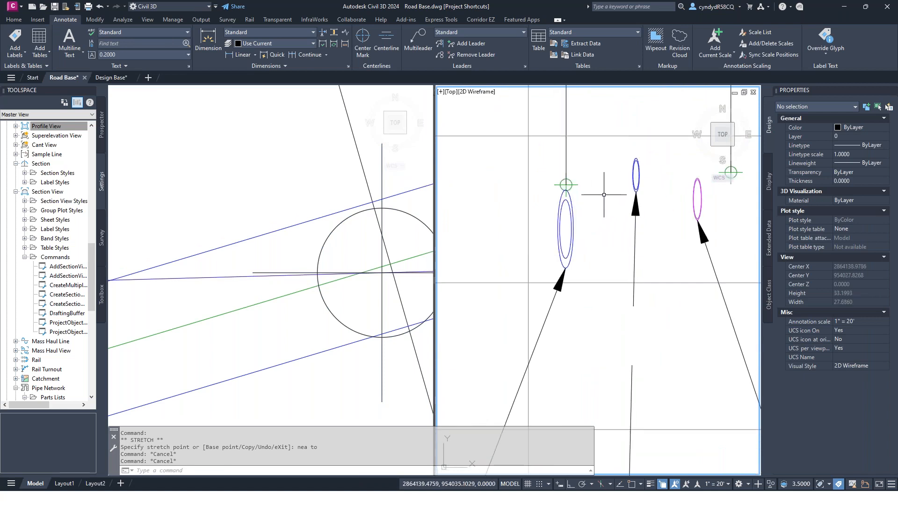
{"action": "scroll", "coordinate": [603, 195], "scroll_direction": "down", "scroll_amount": 1}
{"action": "scroll", "coordinate": [580, 225], "scroll_direction": "down", "scroll_amount": 1}
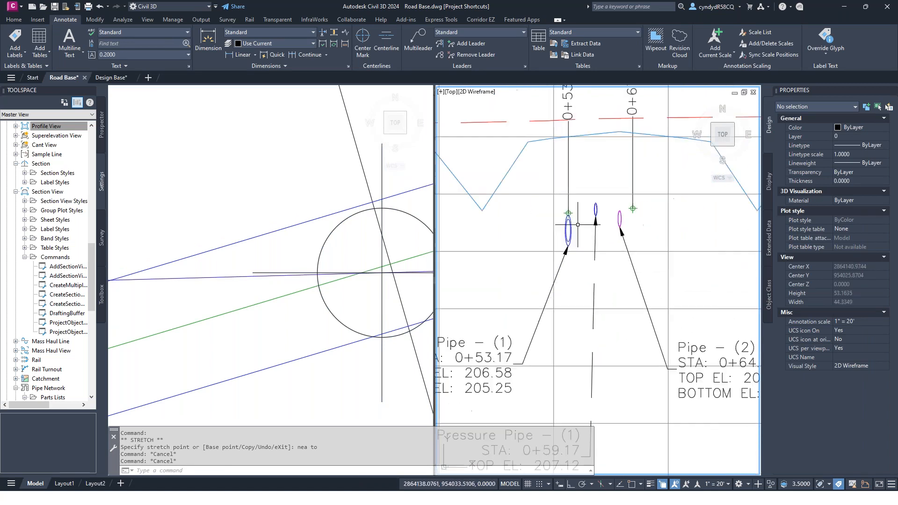
{"action": "scroll", "coordinate": [578, 224], "scroll_direction": "down", "scroll_amount": 2}
{"action": "scroll", "coordinate": [583, 247], "scroll_direction": "down", "scroll_amount": 2}
{"action": "scroll", "coordinate": [607, 248], "scroll_direction": "down", "scroll_amount": 2}
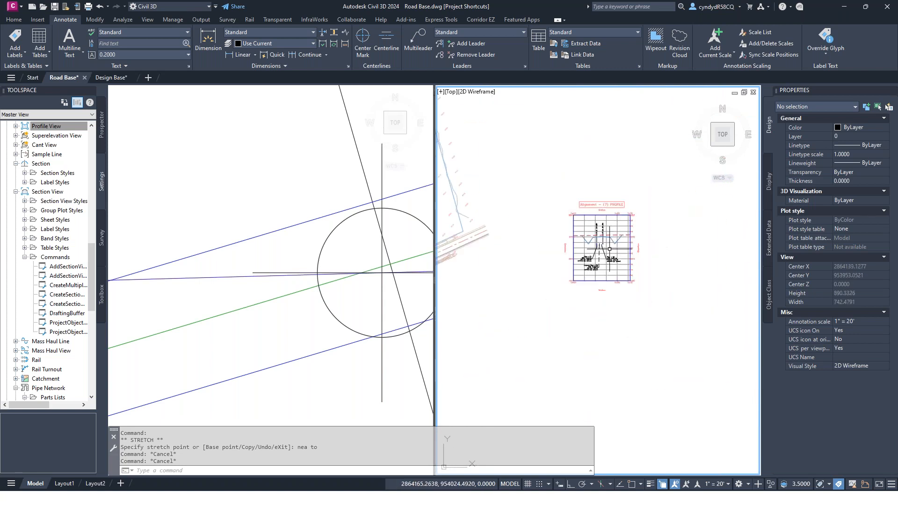
{"action": "key", "text": "Escape"}
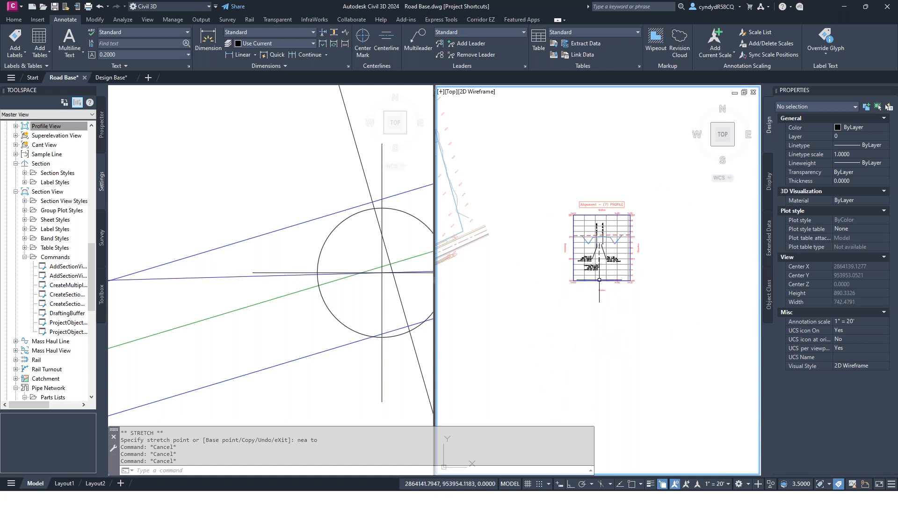
{"action": "scroll", "coordinate": [599, 281], "scroll_direction": "up", "scroll_amount": 4}
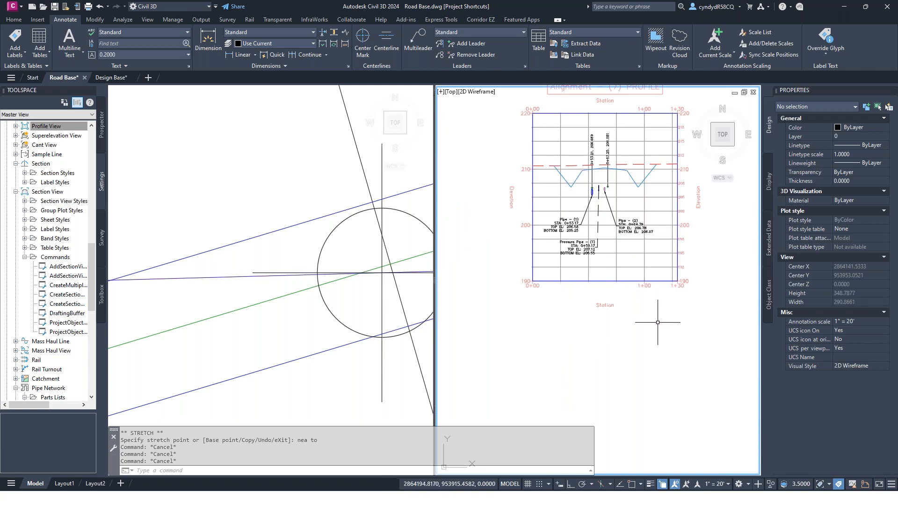
{"action": "mouse_move", "coordinate": [658, 322]}
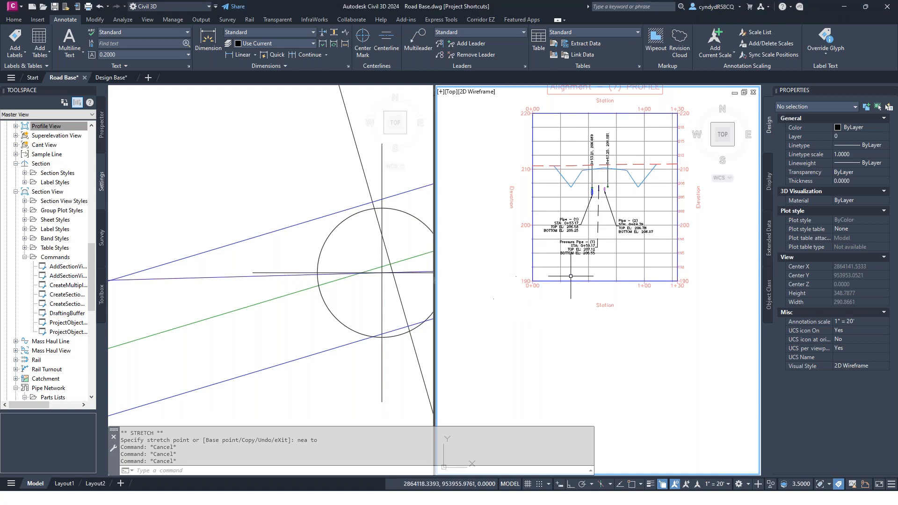
{"action": "scroll", "coordinate": [574, 269], "scroll_direction": "down", "scroll_amount": 5}
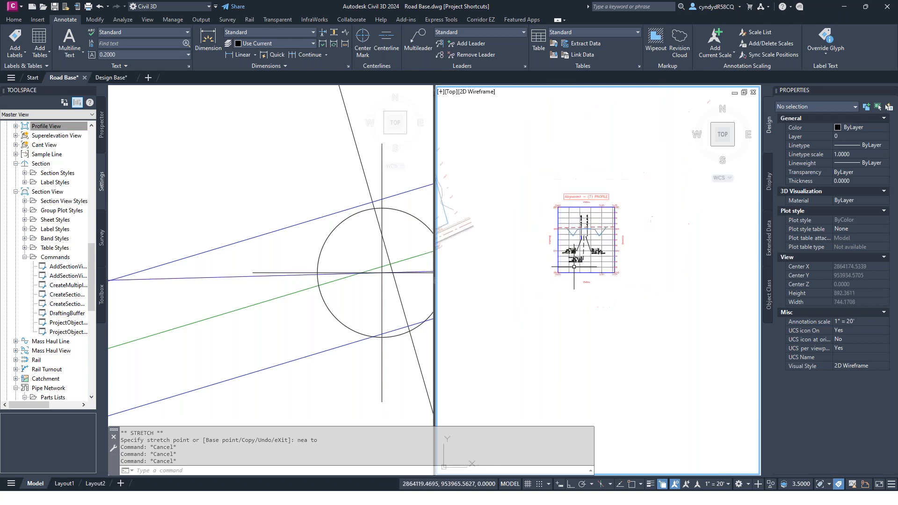
{"action": "scroll", "coordinate": [573, 267], "scroll_direction": "up", "scroll_amount": 4}
{"action": "scroll", "coordinate": [568, 267], "scroll_direction": "down", "scroll_amount": 4}
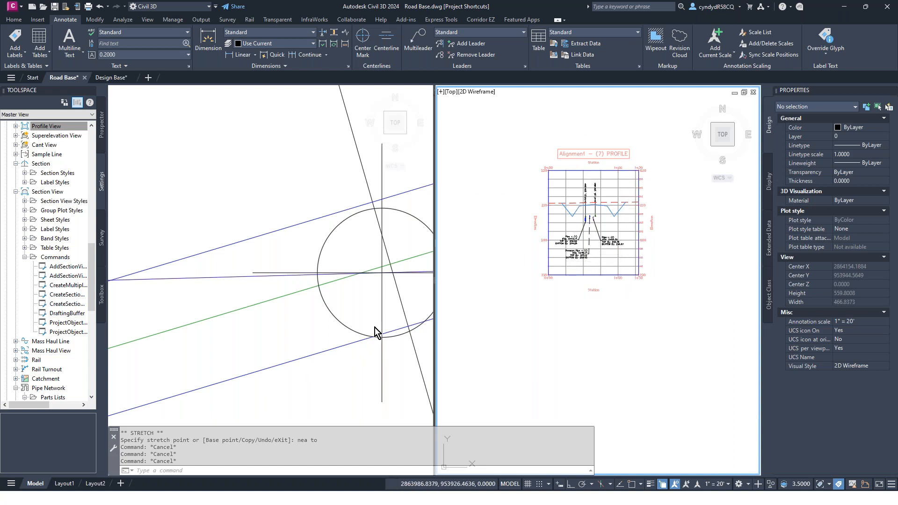
Start a sample line group on the Sylvester Way alignment, selecting the alignment in plan
{"action": "left_click", "coordinate": [313, 329]}
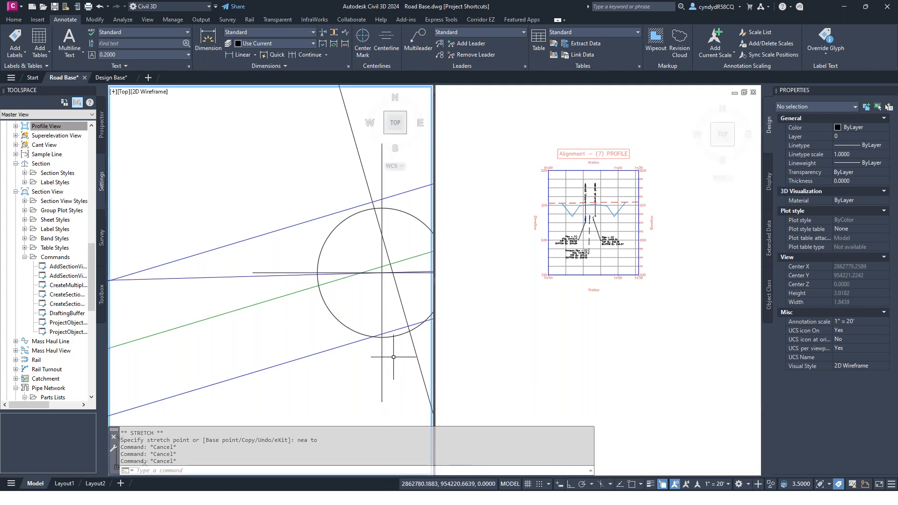
{"action": "scroll", "coordinate": [388, 366], "scroll_direction": "down", "scroll_amount": 6}
{"action": "middle_click_drag", "start_coordinate": [392, 374], "coordinate": [262, 237]}
{"action": "middle_click_drag", "start_coordinate": [671, 304], "coordinate": [576, 317]}
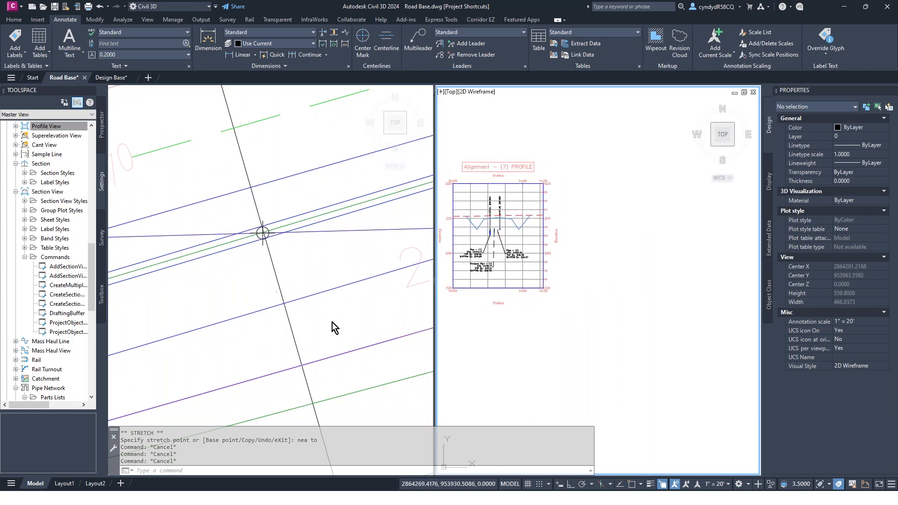
{"action": "scroll", "coordinate": [330, 370], "scroll_direction": "up", "scroll_amount": 6}
{"action": "middle_click_drag", "start_coordinate": [330, 361], "coordinate": [323, 248]}
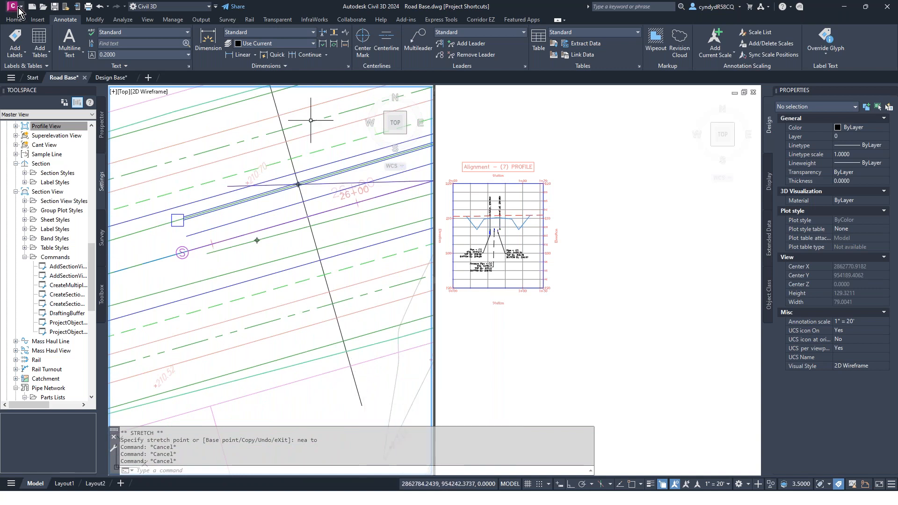
{"action": "left_click", "coordinate": [14, 20]}
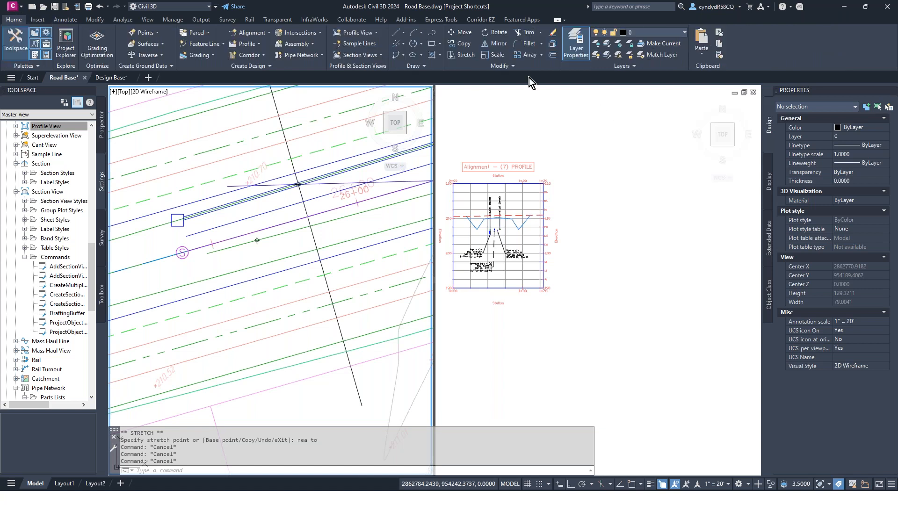
{"action": "left_click", "coordinate": [370, 46]}
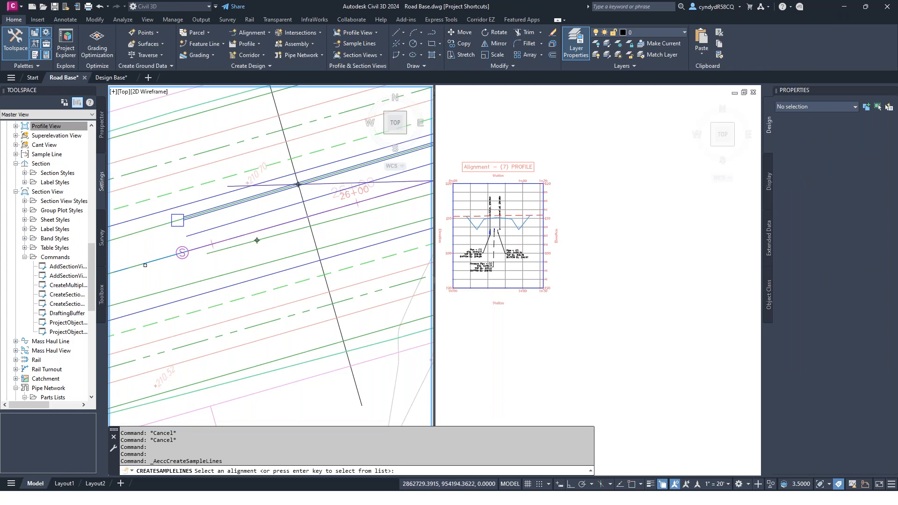
{"action": "left_click", "coordinate": [143, 263]}
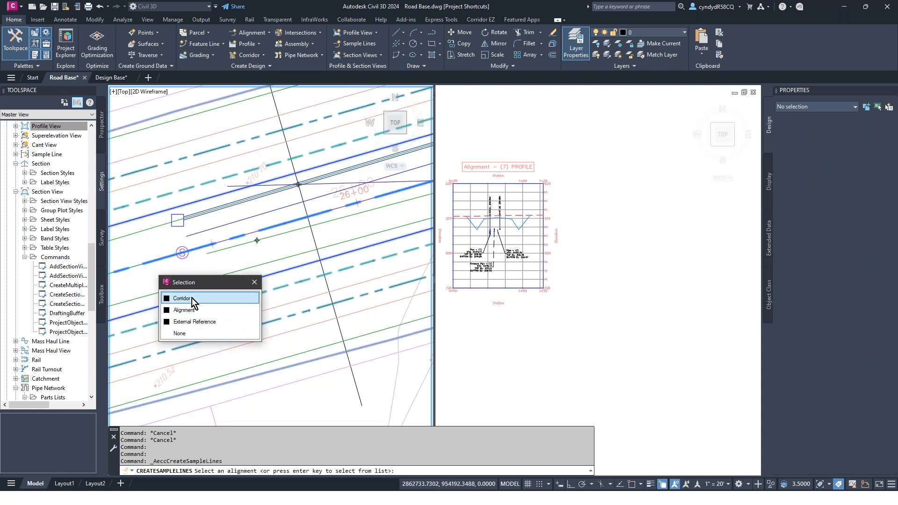
{"action": "left_click", "coordinate": [193, 310]}
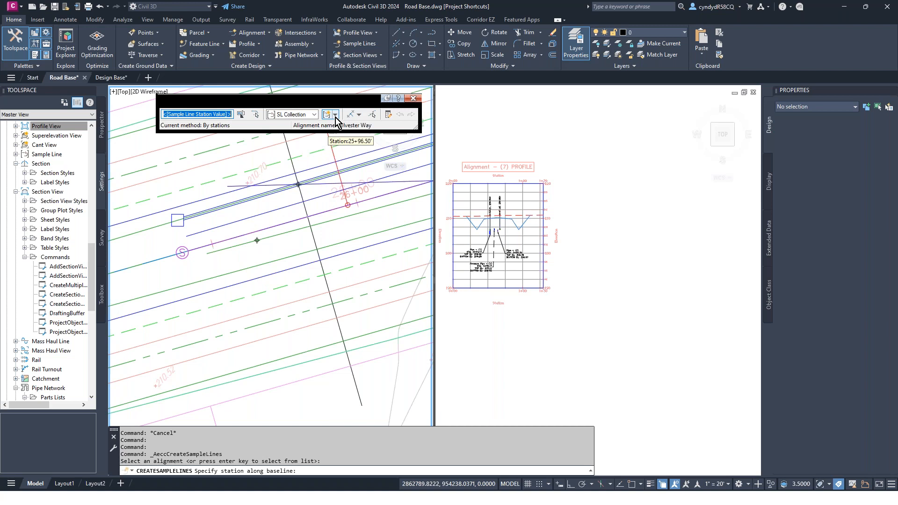
Create a sample line from the existing polyline that crosses the alignment, using the Select existing polylines method
{"action": "left_click", "coordinate": [359, 114]}
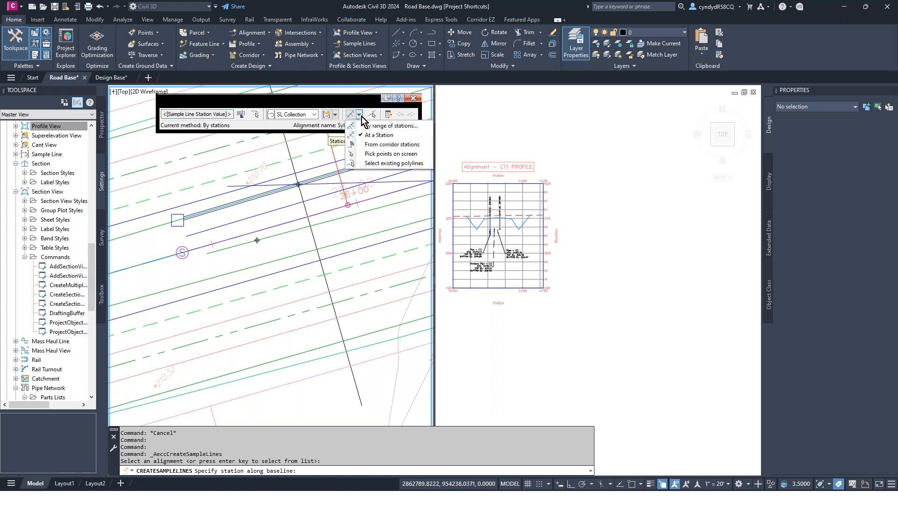
{"action": "left_click", "coordinate": [379, 164]}
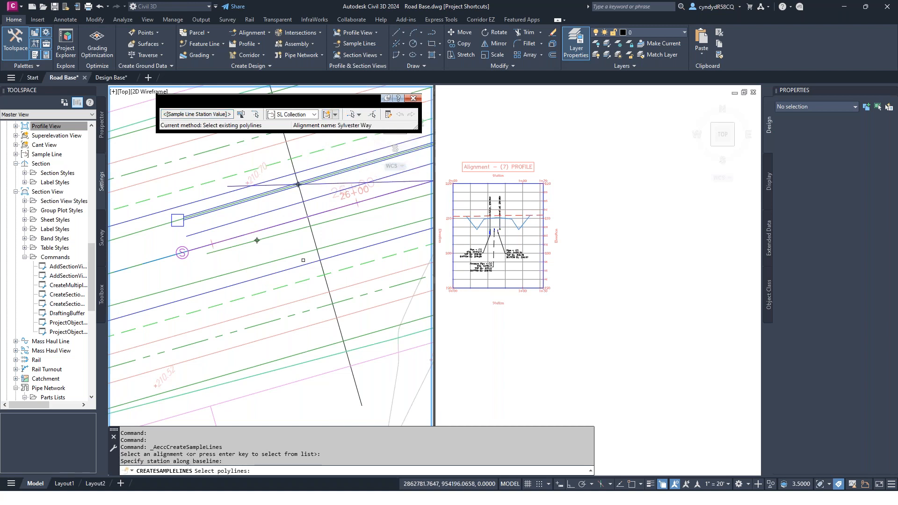
{"action": "left_click", "coordinate": [312, 236]}
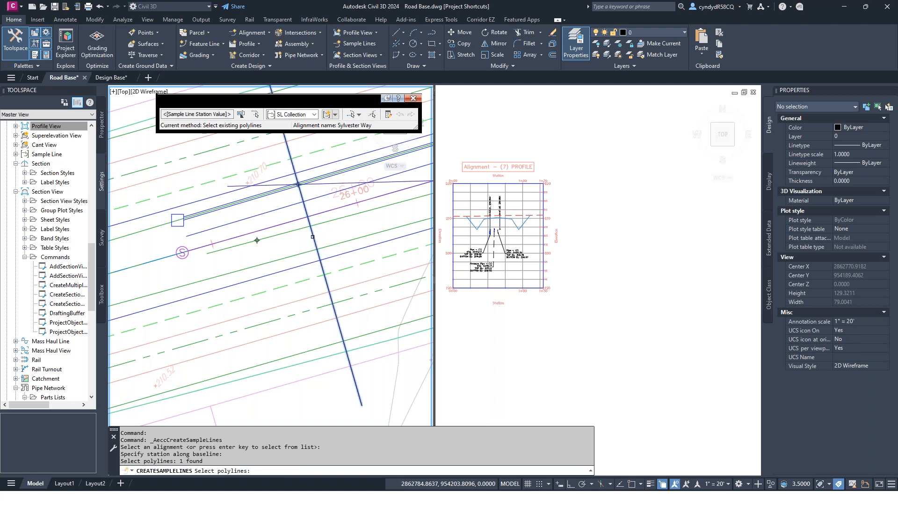
{"action": "key", "text": "Return"}
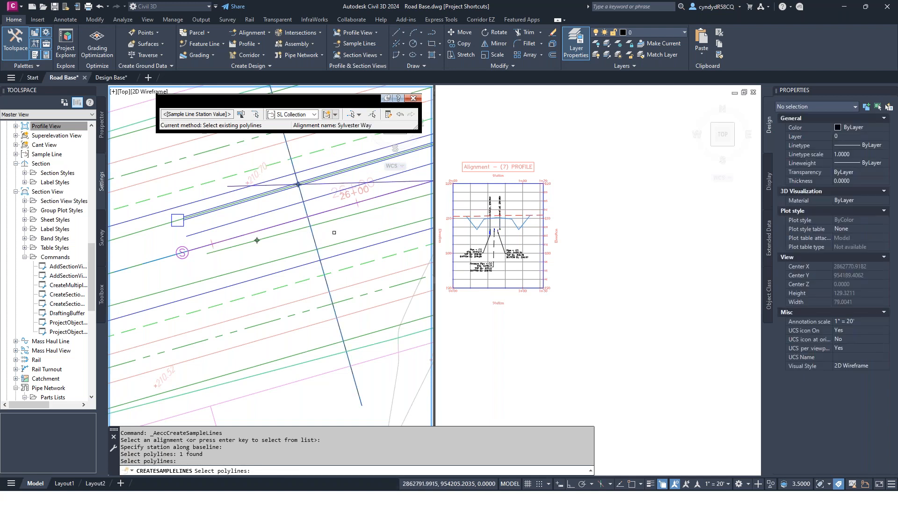
{"action": "key", "text": "Return"}
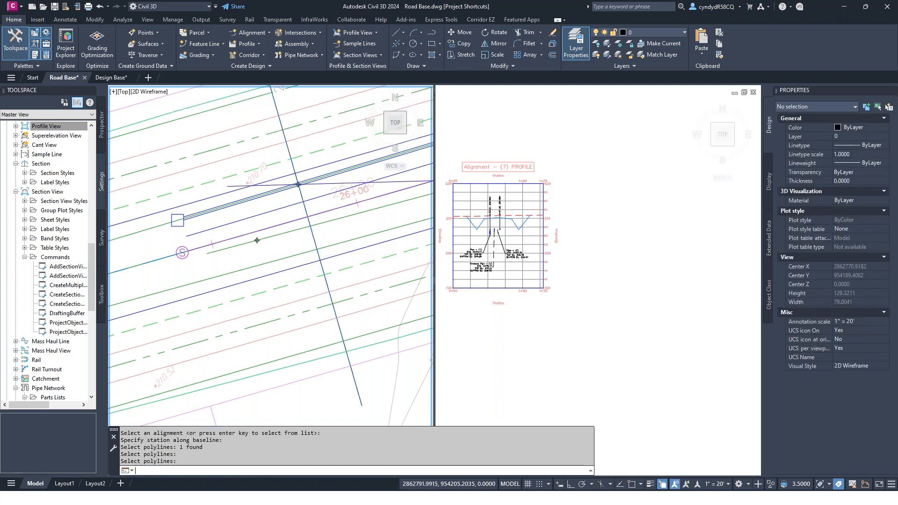
Create a section view for sample line 25+82.95 in the Land Desktop Sections style and place it beside the profile view
{"action": "scroll", "coordinate": [329, 238], "scroll_direction": "down", "scroll_amount": 2}
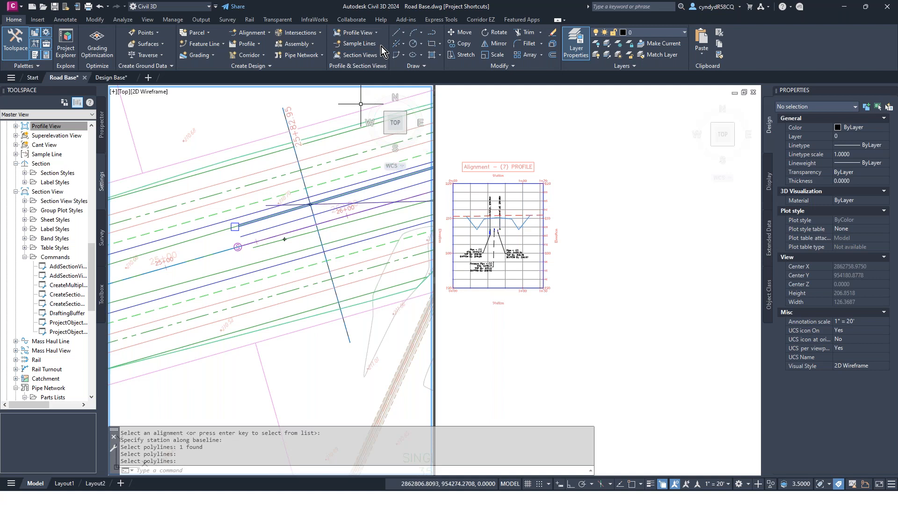
{"action": "left_click", "coordinate": [372, 56]}
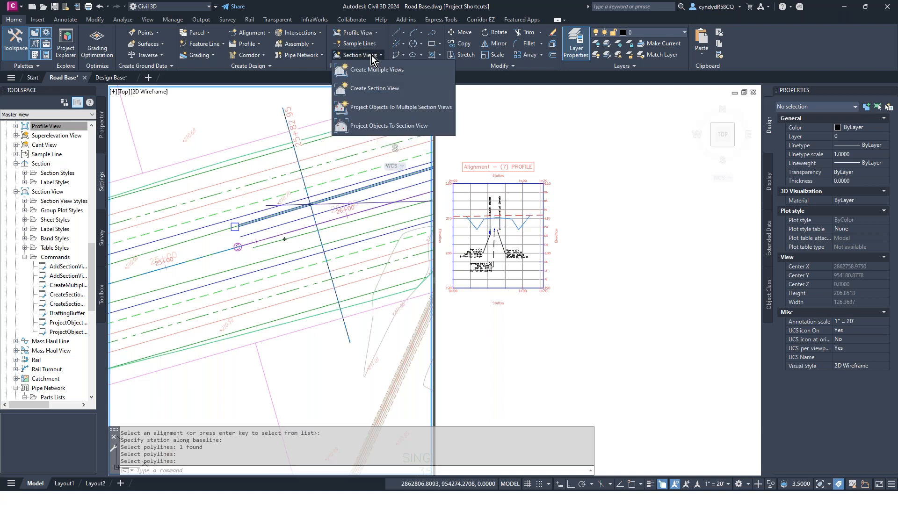
{"action": "left_click", "coordinate": [376, 88]}
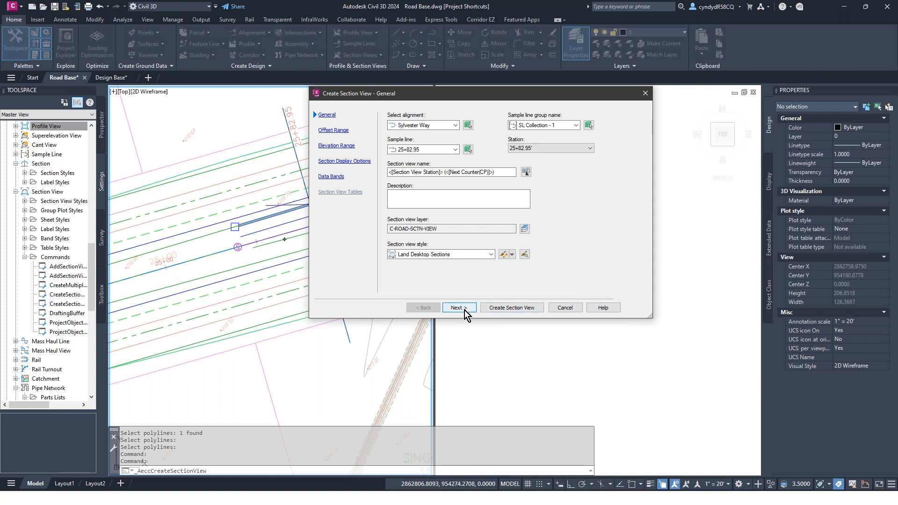
{"action": "left_click", "coordinate": [514, 307]}
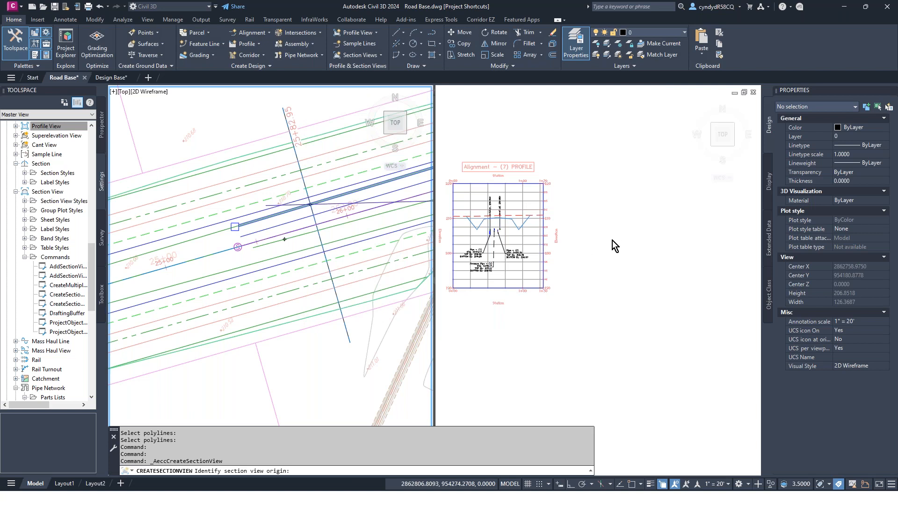
{"action": "left_click", "coordinate": [606, 239]}
{"action": "left_click", "coordinate": [601, 234]}
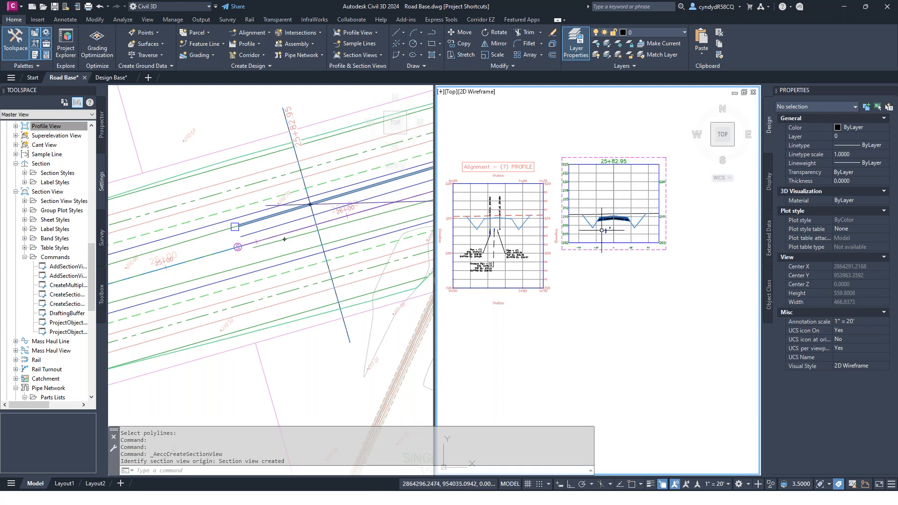
Examine the pipe crossings in the new section view and check the green feature line beside the alignment in plan
{"action": "scroll", "coordinate": [602, 230], "scroll_direction": "up", "scroll_amount": 8}
{"action": "scroll", "coordinate": [677, 253], "scroll_direction": "down", "scroll_amount": 3}
{"action": "scroll", "coordinate": [677, 225], "scroll_direction": "down", "scroll_amount": 2}
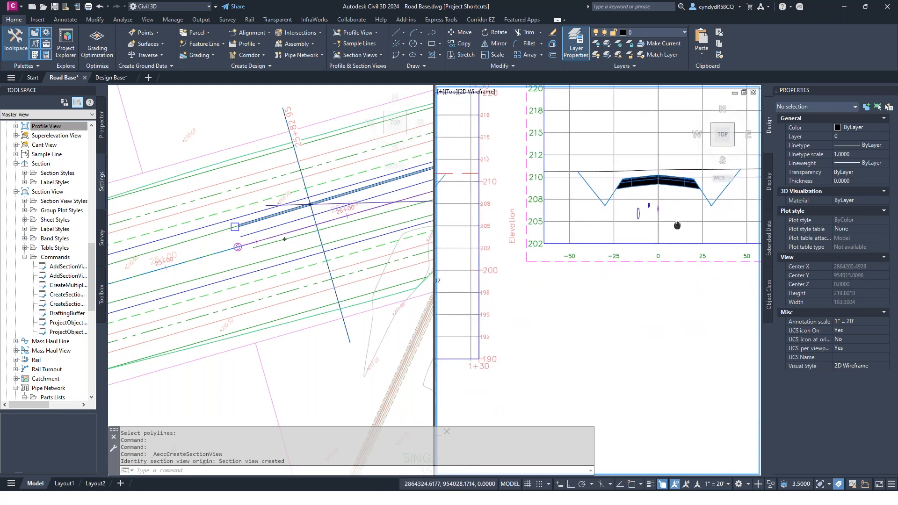
{"action": "middle_click_drag", "start_coordinate": [676, 225], "coordinate": [679, 234]}
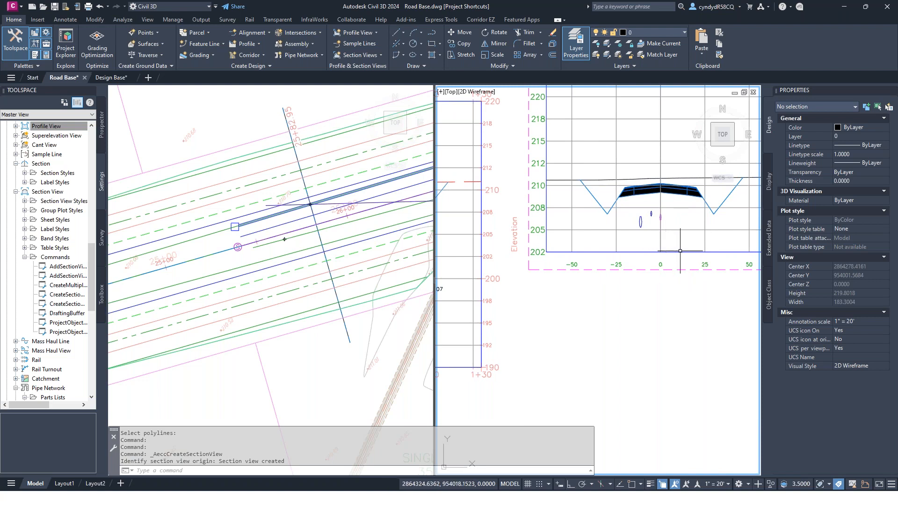
{"action": "key", "text": "Escape"}
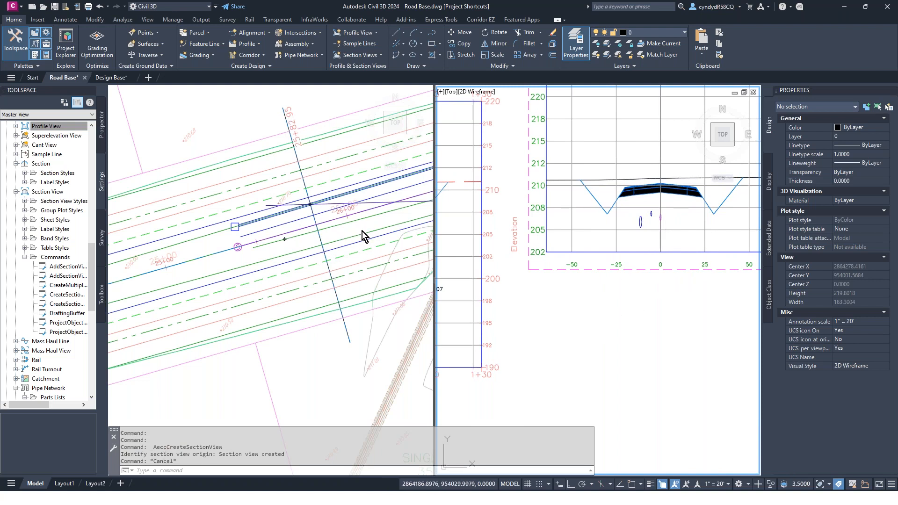
{"action": "left_click", "coordinate": [360, 234]}
{"action": "key", "text": "Escape"}
{"action": "left_click", "coordinate": [373, 215]}
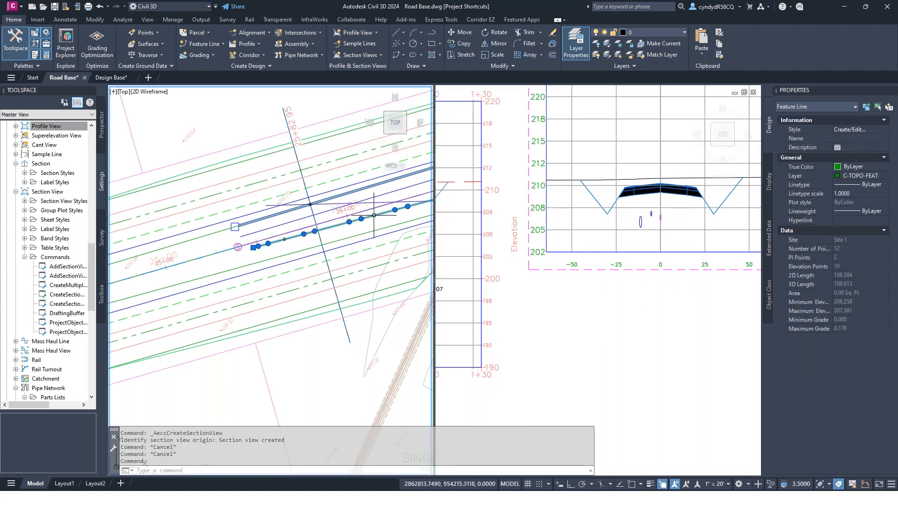
{"action": "key", "text": "Escape"}
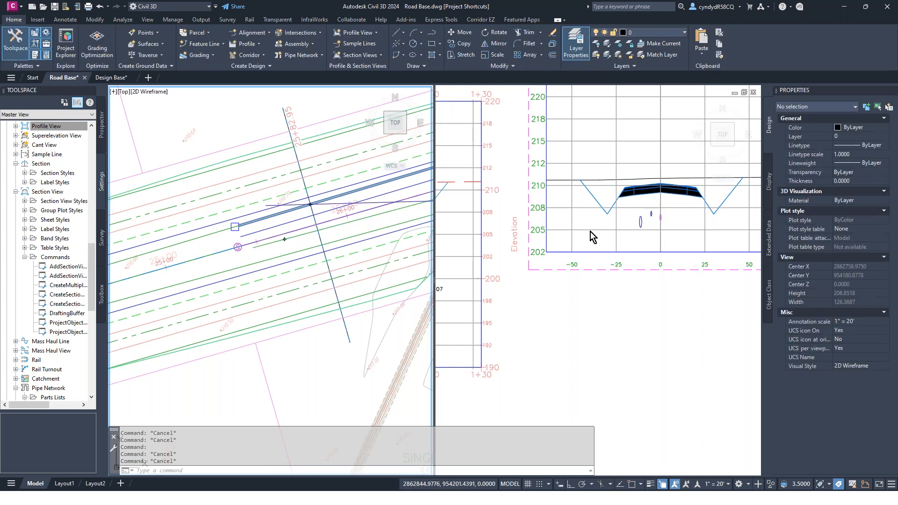
Project the green feature line and the skewed feature line into the 25+82.95 section view
{"action": "left_click", "coordinate": [590, 229]}
{"action": "left_click", "coordinate": [590, 229]}
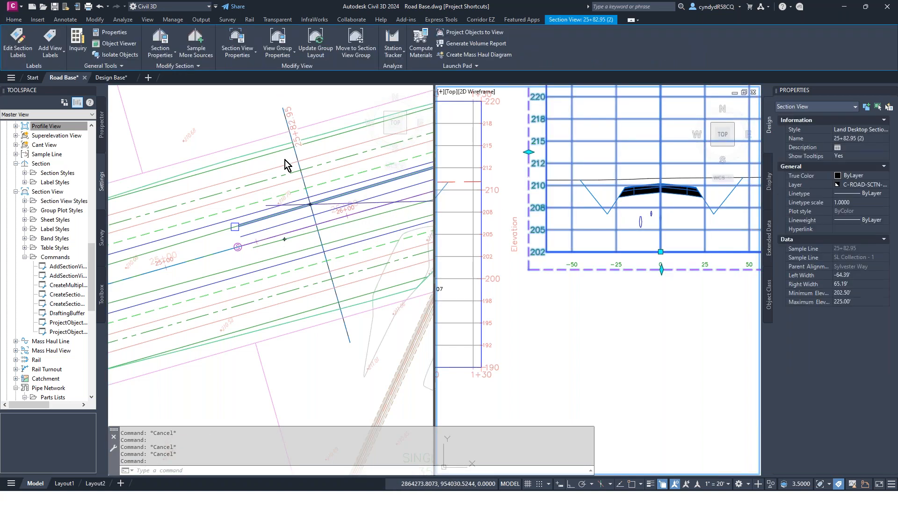
{"action": "left_click", "coordinate": [472, 33]}
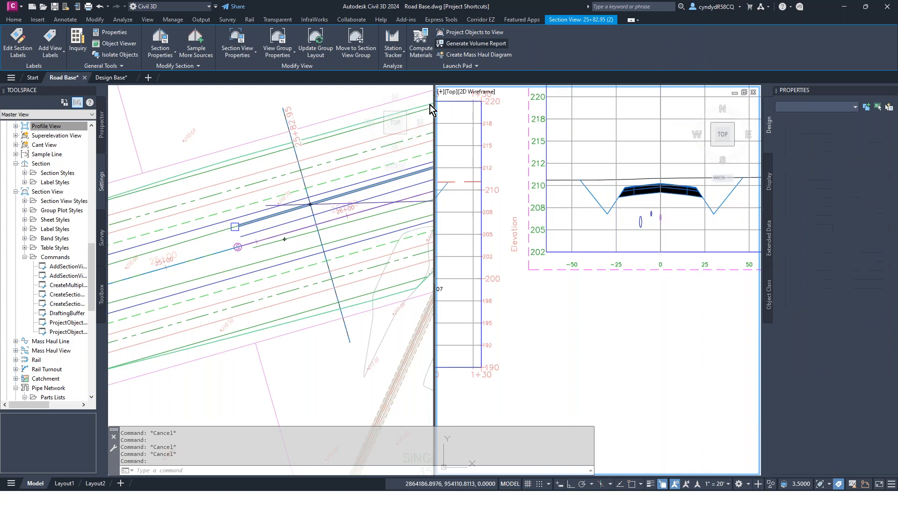
{"action": "left_click", "coordinate": [348, 235]}
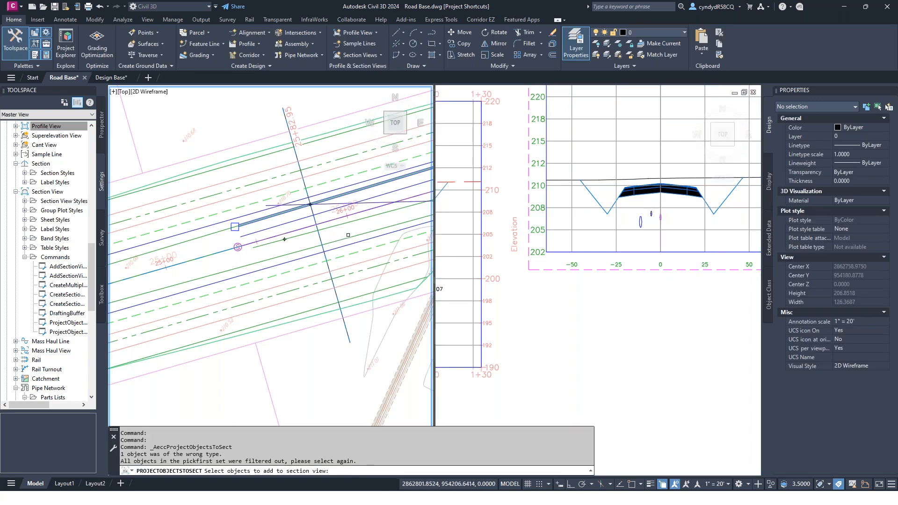
{"action": "left_click", "coordinate": [301, 235]}
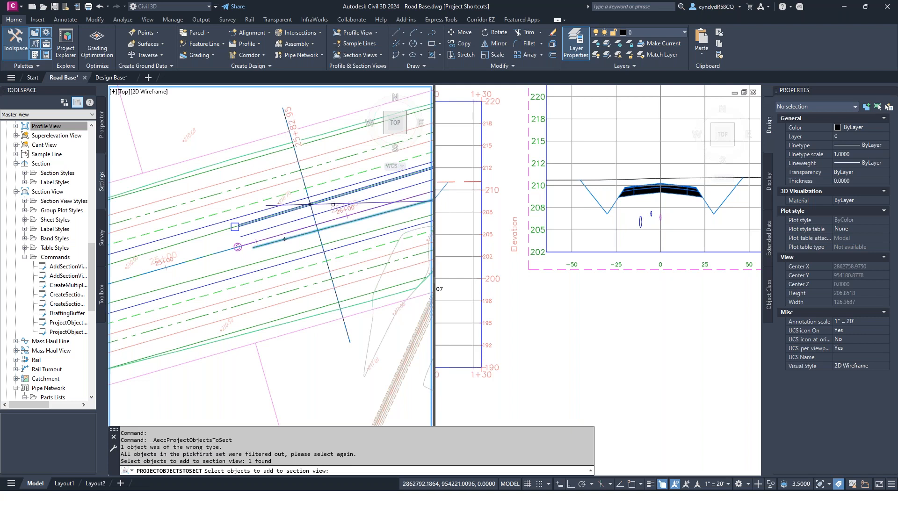
{"action": "left_click", "coordinate": [333, 204]}
{"action": "key", "text": "Return"}
{"action": "left_click", "coordinate": [484, 329]}
{"action": "left_click", "coordinate": [672, 213]}
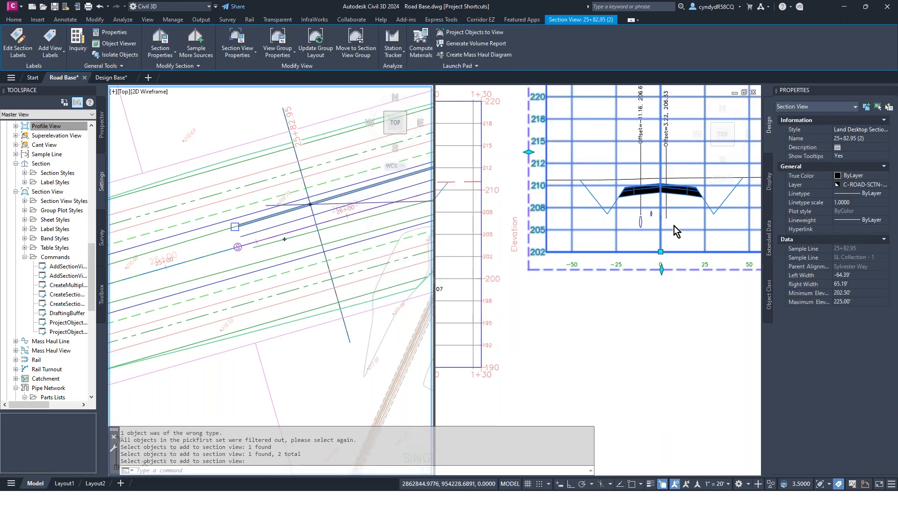
Examine where the projected feature lines fall relative to the pipe crossings in the section view
{"action": "scroll", "coordinate": [674, 225], "scroll_direction": "up", "scroll_amount": 8}
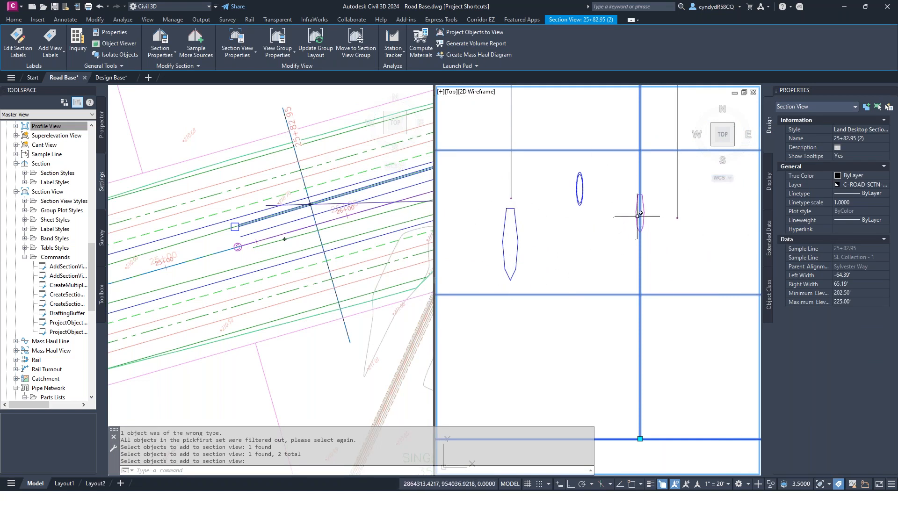
{"action": "scroll", "coordinate": [677, 210], "scroll_direction": "up", "scroll_amount": 4}
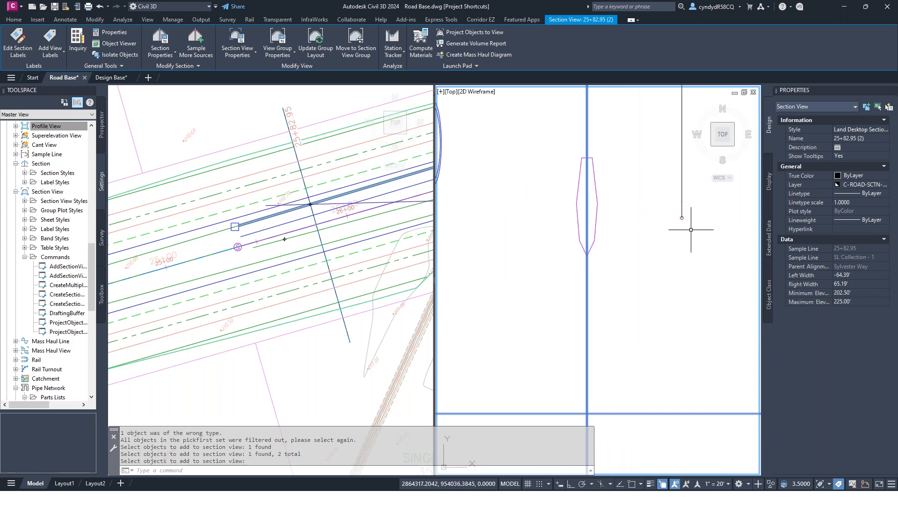
{"action": "scroll", "coordinate": [691, 230], "scroll_direction": "down", "scroll_amount": 3}
{"action": "scroll", "coordinate": [692, 219], "scroll_direction": "down", "scroll_amount": 1}
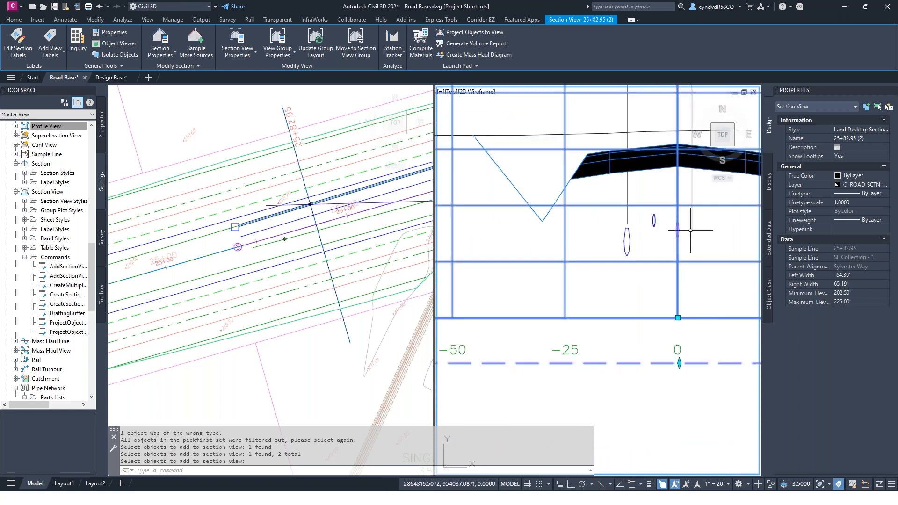
{"action": "scroll", "coordinate": [674, 239], "scroll_direction": "down", "scroll_amount": 3}
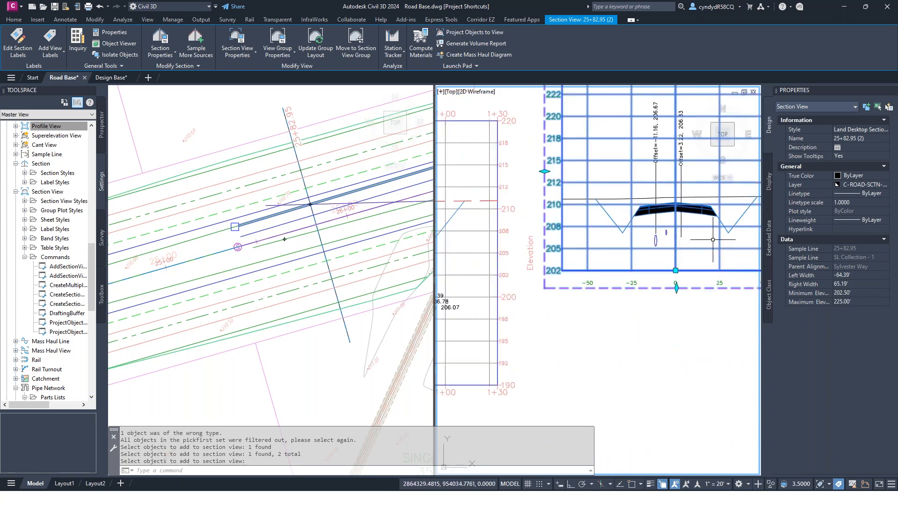
Review the complete 25+82.95 section view with its pipe crossings and projected feature lines, and clear the selection
{"action": "middle_click_drag", "start_coordinate": [694, 247], "coordinate": [675, 255]}
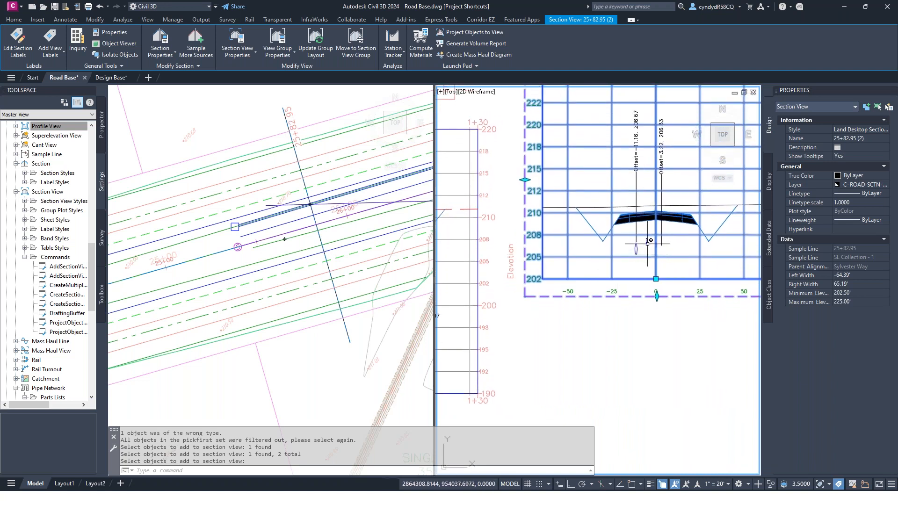
{"action": "scroll", "coordinate": [677, 252], "scroll_direction": "down", "scroll_amount": 2}
{"action": "middle_click_drag", "start_coordinate": [678, 278], "coordinate": [629, 265]}
{"action": "key", "text": "Escape"}
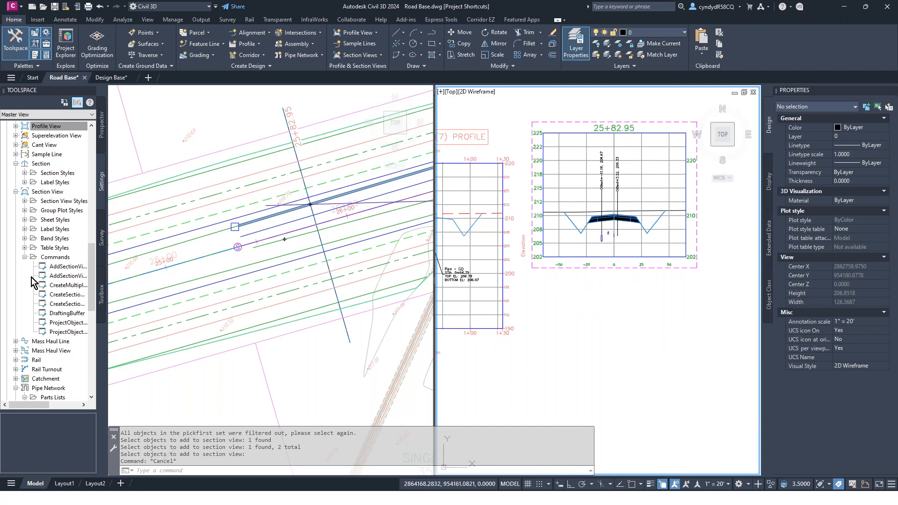
{"action": "key", "text": "Escape"}
{"action": "left_click", "coordinate": [614, 369]}
{"action": "key", "text": "Escape"}
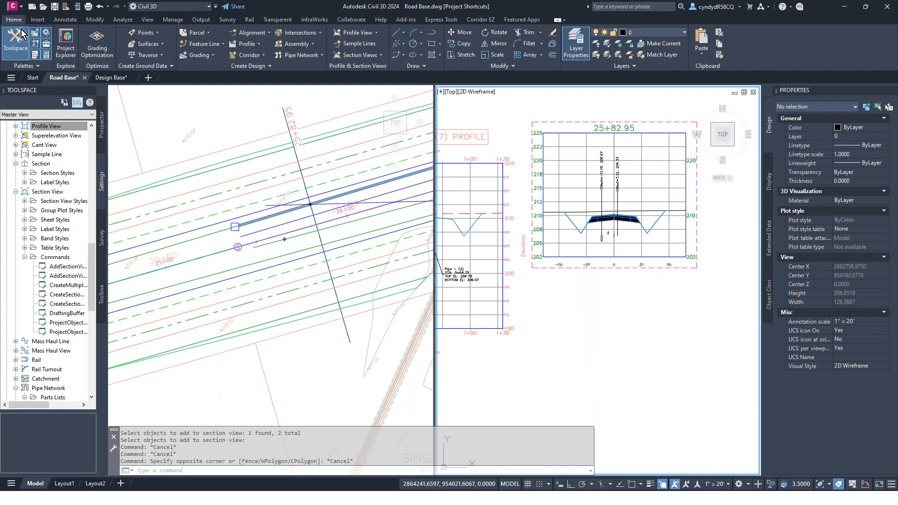
Start a quick profile from the green feature line beside the alignment and assign the Design Profile style to surface Sandy Shores FG
{"action": "left_click", "coordinate": [124, 20]}
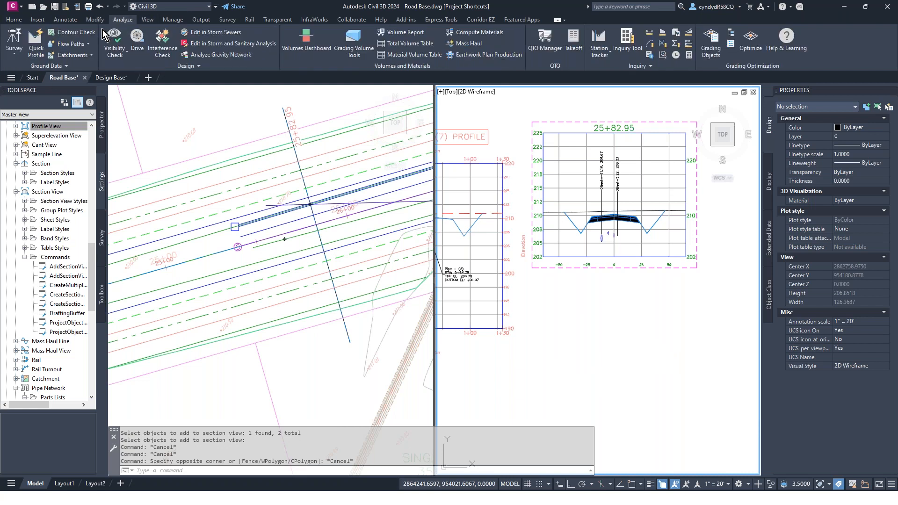
{"action": "left_click", "coordinate": [33, 40]}
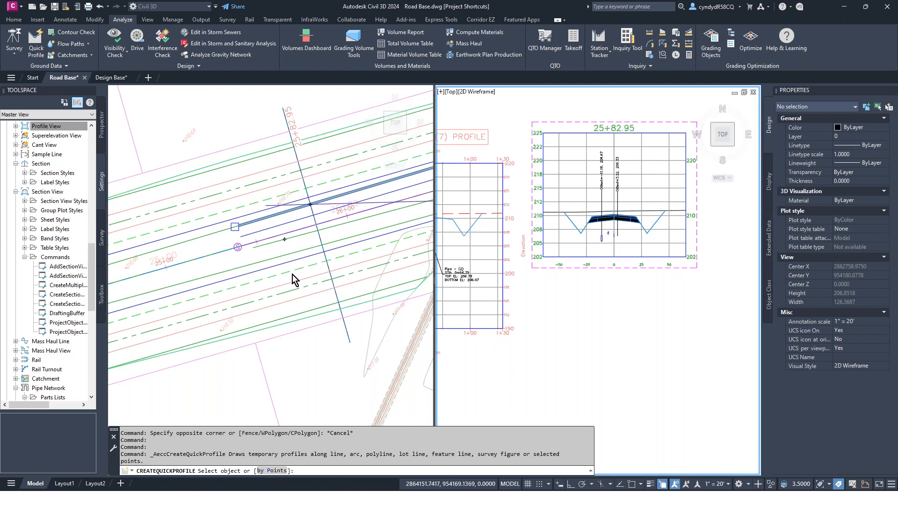
{"action": "key", "text": "Escape"}
{"action": "left_click", "coordinate": [345, 234]}
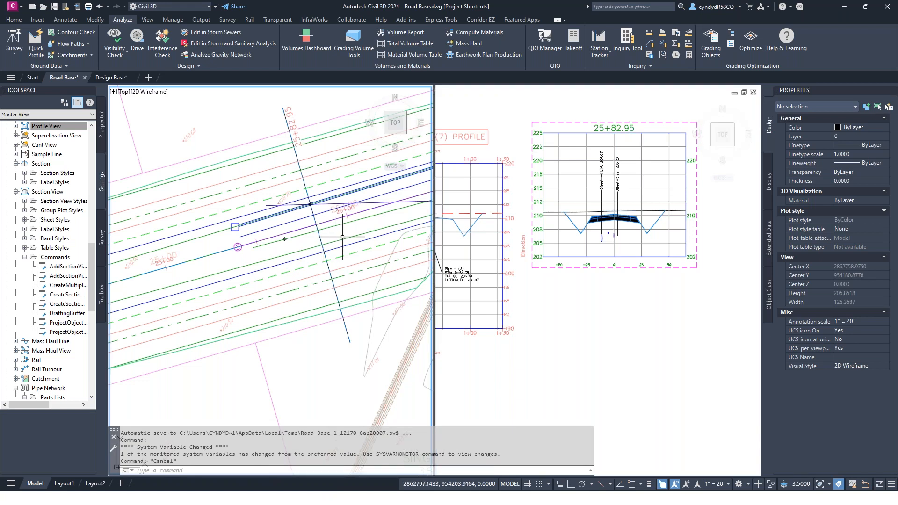
{"action": "key", "text": "Return"}
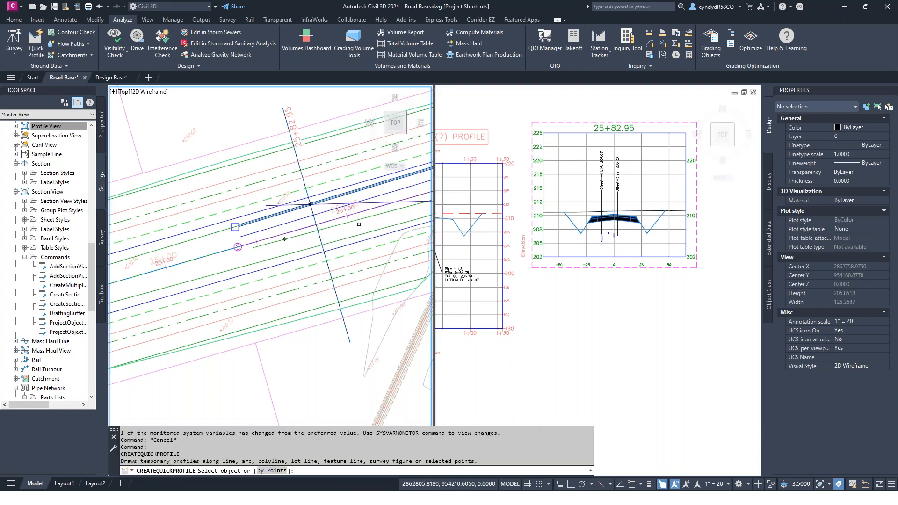
{"action": "mouse_move", "coordinate": [345, 229]}
{"action": "middle_mouse_down"}
{"action": "mouse_move", "coordinate": [319, 245]}
{"action": "mouse_move", "coordinate": [277, 239]}
{"action": "middle_mouse_up"}
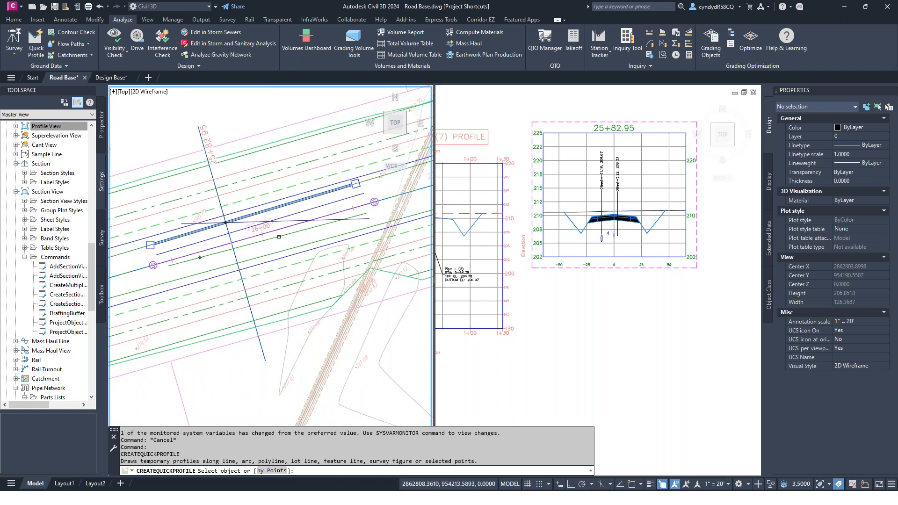
{"action": "left_click", "coordinate": [280, 244]}
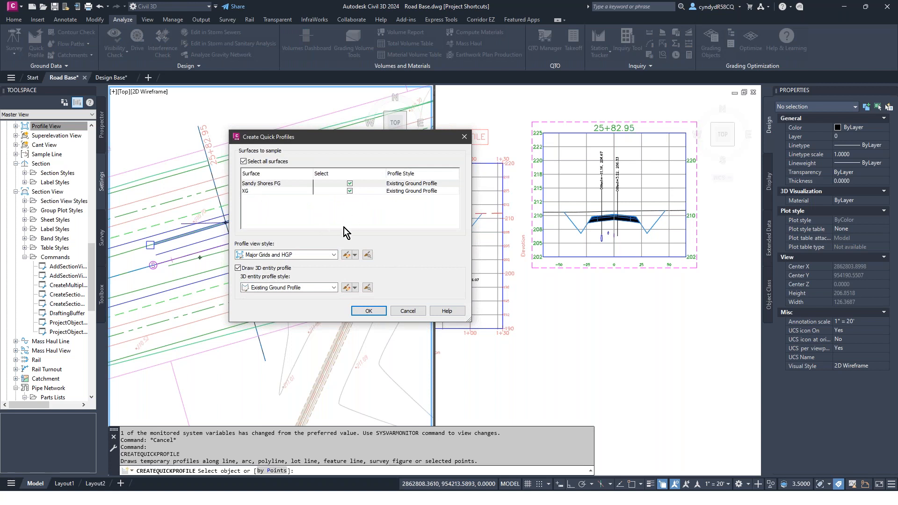
{"action": "left_click", "coordinate": [441, 184]}
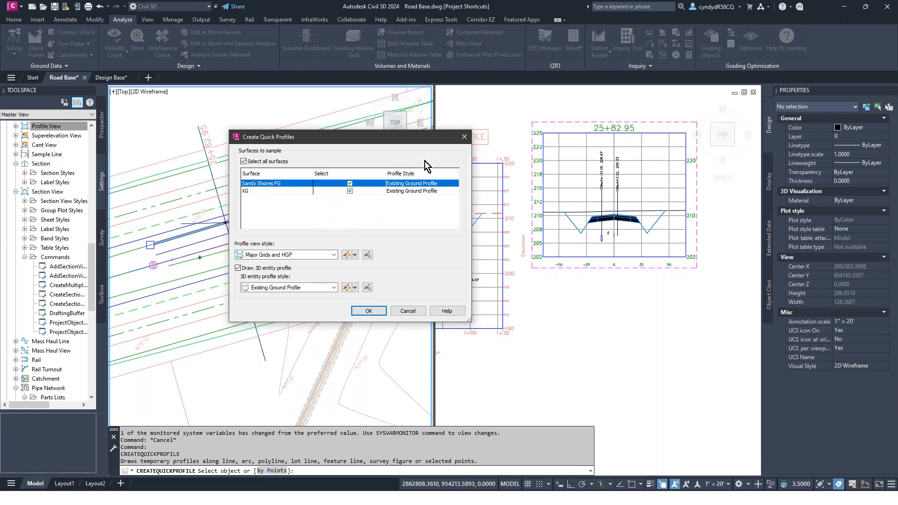
{"action": "left_click", "coordinate": [441, 184]}
{"action": "left_click", "coordinate": [449, 142]}
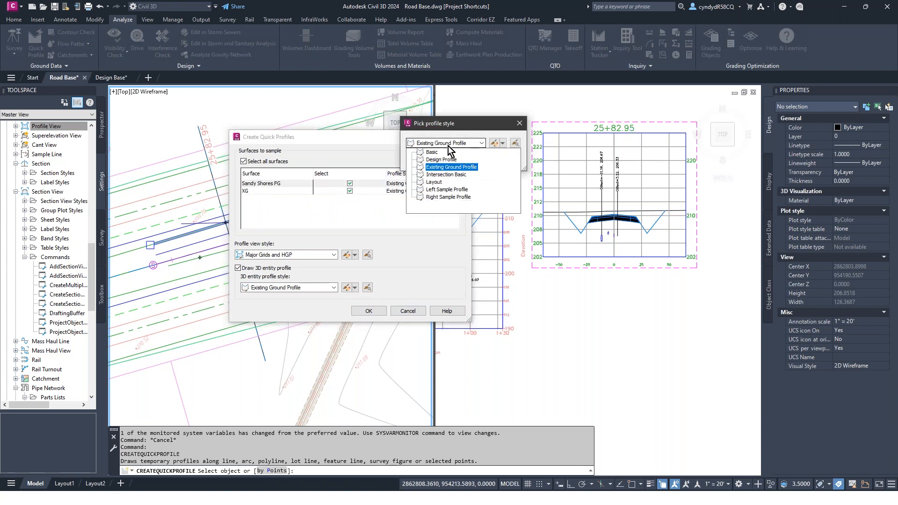
{"action": "left_click", "coordinate": [457, 170]}
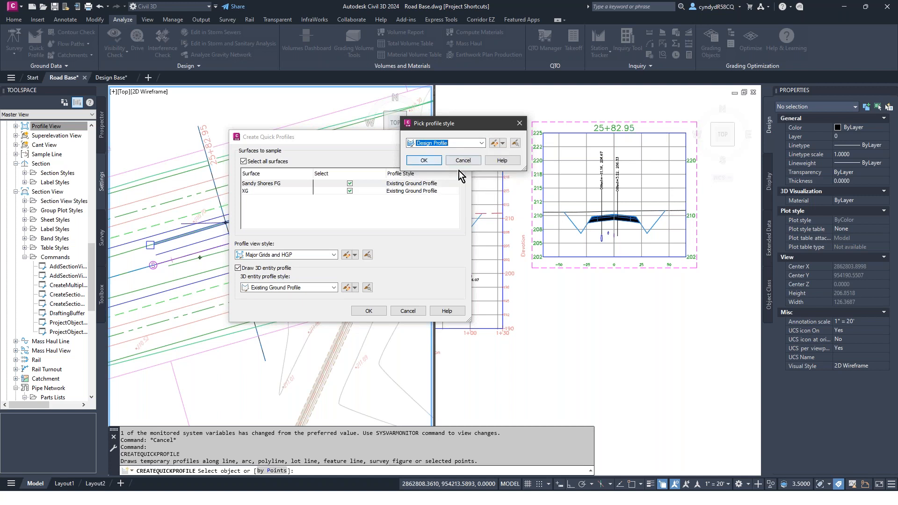
{"action": "left_click", "coordinate": [427, 162]}
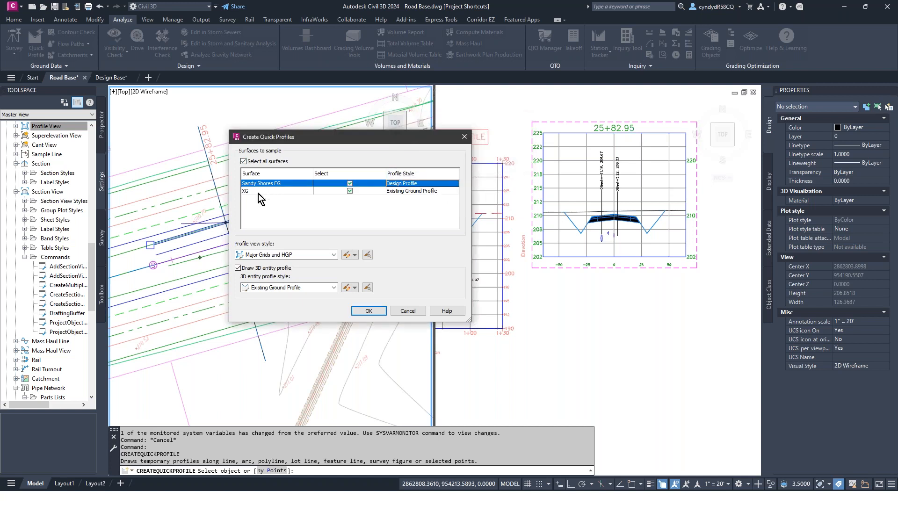
Set the quick profile's view style to Full Grid and its 3D entity profile style to Layout
{"action": "left_click", "coordinate": [332, 255]}
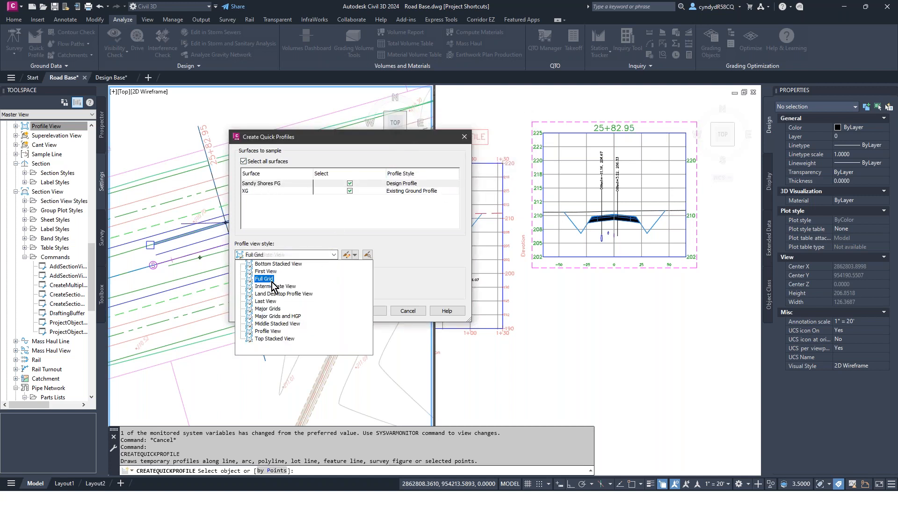
{"action": "left_click", "coordinate": [265, 278]}
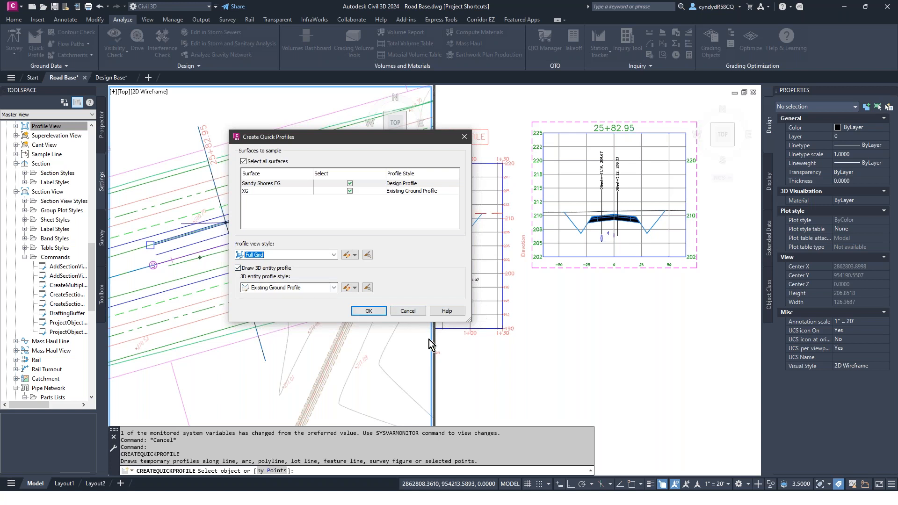
{"action": "left_click", "coordinate": [310, 288]}
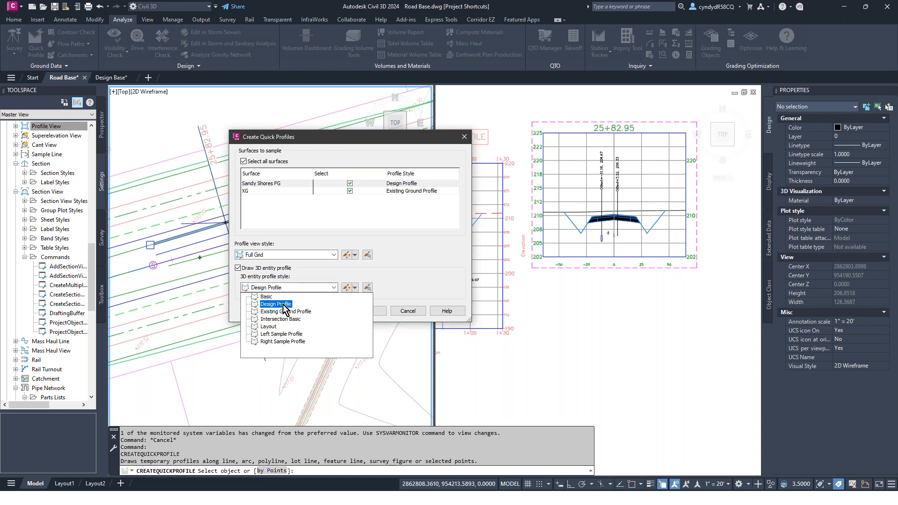
{"action": "left_click", "coordinate": [274, 327]}
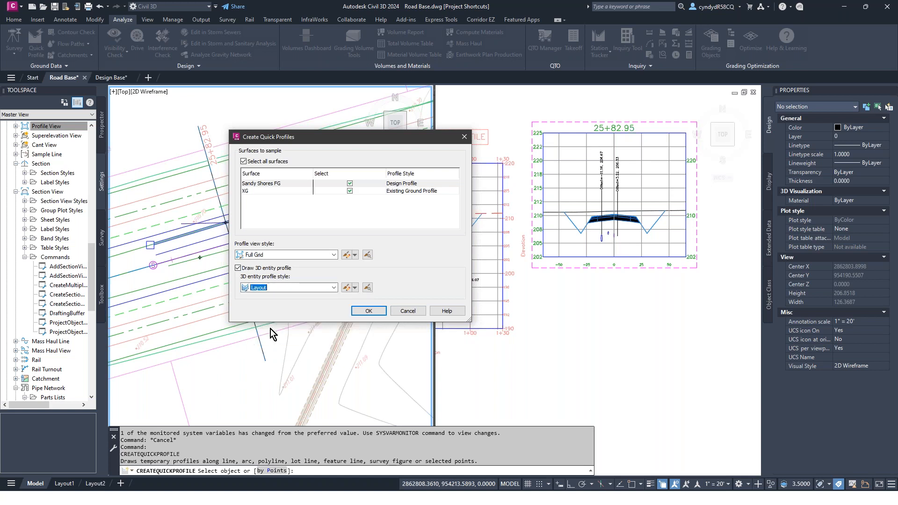
Create the quick profile and place its profile view below the 25+82.95 section view
{"action": "left_click", "coordinate": [369, 311]}
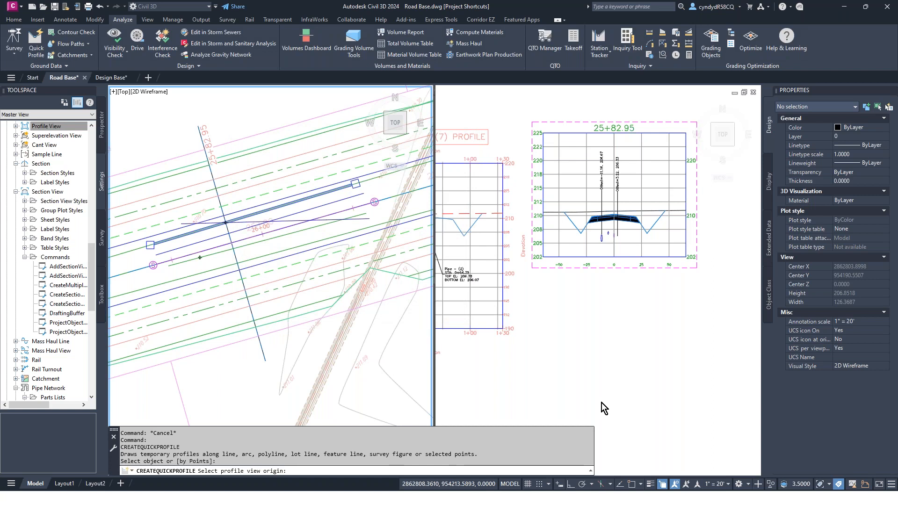
{"action": "left_click", "coordinate": [602, 400]}
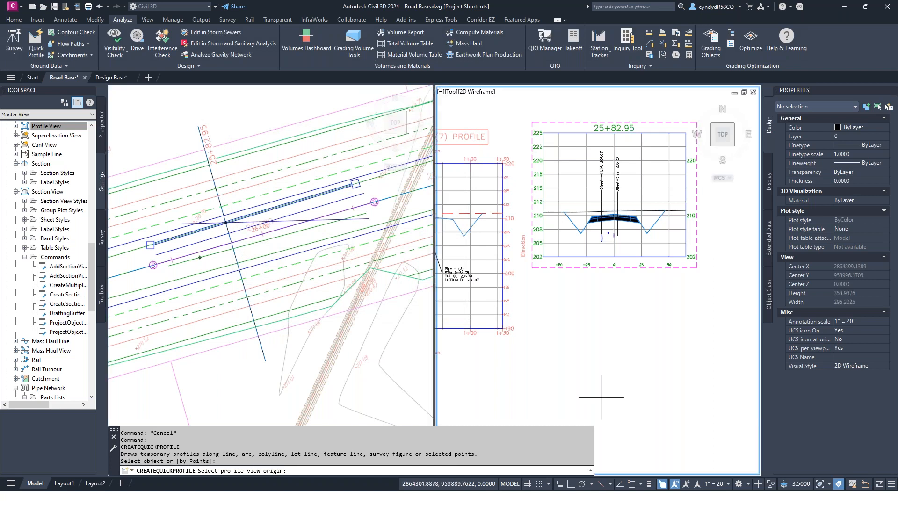
{"action": "left_click", "coordinate": [634, 461]}
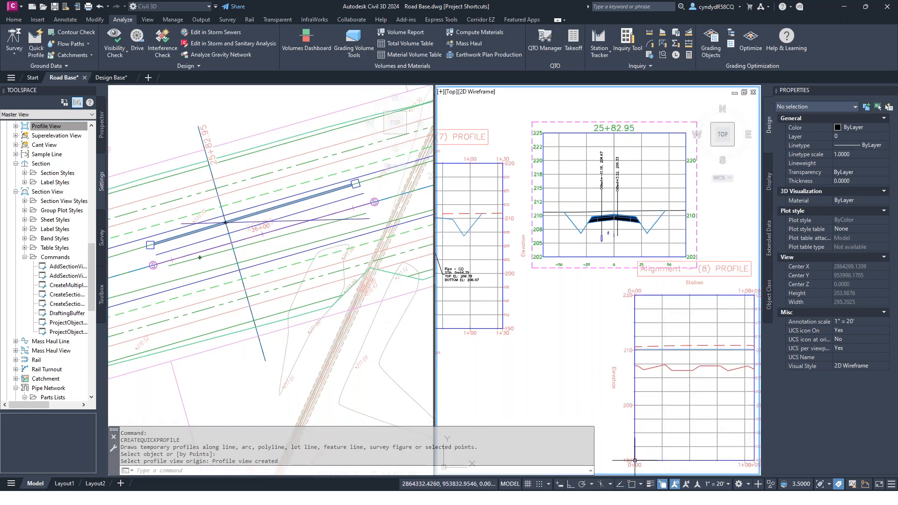
{"action": "middle_click_drag", "start_coordinate": [634, 461], "coordinate": [518, 352]}
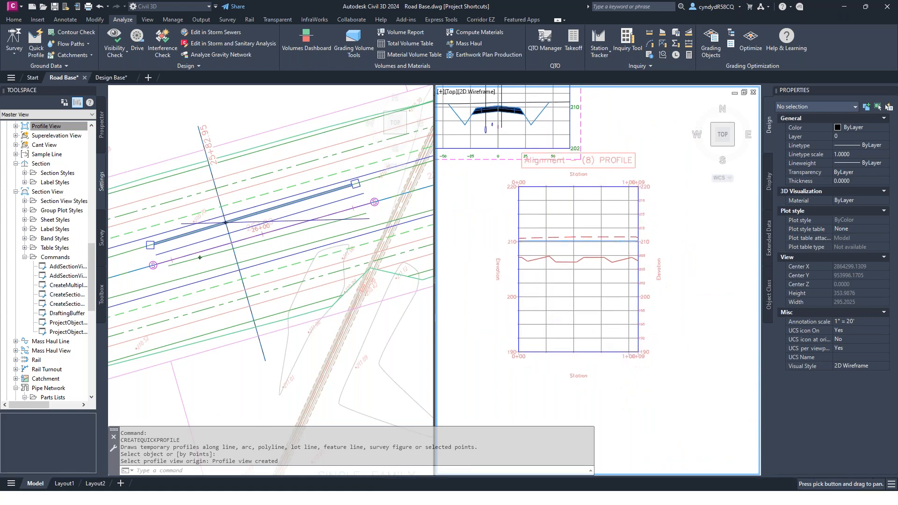
Examine the feature line's 3D entity profile in the new profile view and compare it with the line in plan
{"action": "left_click", "coordinate": [590, 258]}
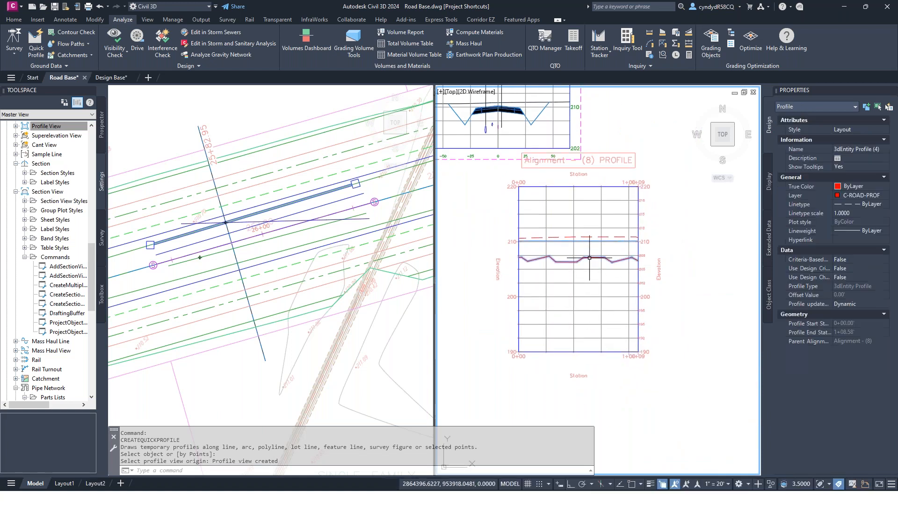
{"action": "scroll", "coordinate": [555, 279], "scroll_direction": "up", "scroll_amount": 2}
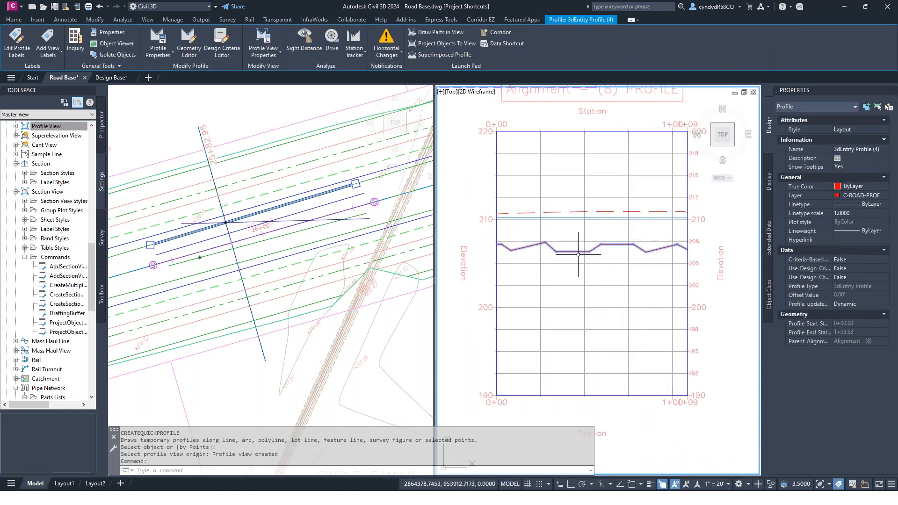
{"action": "scroll", "coordinate": [659, 245], "scroll_direction": "up", "scroll_amount": 3}
{"action": "scroll", "coordinate": [660, 244], "scroll_direction": "down", "scroll_amount": 3}
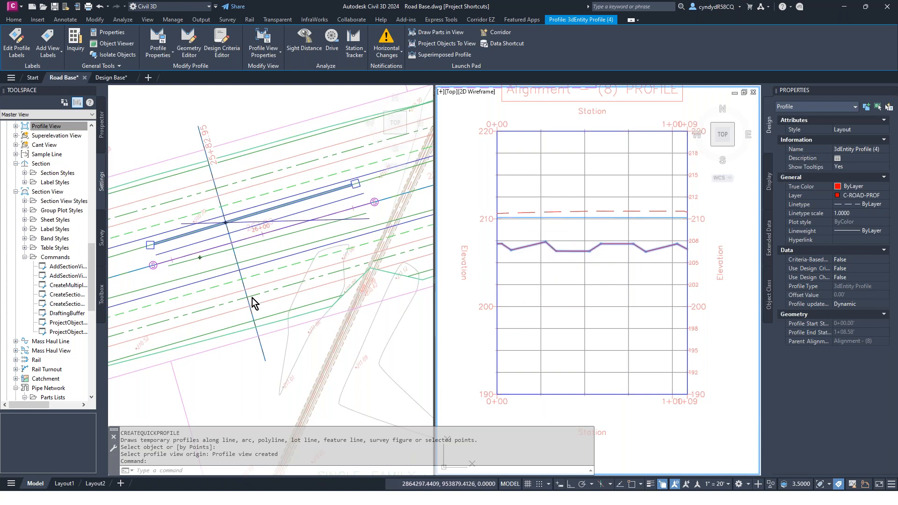
{"action": "left_click", "coordinate": [283, 246]}
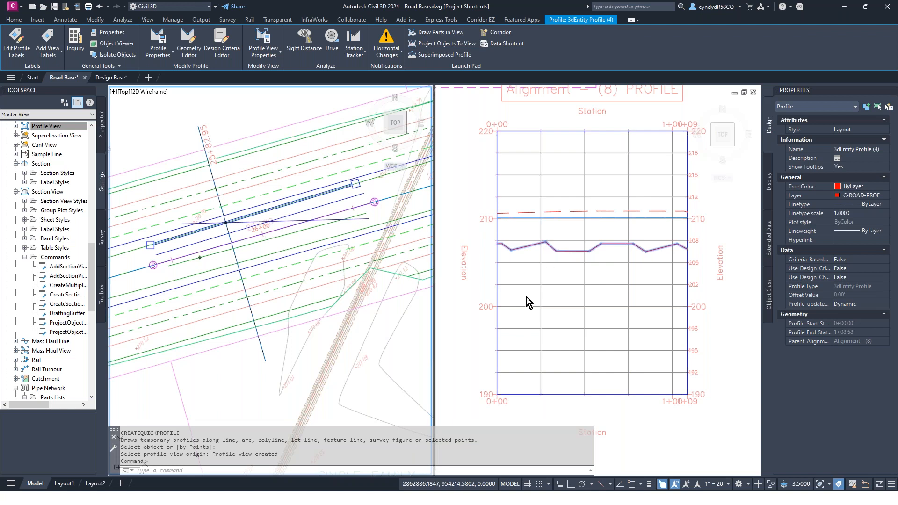
{"action": "left_click", "coordinate": [546, 295]}
{"action": "left_click", "coordinate": [541, 285]}
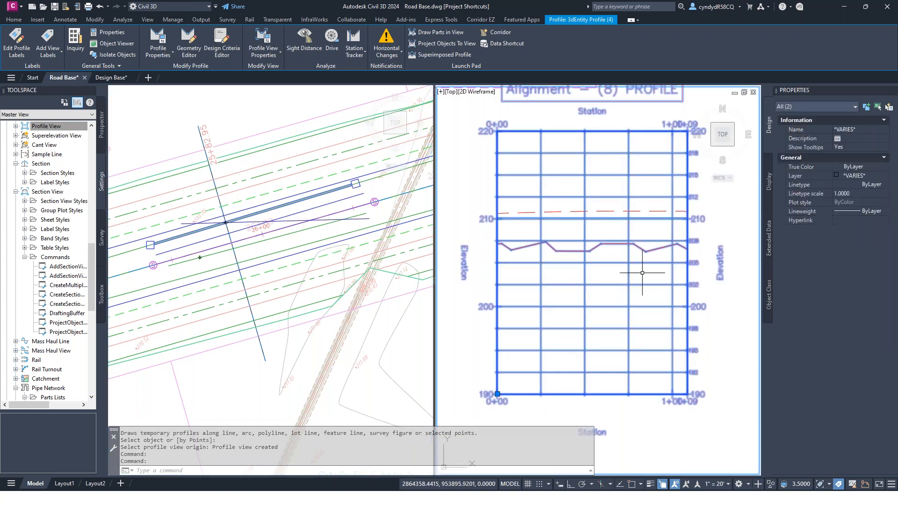
{"action": "key", "text": "Escape"}
{"action": "key", "text": "Escape"}
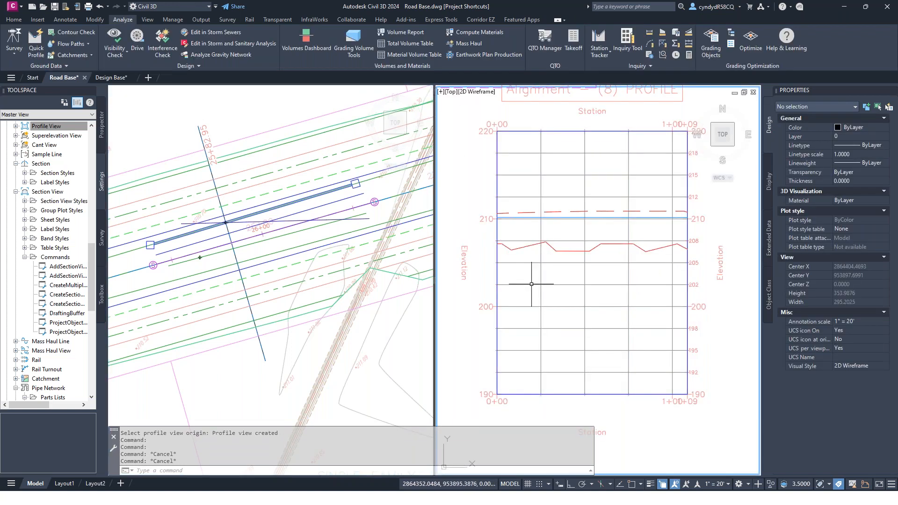
Project the skewed feature line into the new profile view with the Basic style and Use Object elevations
{"action": "left_click", "coordinate": [554, 263]}
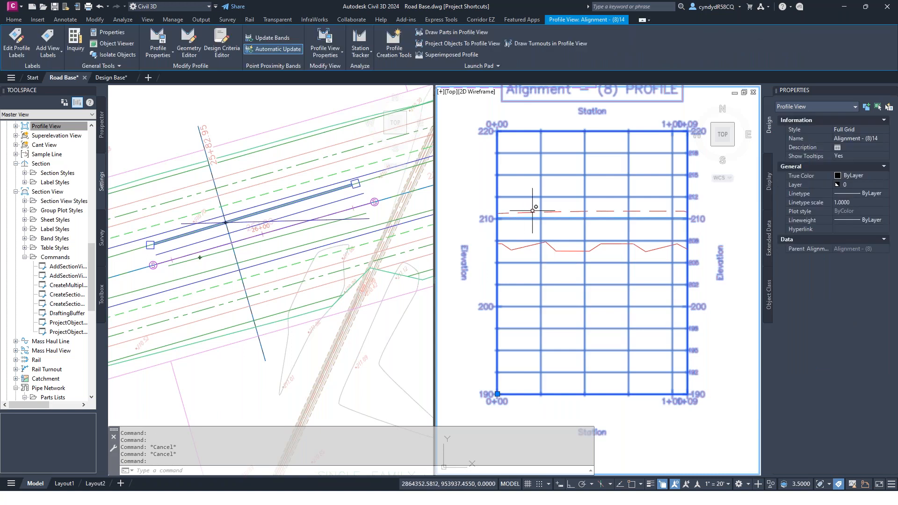
{"action": "left_click", "coordinate": [464, 46]}
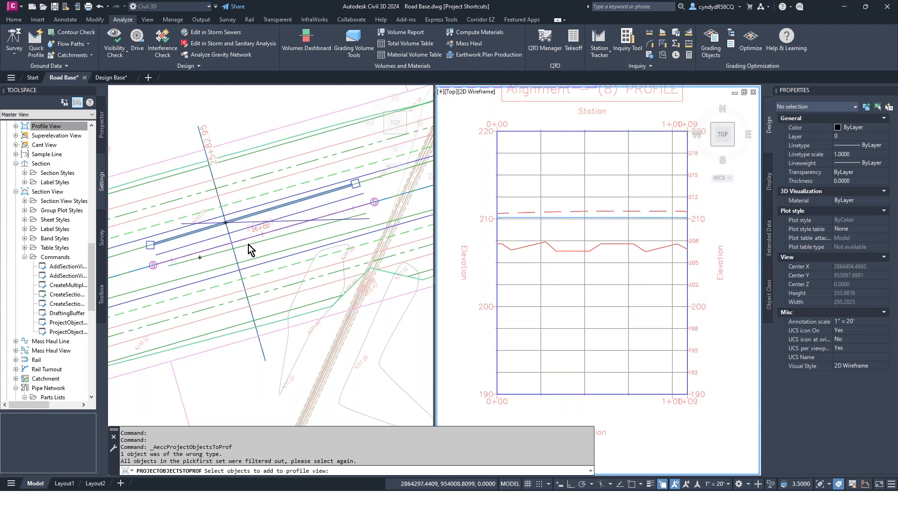
{"action": "left_click", "coordinate": [288, 223]}
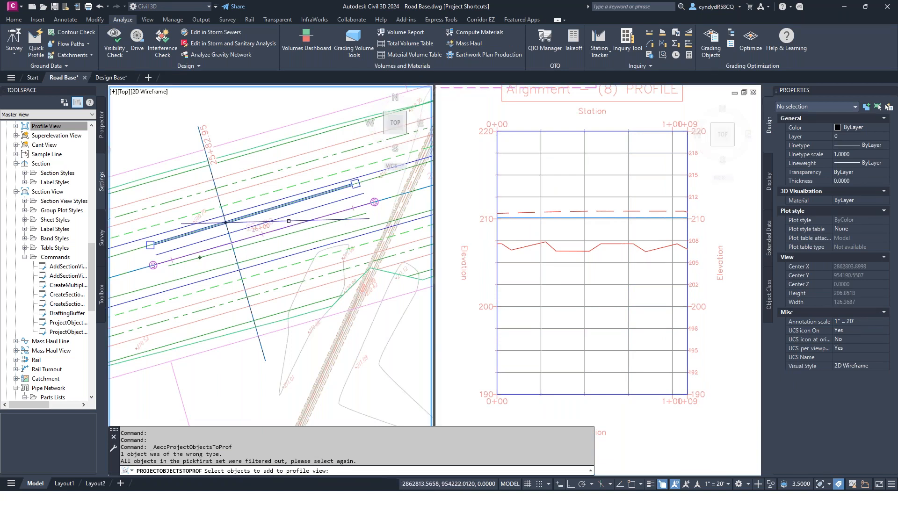
{"action": "left_click", "coordinate": [288, 220]}
{"action": "key", "text": "Return"}
{"action": "left_click", "coordinate": [489, 329]}
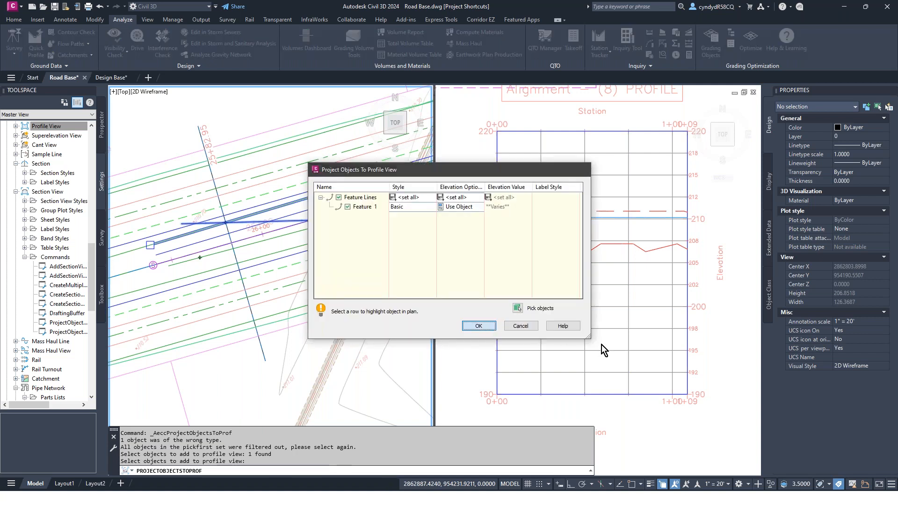
{"action": "left_click", "coordinate": [601, 270]}
{"action": "key", "text": "Escape"}
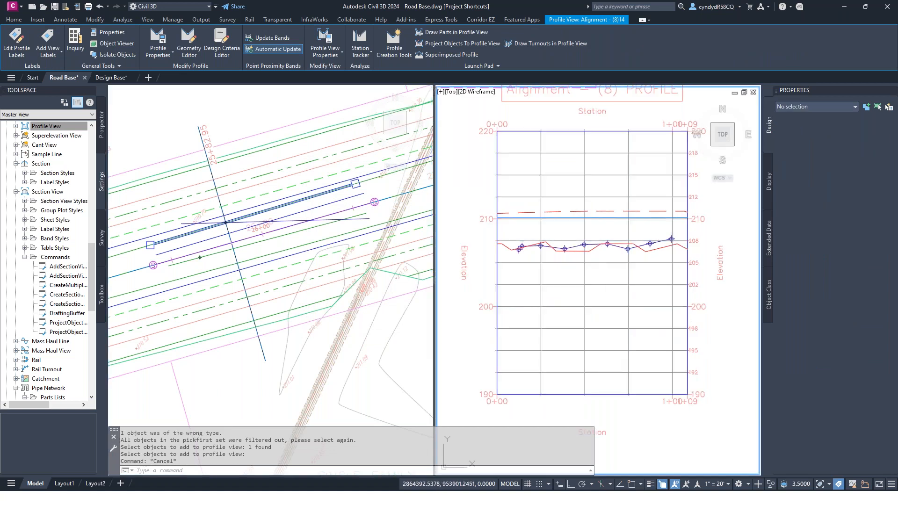
Inspect the projected skewed feature line in the profile view and delete that projection
{"action": "scroll", "coordinate": [588, 241], "scroll_direction": "up", "scroll_amount": 2}
{"action": "scroll", "coordinate": [589, 241], "scroll_direction": "up", "scroll_amount": 1}
{"action": "left_click", "coordinate": [577, 243]}
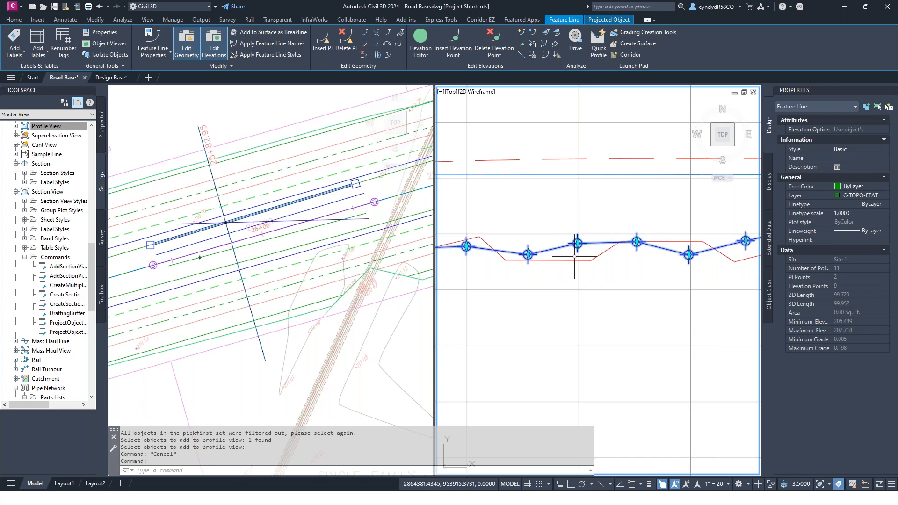
{"action": "key", "text": "Escape"}
{"action": "left_click", "coordinate": [552, 247]}
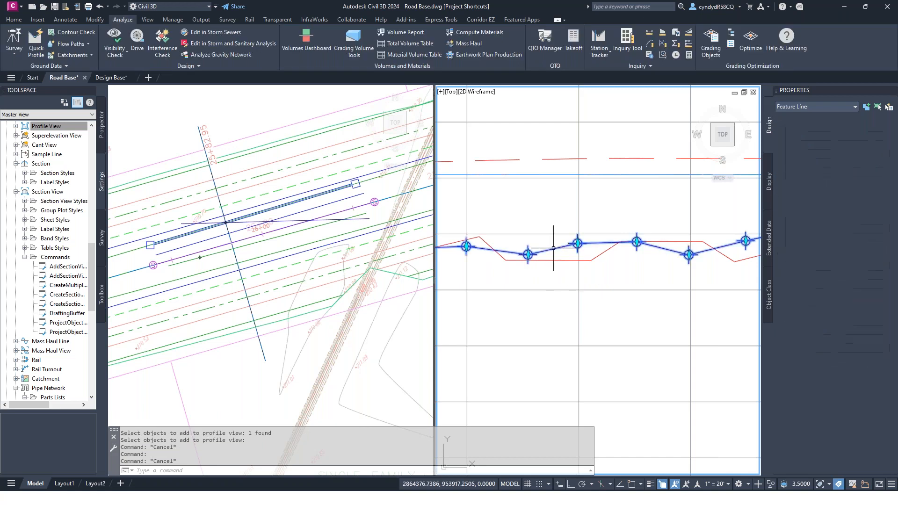
{"action": "key", "text": "Delete"}
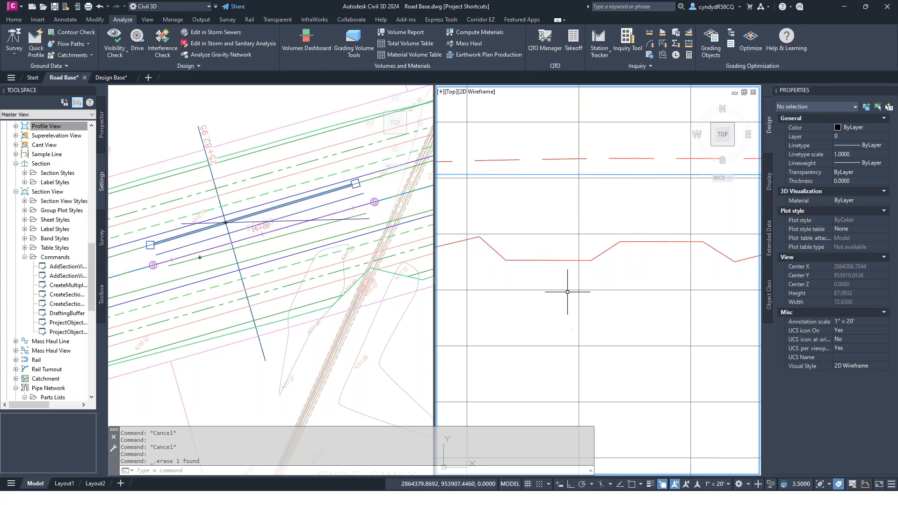
Project the feature line parallel to the alignment near station 26+00 into the profile view with the Basic Feature Line style and Use Object elevations
{"action": "left_click", "coordinate": [570, 299]}
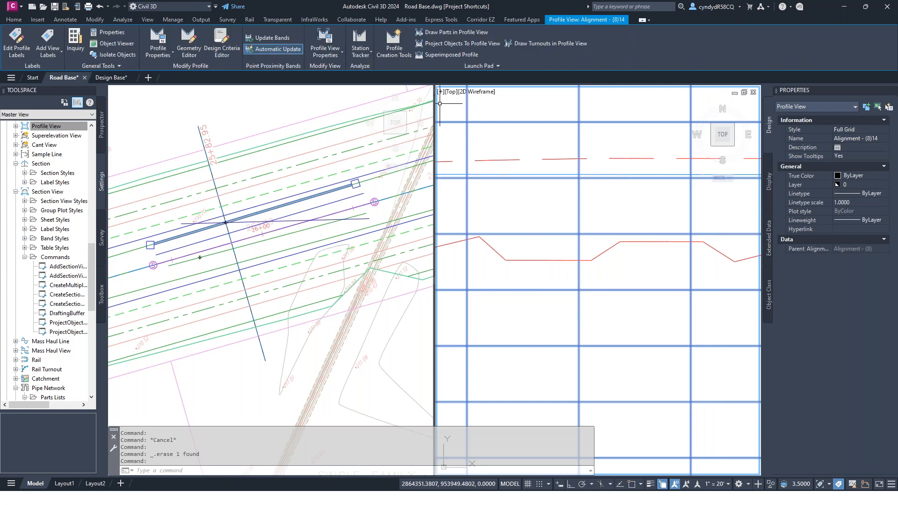
{"action": "left_click", "coordinate": [460, 46]}
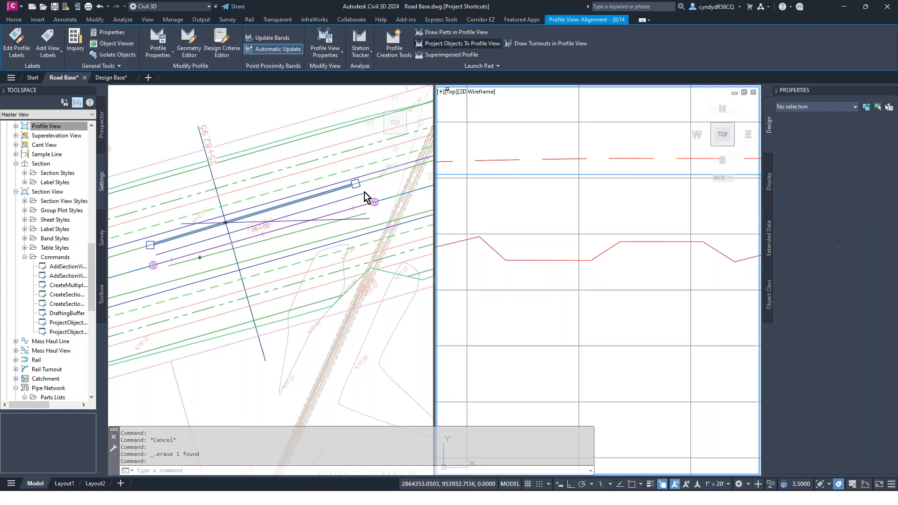
{"action": "left_click", "coordinate": [296, 232]}
{"action": "key", "text": "Return"}
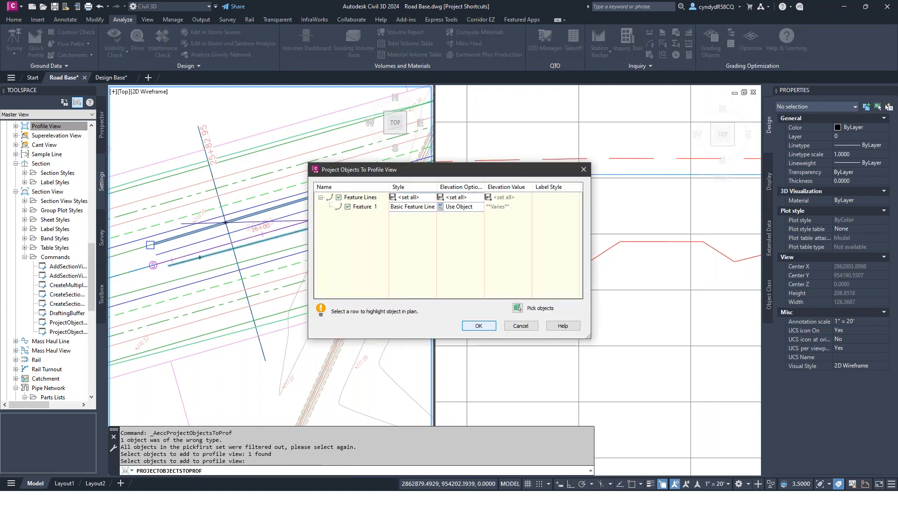
{"action": "left_click", "coordinate": [479, 325]}
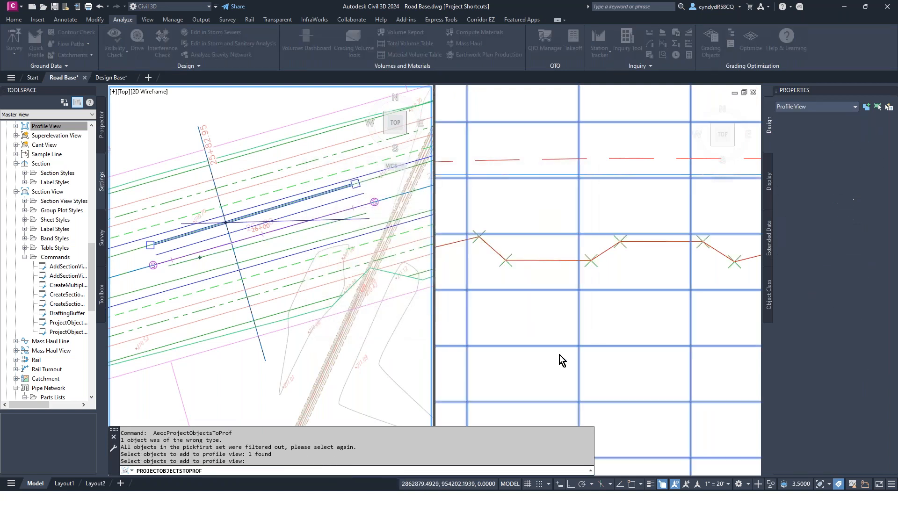
Lower the four raised elevation points along the projected feature line in the profile view to roughly level with their neighbouring points
{"action": "left_click", "coordinate": [597, 274]}
{"action": "left_click", "coordinate": [594, 263]}
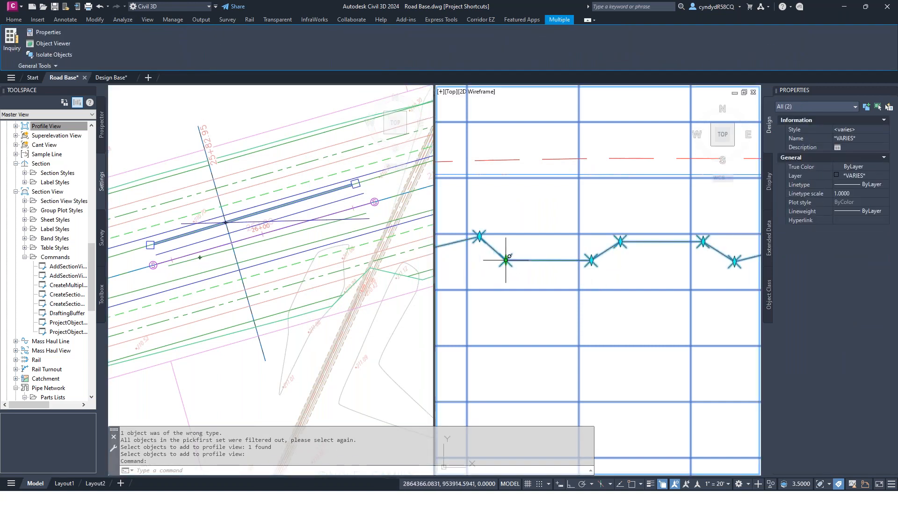
{"action": "left_click", "coordinate": [479, 237]}
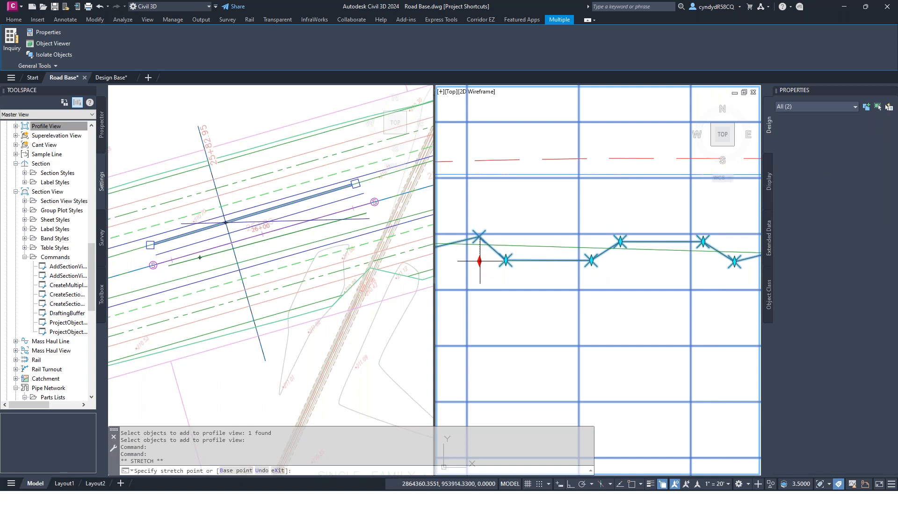
{"action": "left_click", "coordinate": [479, 261]}
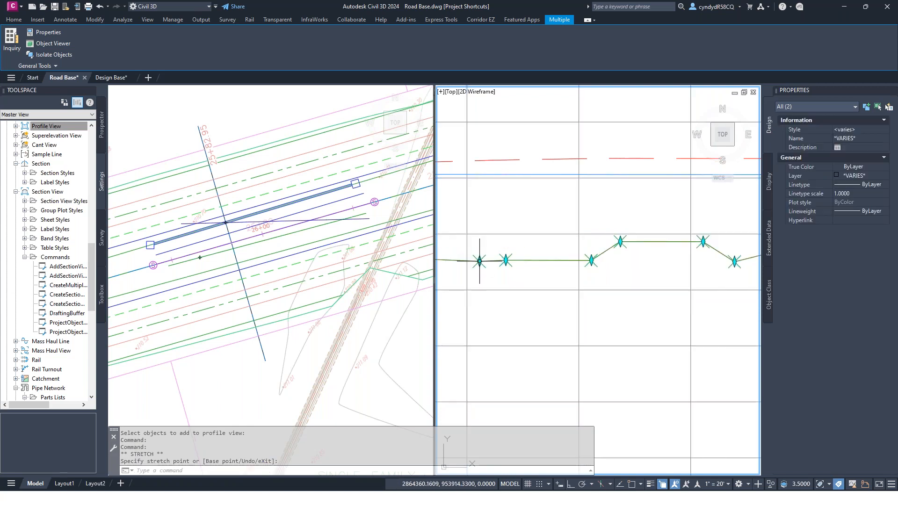
{"action": "left_click", "coordinate": [620, 242]}
{"action": "left_click", "coordinate": [626, 260]}
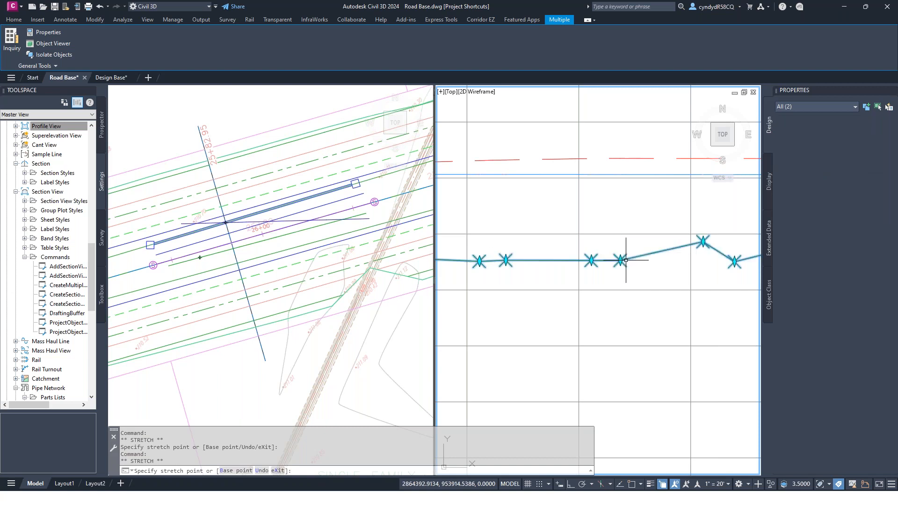
{"action": "left_click", "coordinate": [703, 241]}
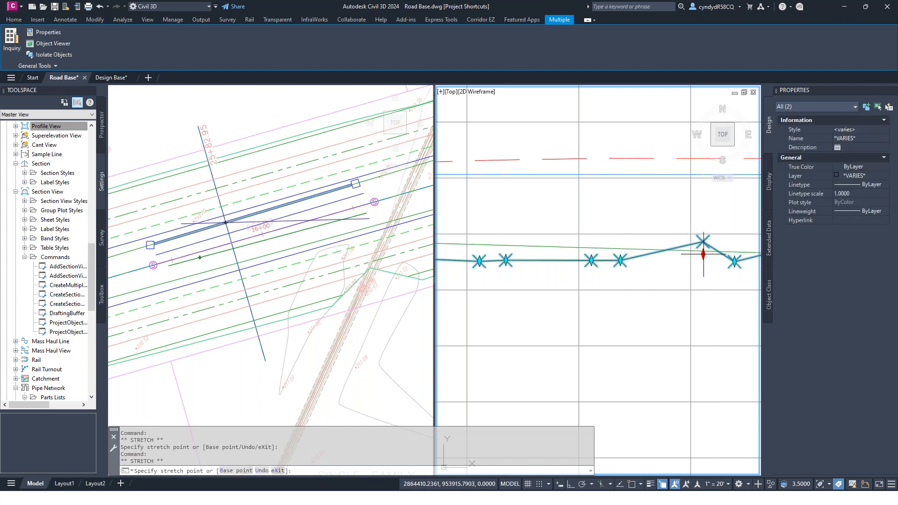
{"action": "left_click", "coordinate": [703, 263]}
{"action": "middle_click_drag", "start_coordinate": [723, 314], "coordinate": [569, 313]}
{"action": "left_click", "coordinate": [660, 241]}
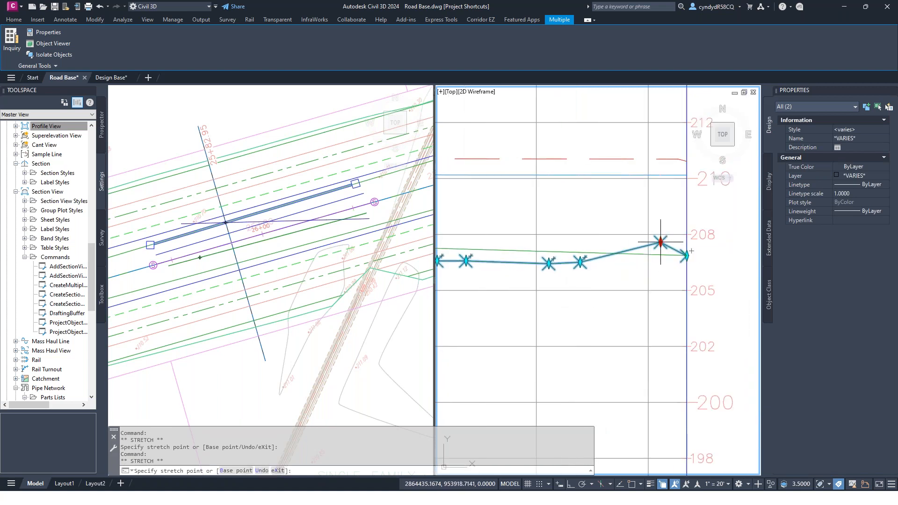
{"action": "left_click", "coordinate": [660, 254]}
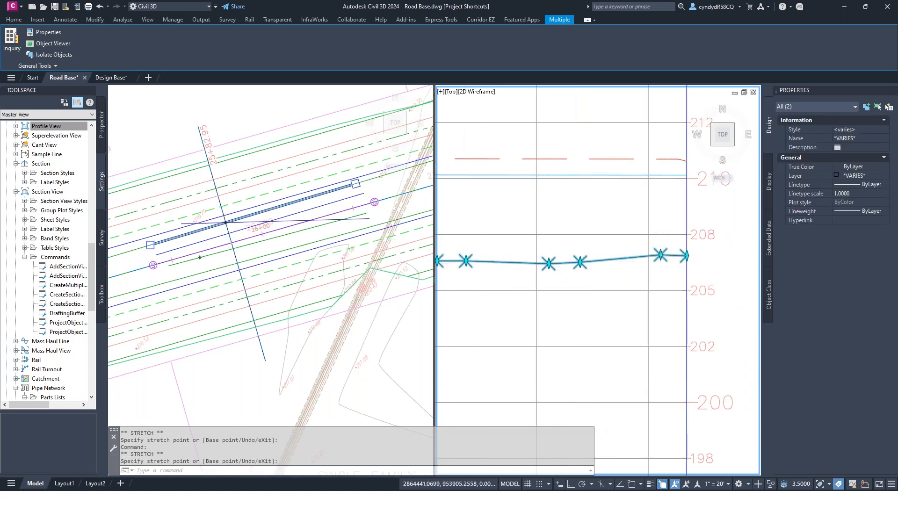
Examine the elevation points at the start of the projected feature line in the profile view, and clear the selection
{"action": "scroll", "coordinate": [702, 305], "scroll_direction": "down", "scroll_amount": 5}
{"action": "scroll", "coordinate": [566, 296], "scroll_direction": "up", "scroll_amount": 6}
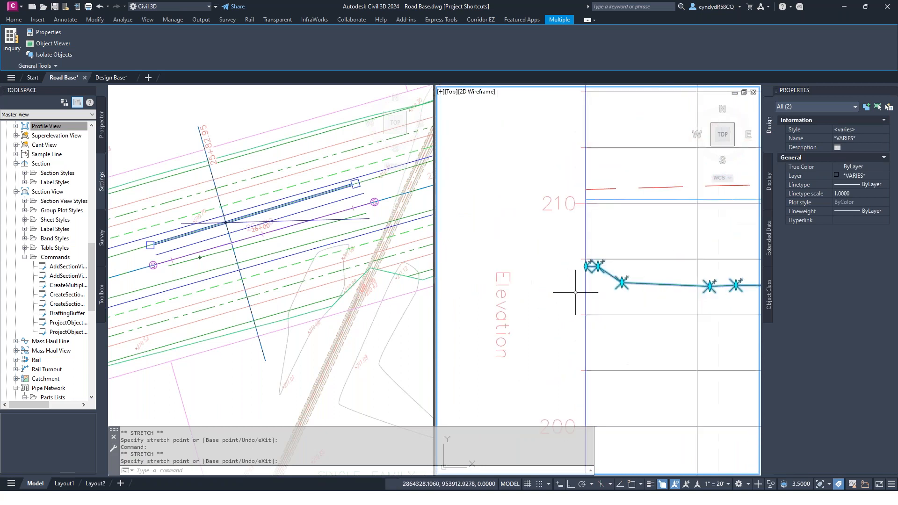
{"action": "right_click", "coordinate": [606, 249]}
{"action": "left_click", "coordinate": [672, 232]}
{"action": "key", "text": "Escape"}
{"action": "key", "text": "Escape"}
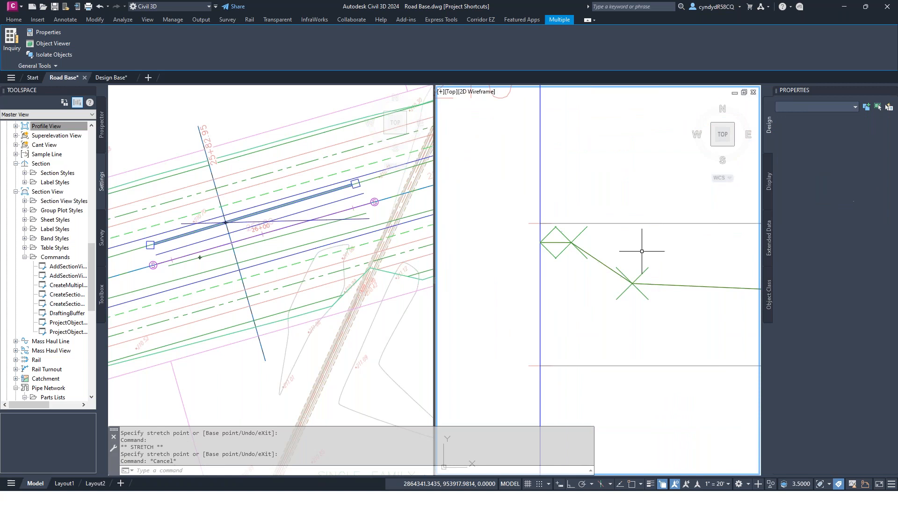